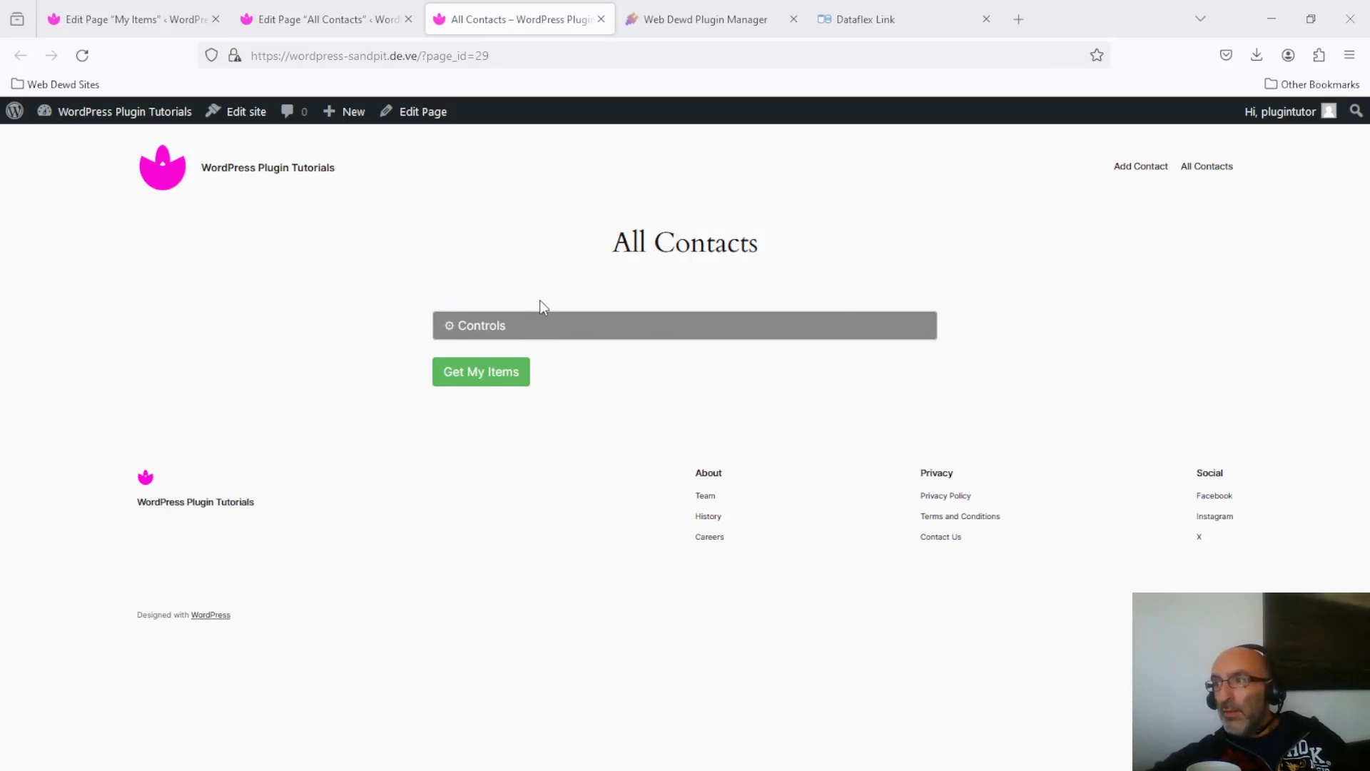
Check the All Contacts page's shortcode, then start a new blank page.
{"action": "left_click", "coordinate": [330, 22]}
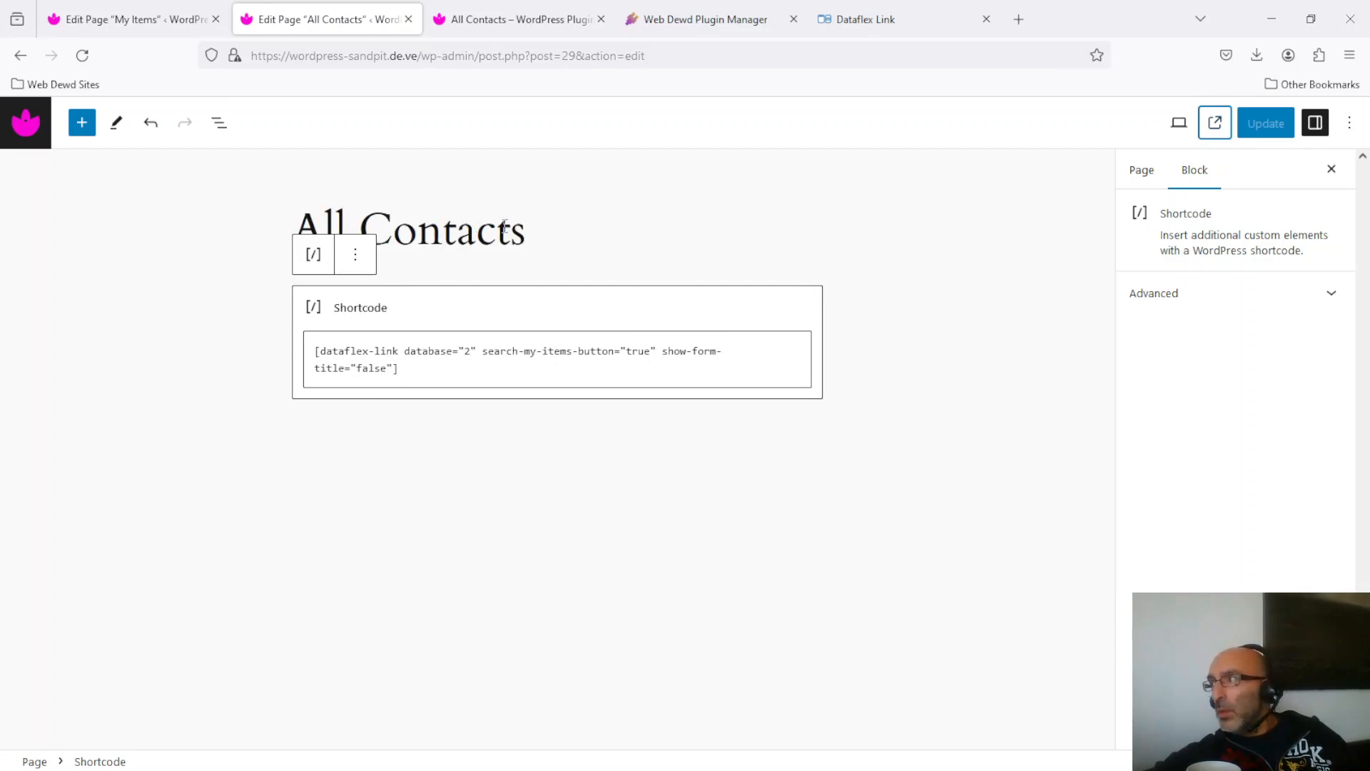
{"action": "left_click", "coordinate": [520, 13]}
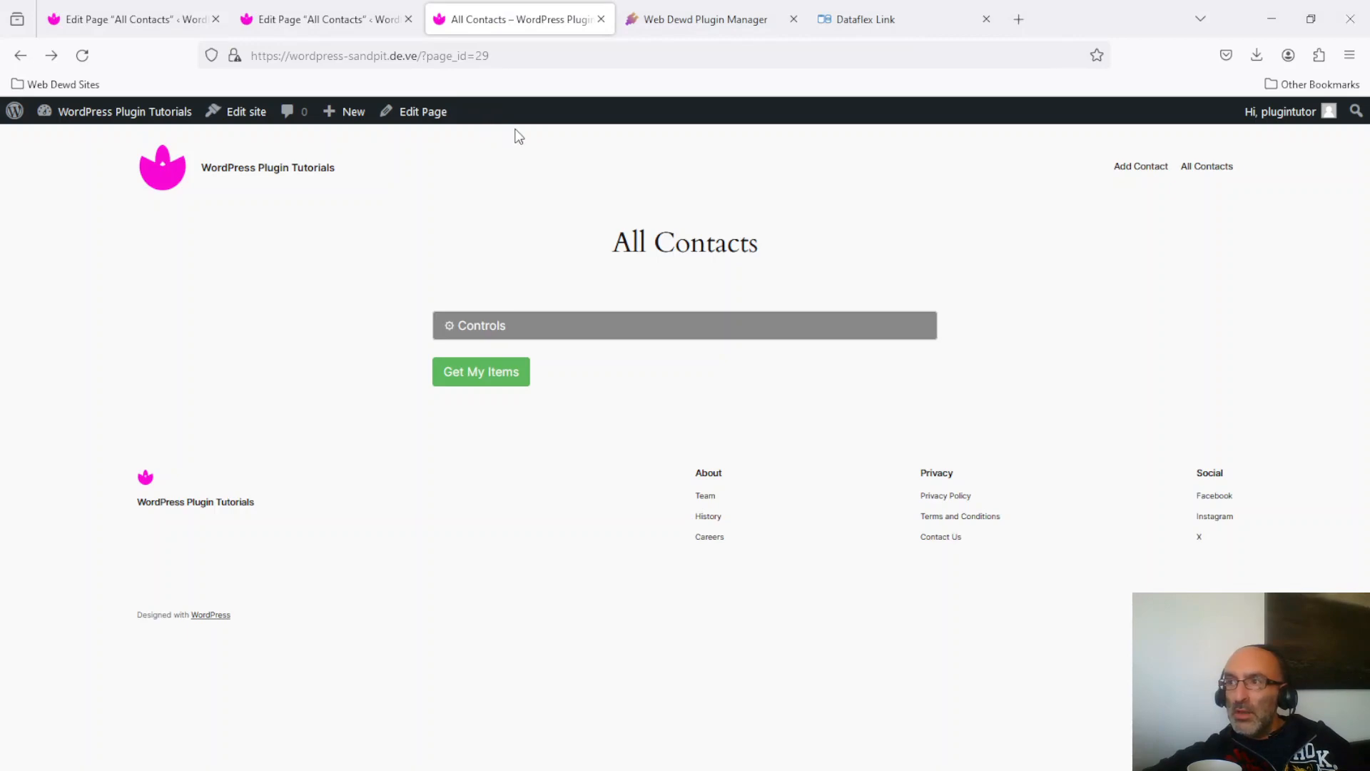
{"action": "mouse_move", "coordinate": [343, 116]}
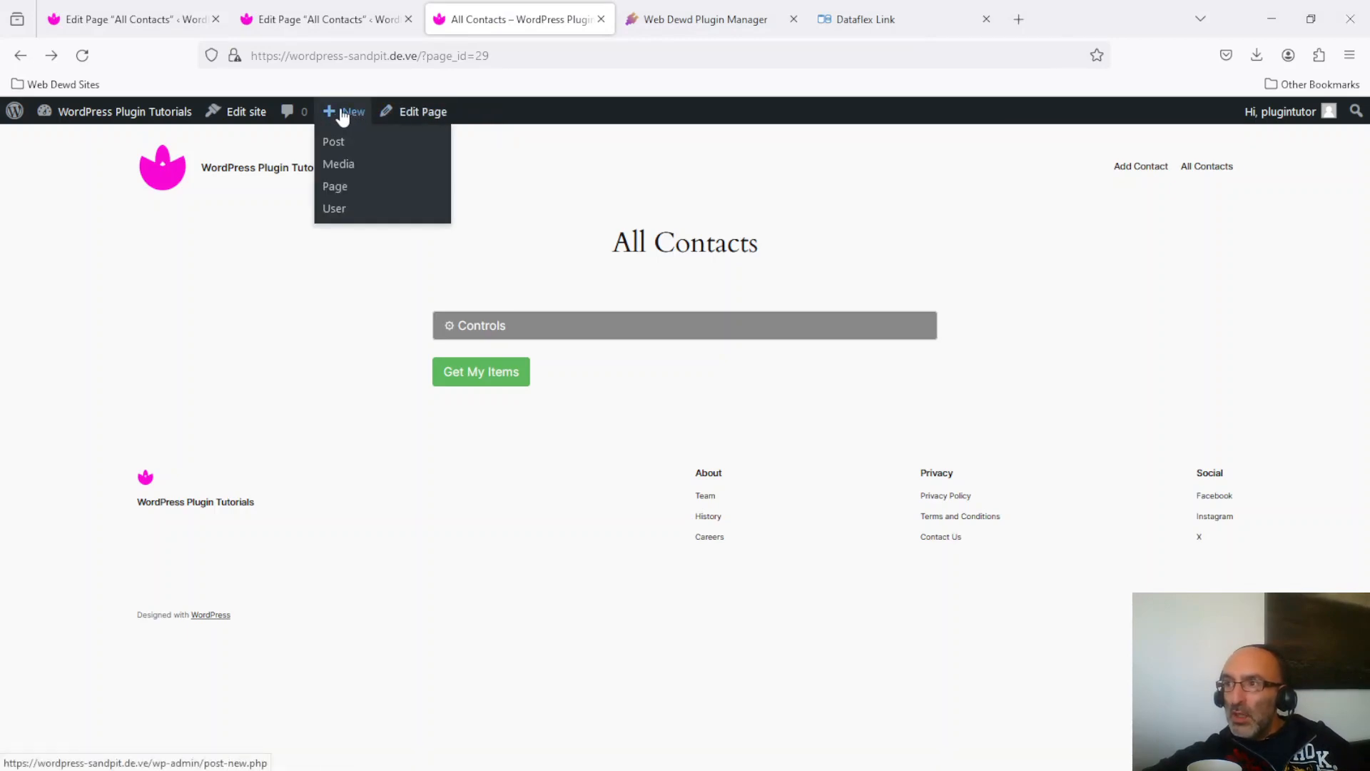
{"action": "left_click", "coordinate": [345, 188]}
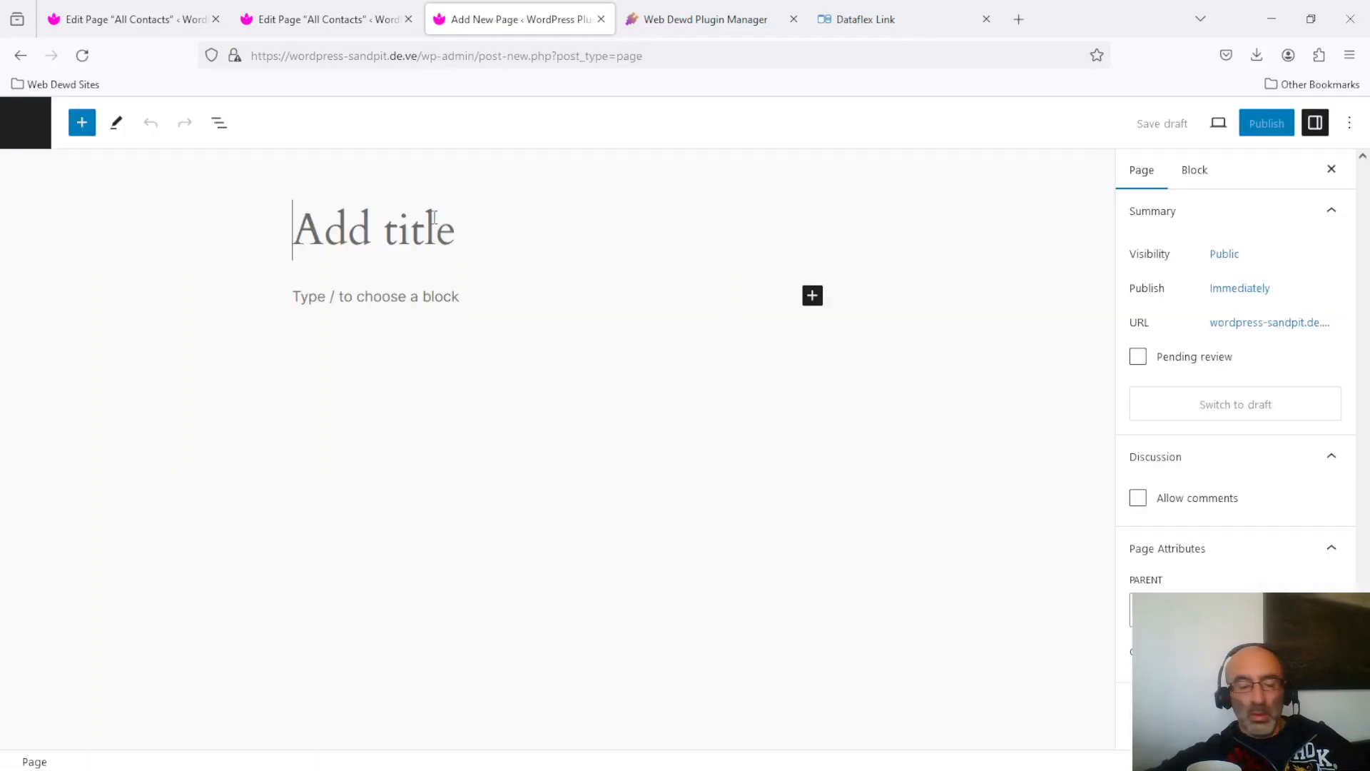
Title the page 'Search Contacts', publish it and view it on the site.
{"action": "type", "text": "Search "}
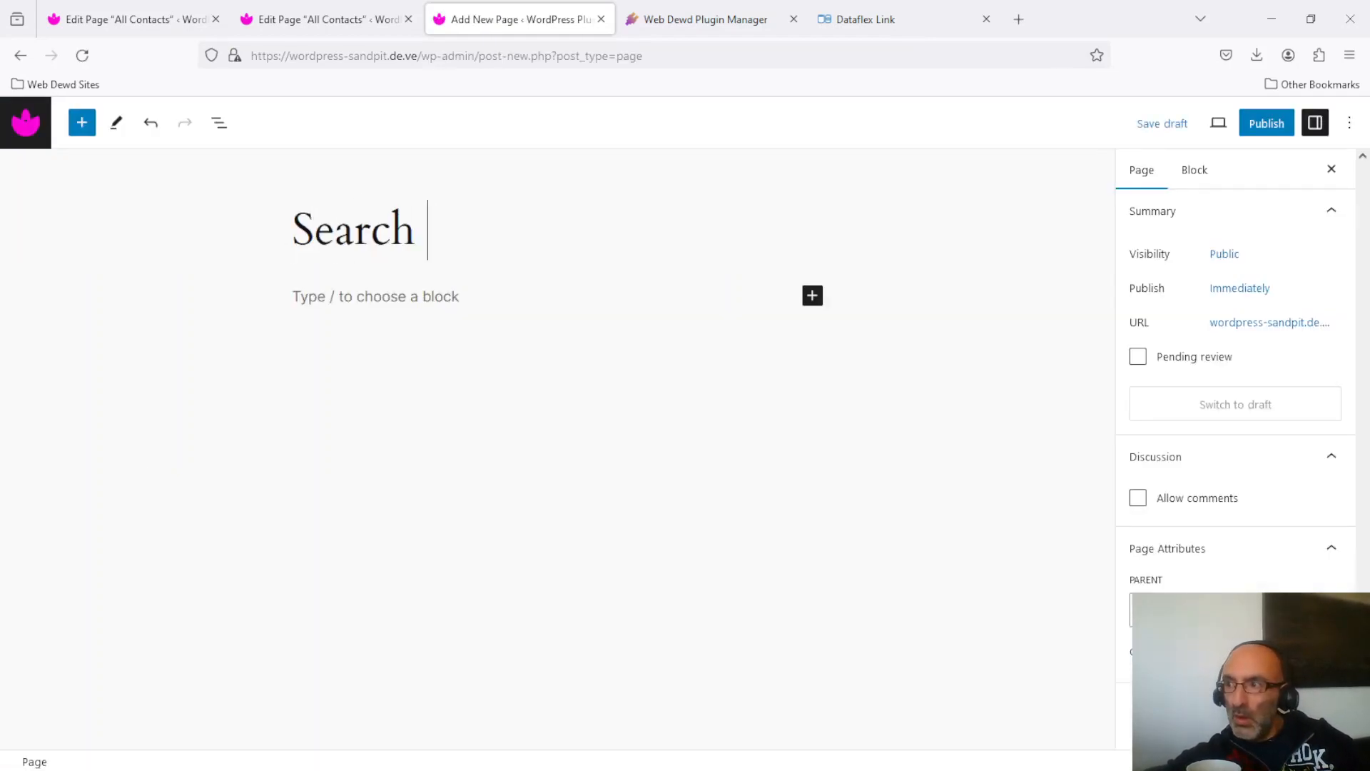
{"action": "type", "text": "Contacts"}
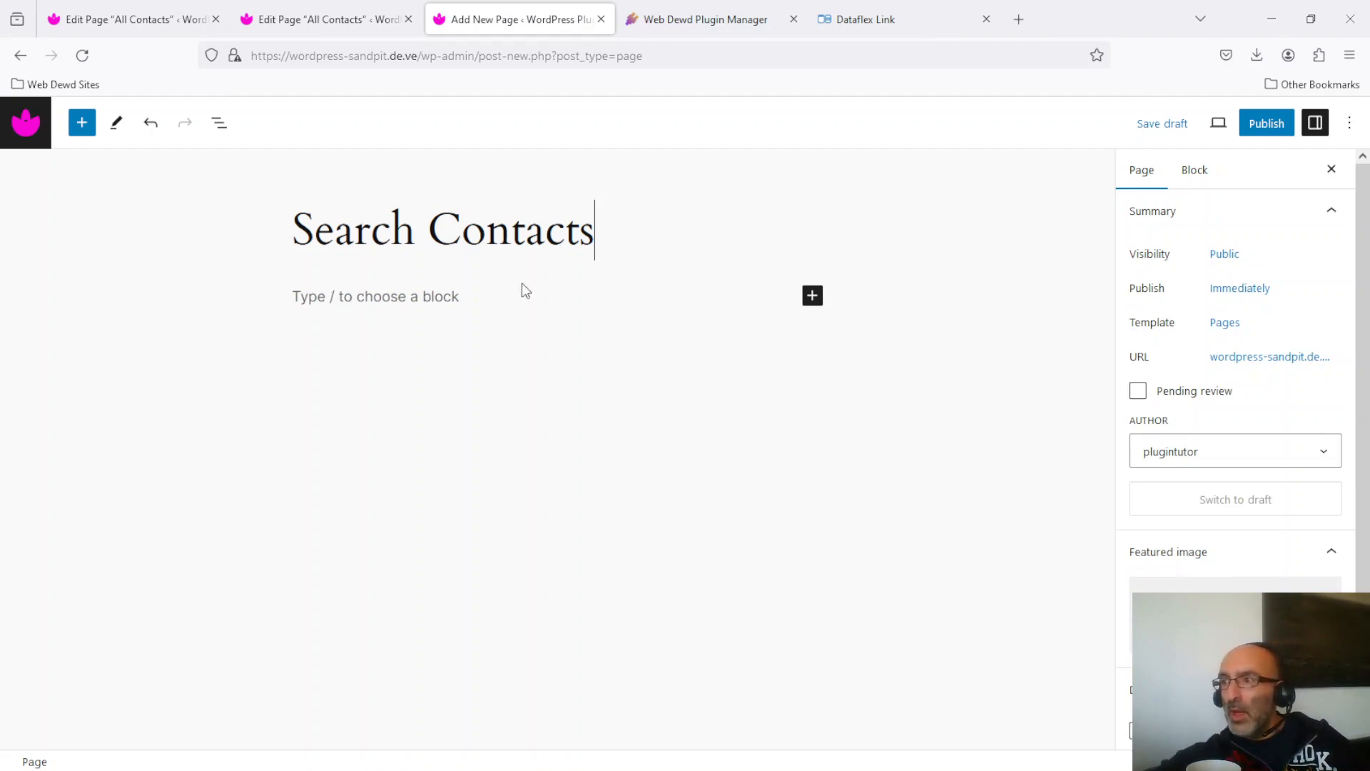
{"action": "left_click", "coordinate": [1267, 125]}
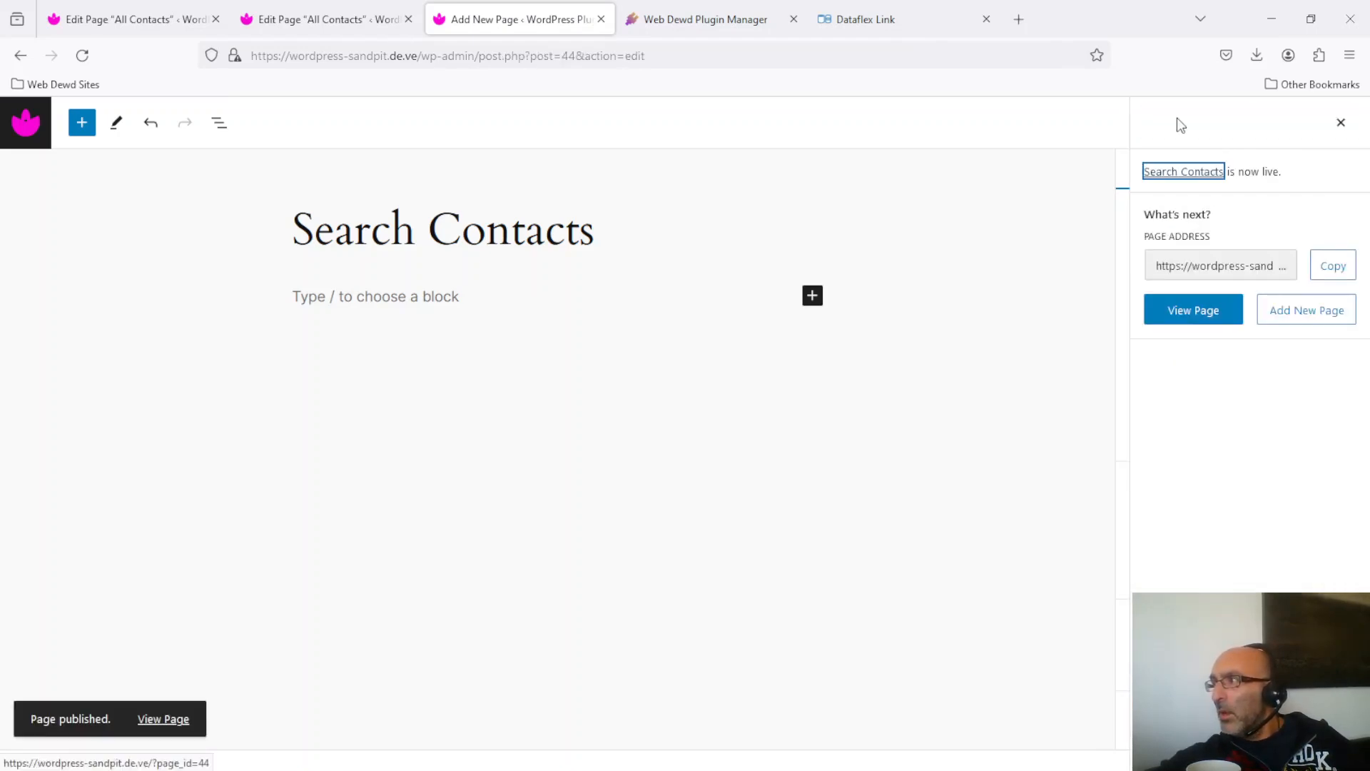
{"action": "left_click", "coordinate": [1209, 321]}
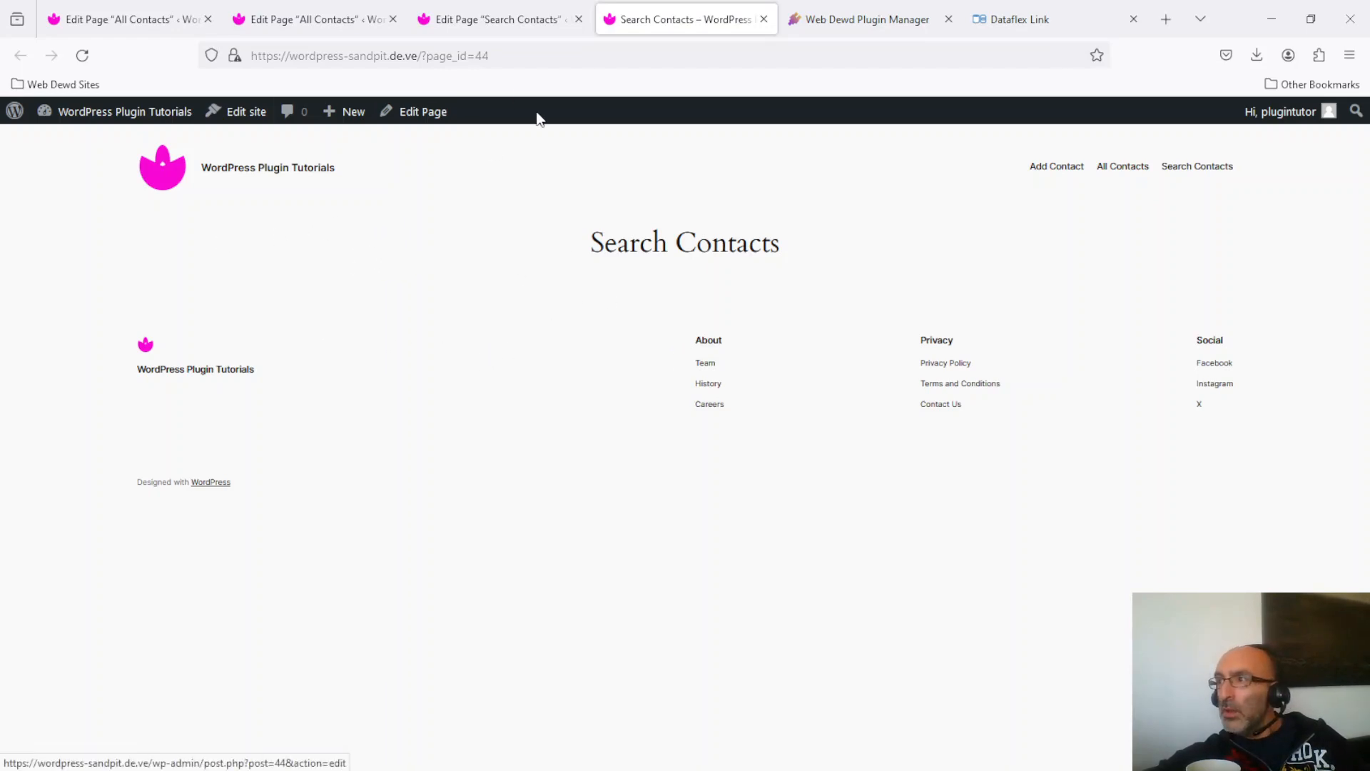
Go to Dataflex Link > Add New from the dashboard and begin a new setup.
{"action": "mouse_move", "coordinate": [116, 123]}
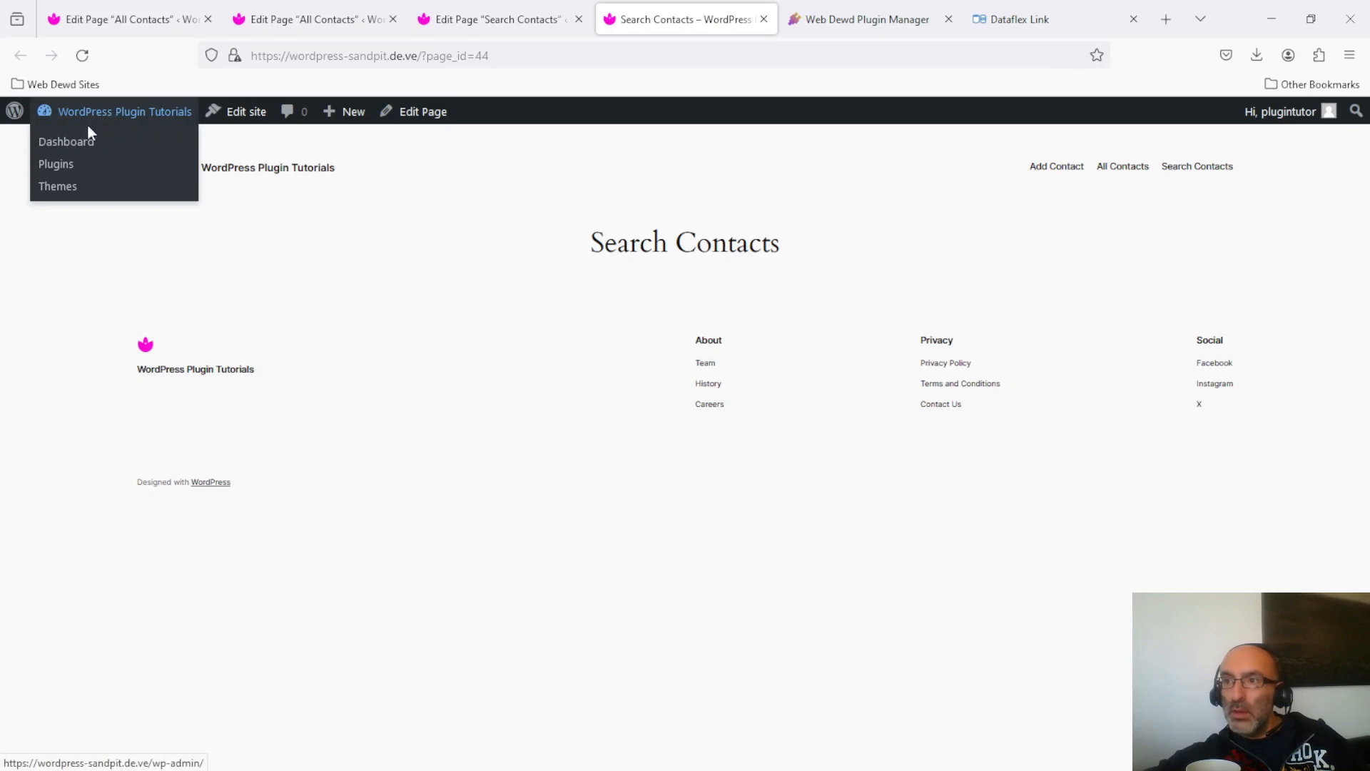
{"action": "left_click", "coordinate": [67, 148]}
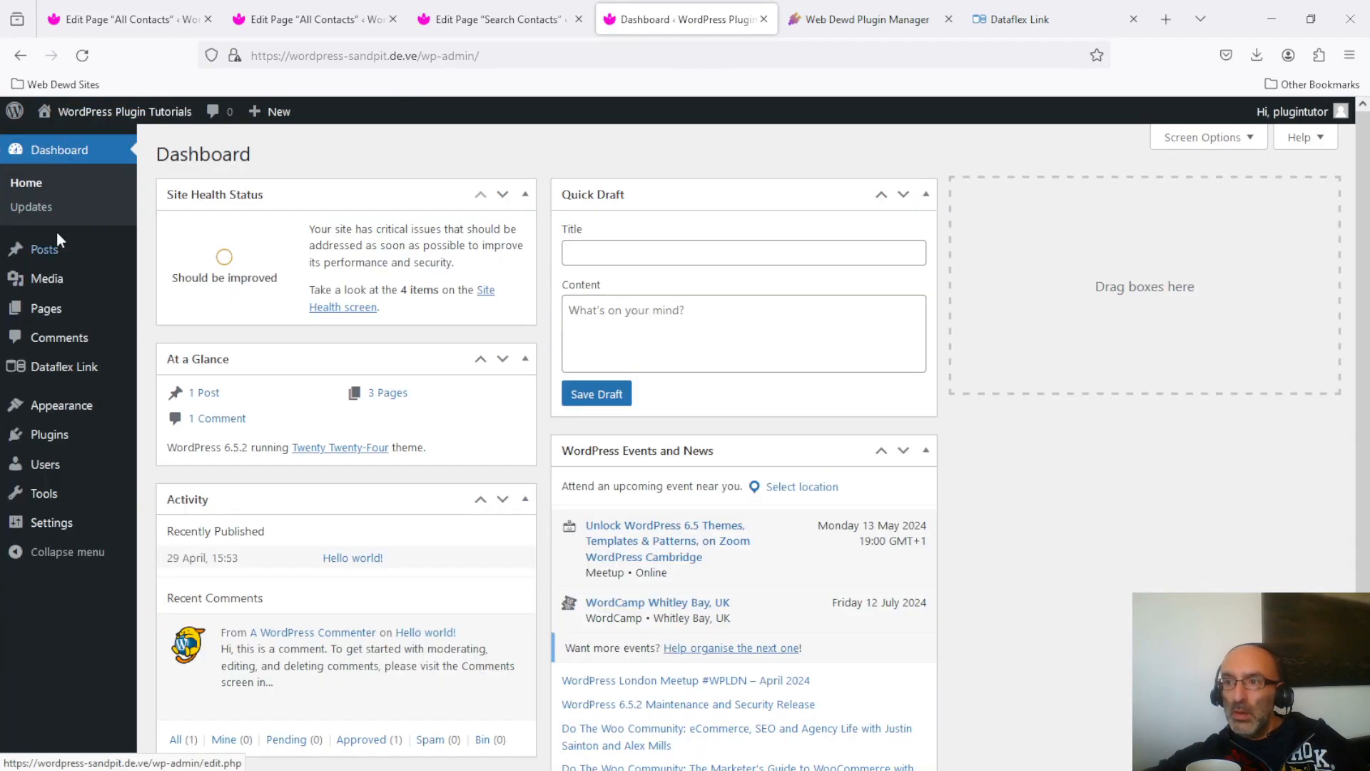
{"action": "mouse_move", "coordinate": [82, 366]}
{"action": "left_click", "coordinate": [176, 392]}
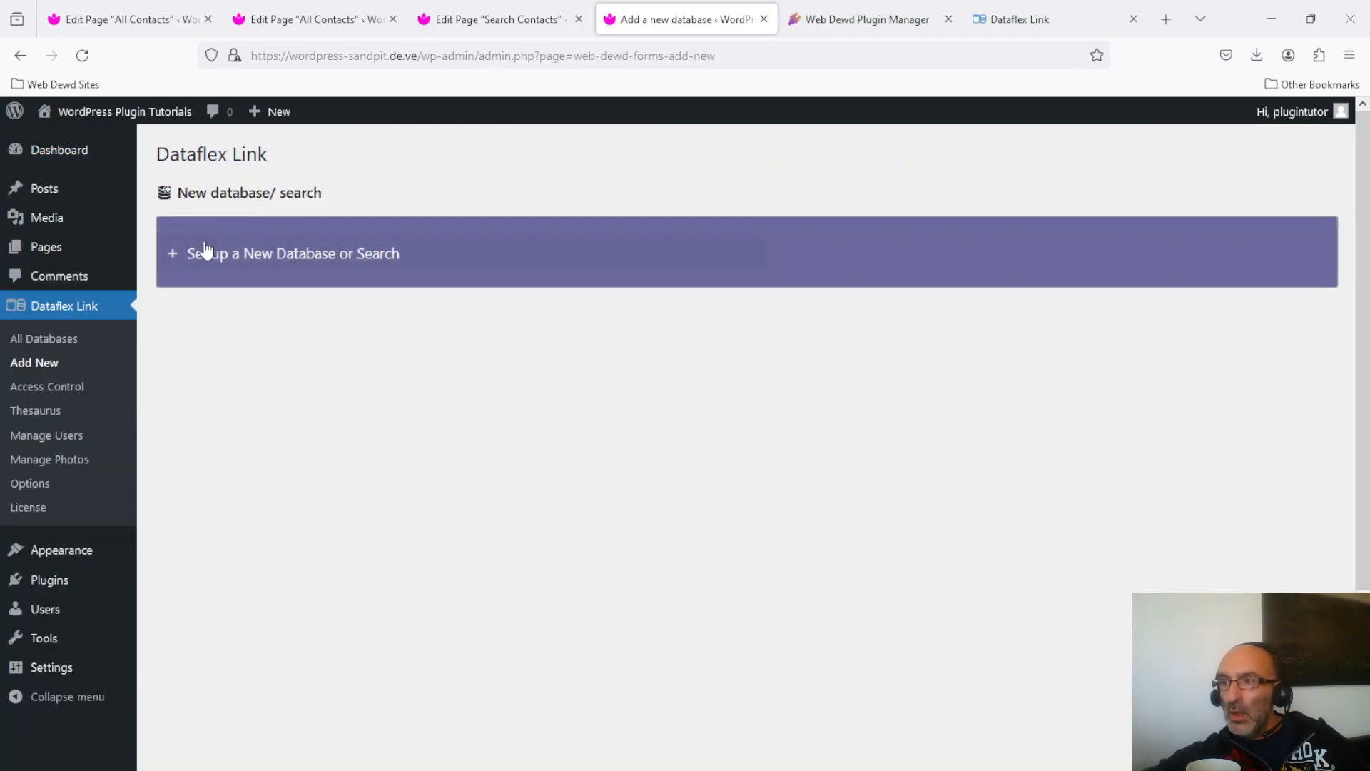
{"action": "left_click", "coordinate": [190, 258]}
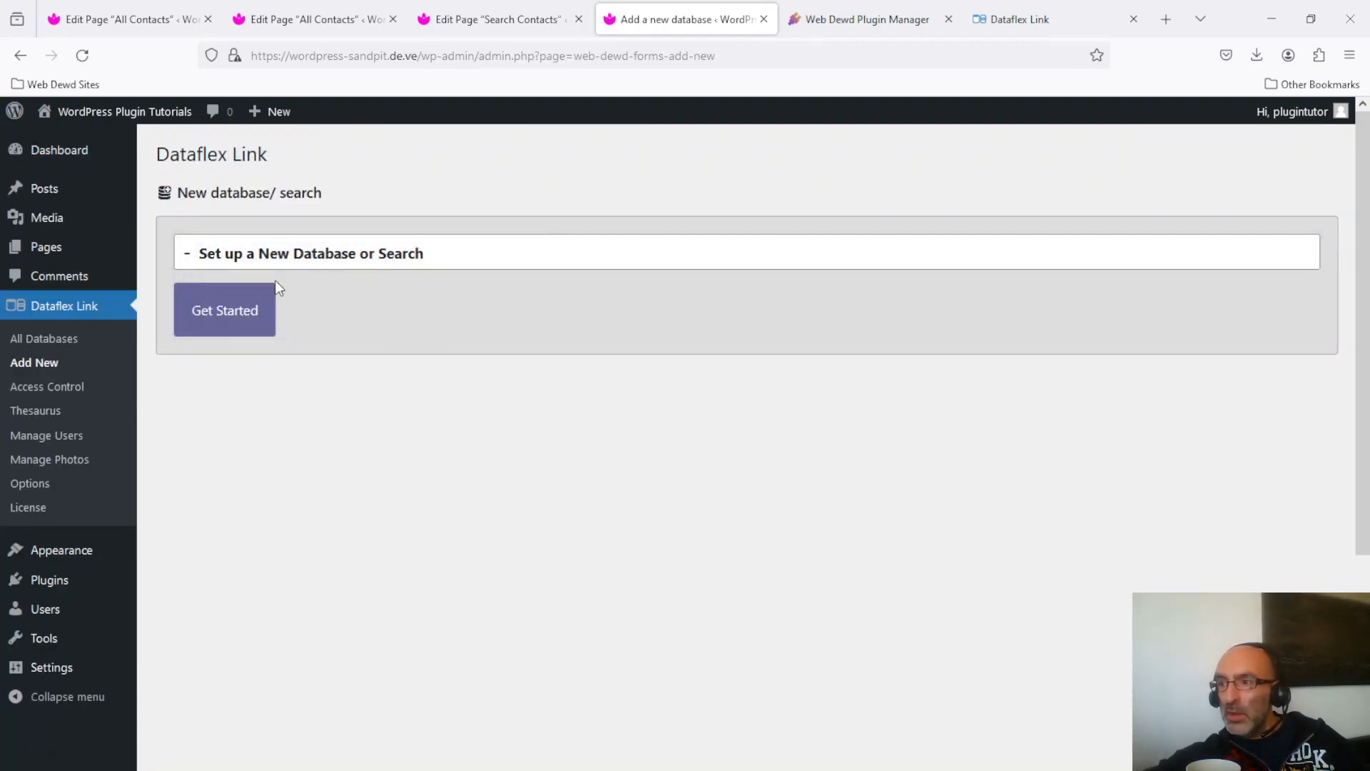
{"action": "left_click", "coordinate": [207, 330]}
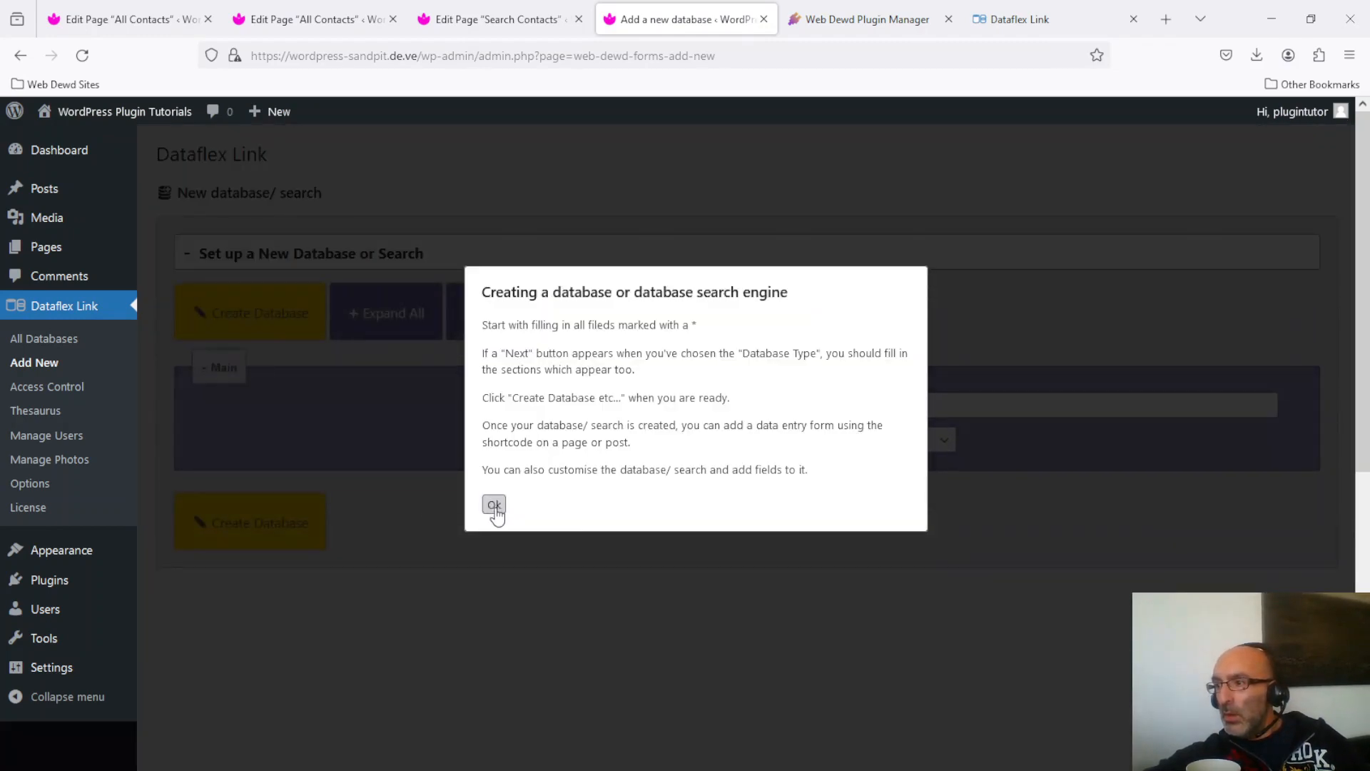
{"action": "left_click", "coordinate": [494, 507]}
Name the entry 'Search contacts' and set its database type to Search.
{"action": "left_click", "coordinate": [764, 404]}
{"action": "type", "text": "Search"}
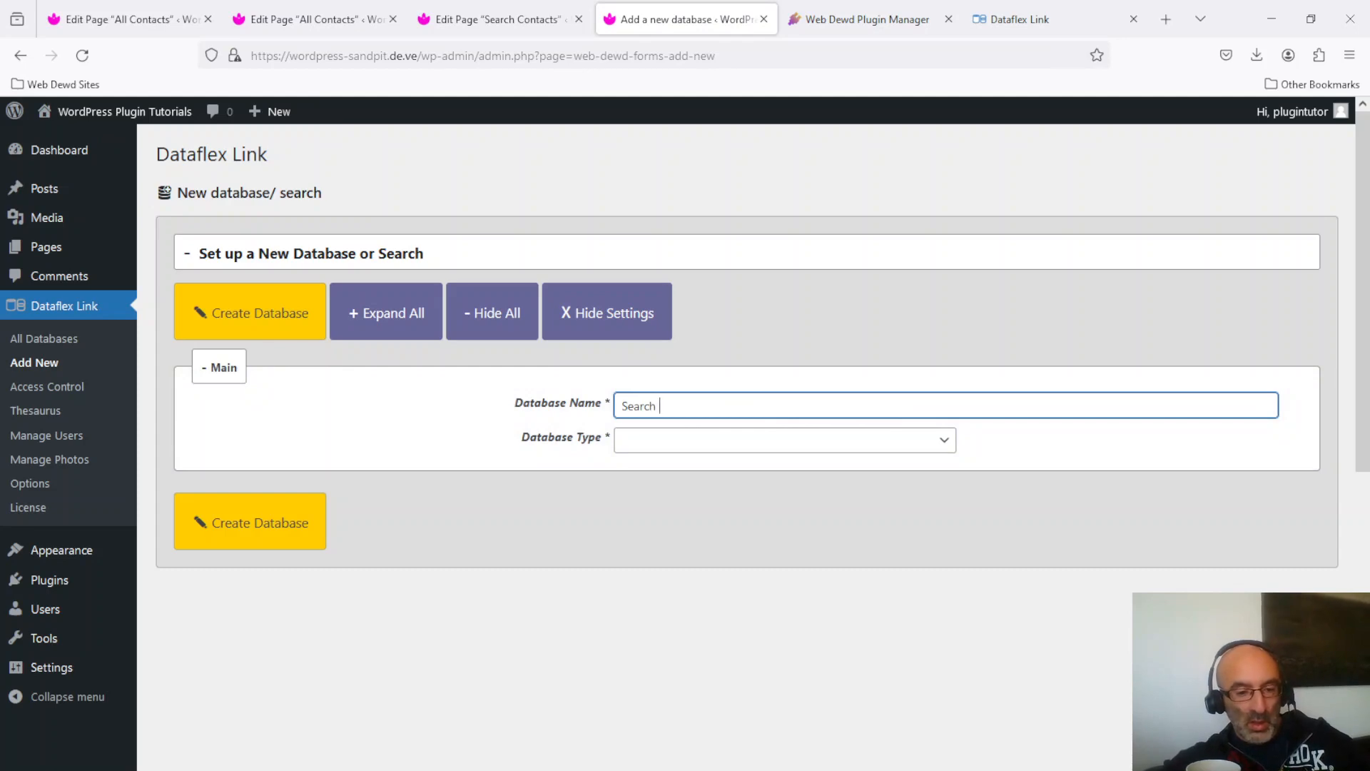
{"action": "type", "text": " contacts"}
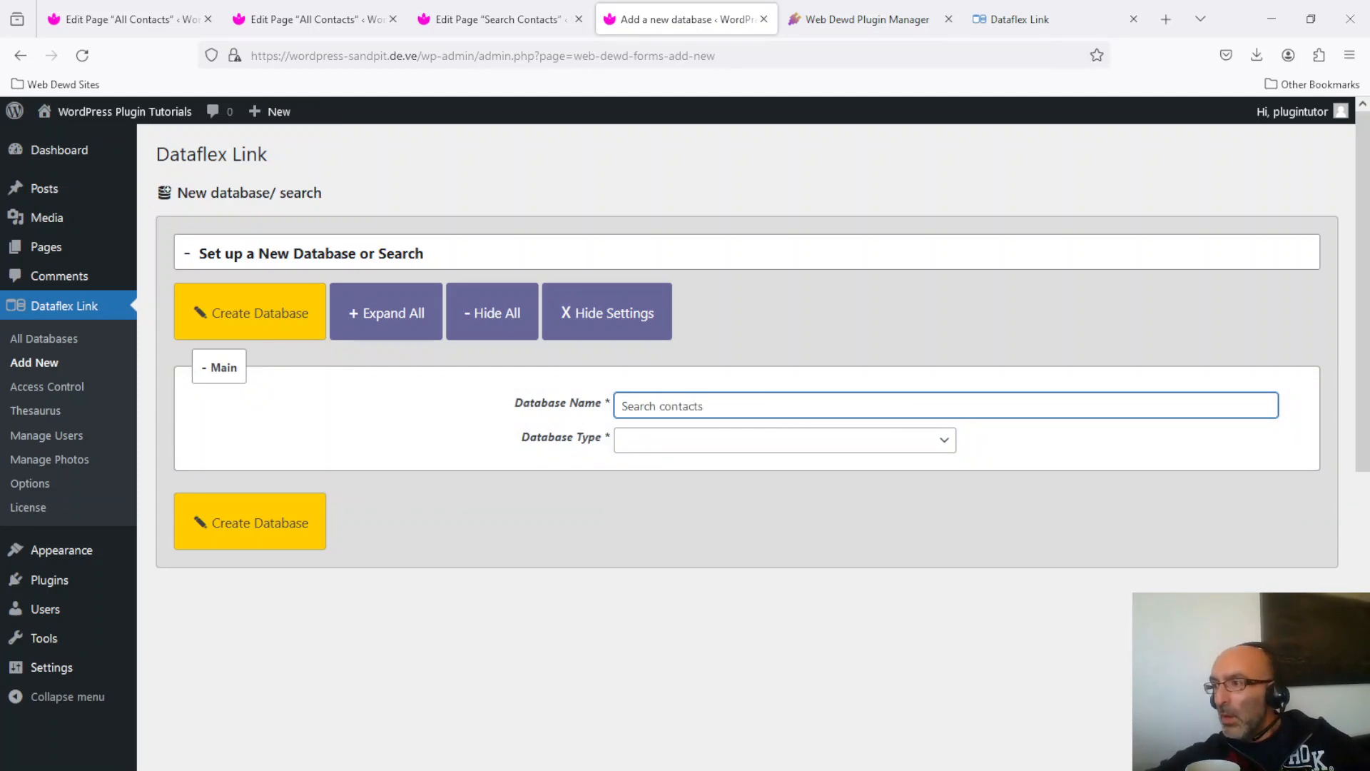
{"action": "left_click", "coordinate": [744, 440]}
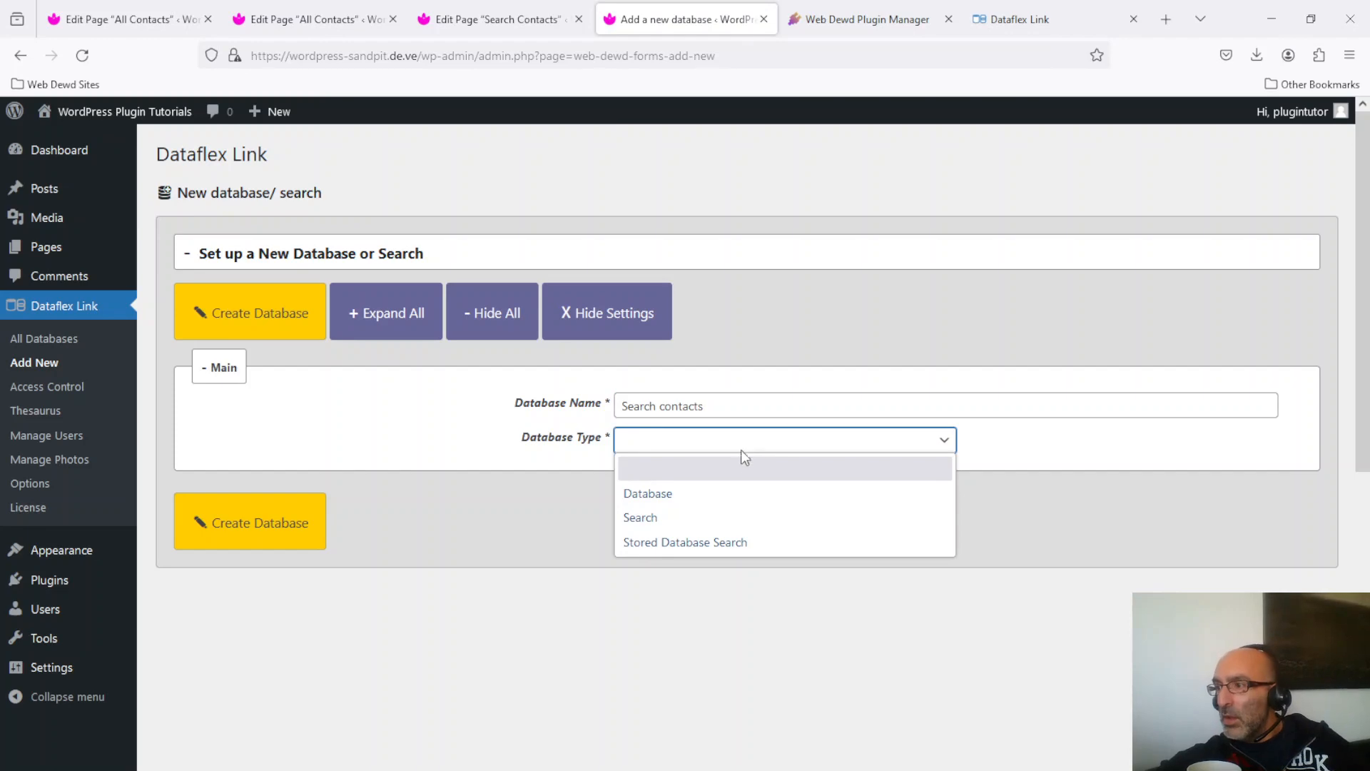
{"action": "left_click", "coordinate": [783, 515]}
Choose the Address Book as the database to search.
{"action": "left_click", "coordinate": [1276, 488]}
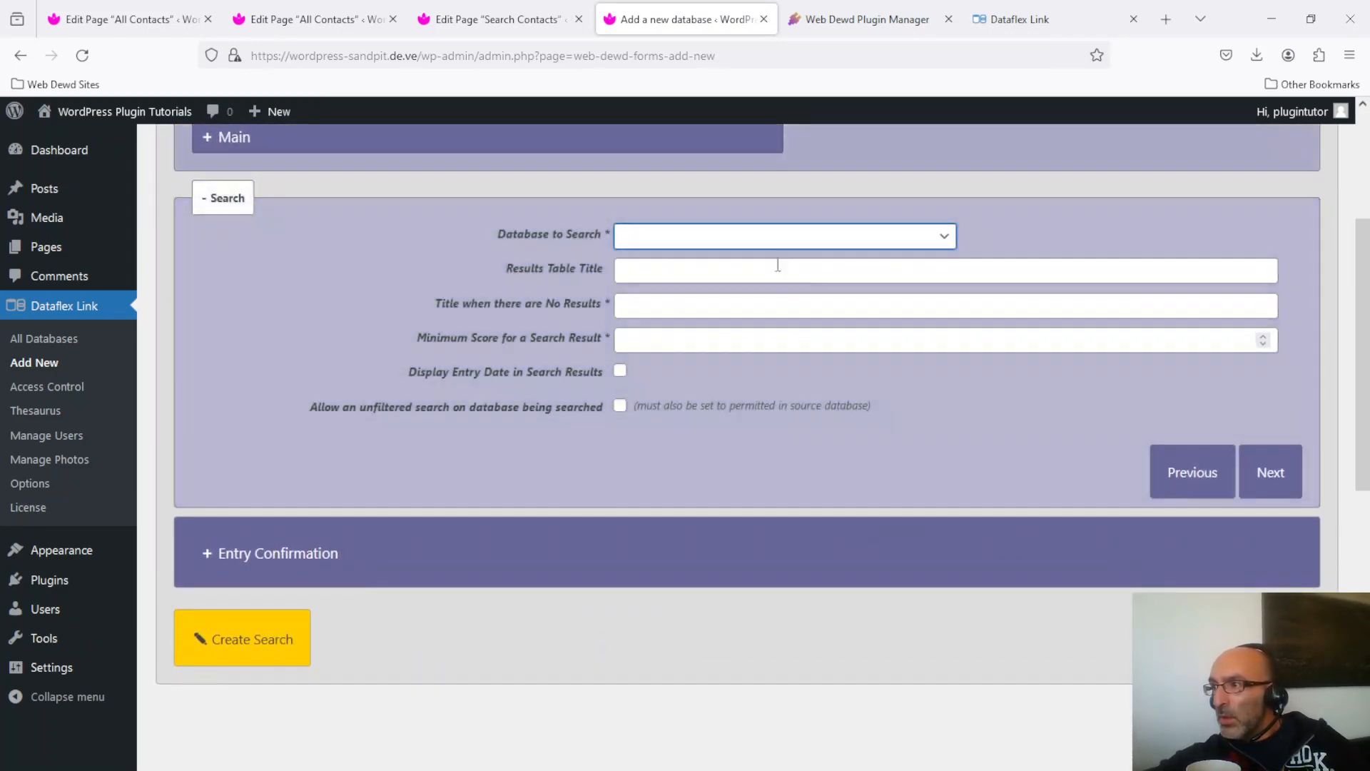
{"action": "left_click", "coordinate": [726, 236]}
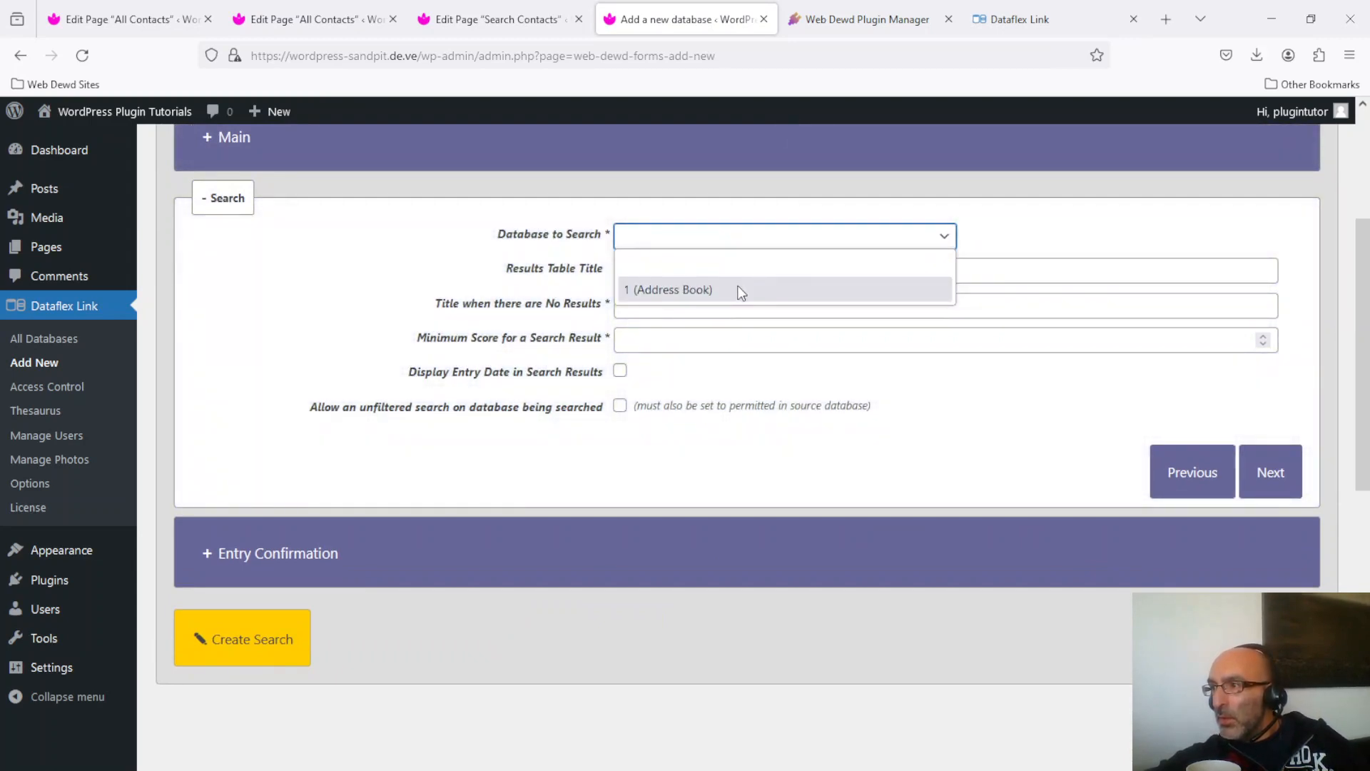
{"action": "left_click", "coordinate": [741, 291]}
Set results title 'These are your matching contacts', no-results title 'Nothing found which matches your search', minimum score 0.
{"action": "left_click", "coordinate": [875, 272]}
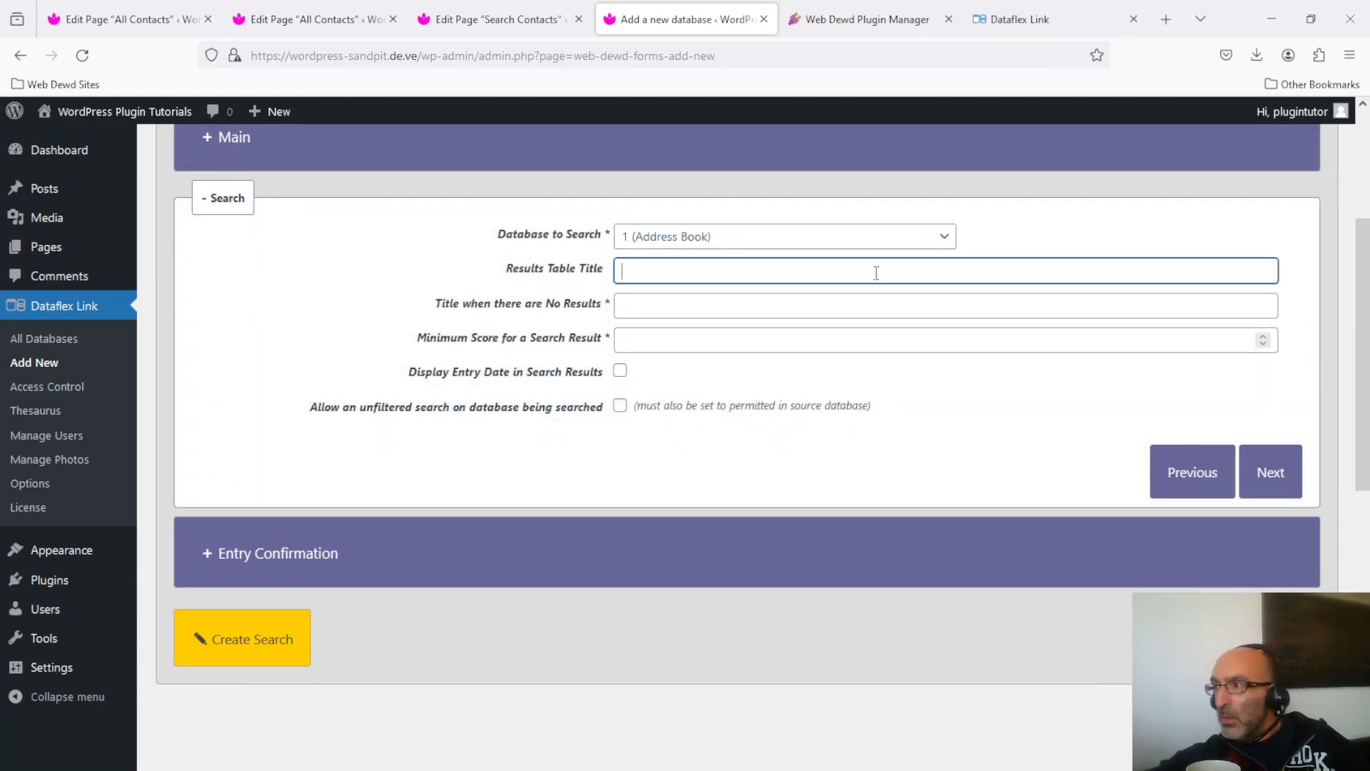
{"action": "type", "text": "The"}
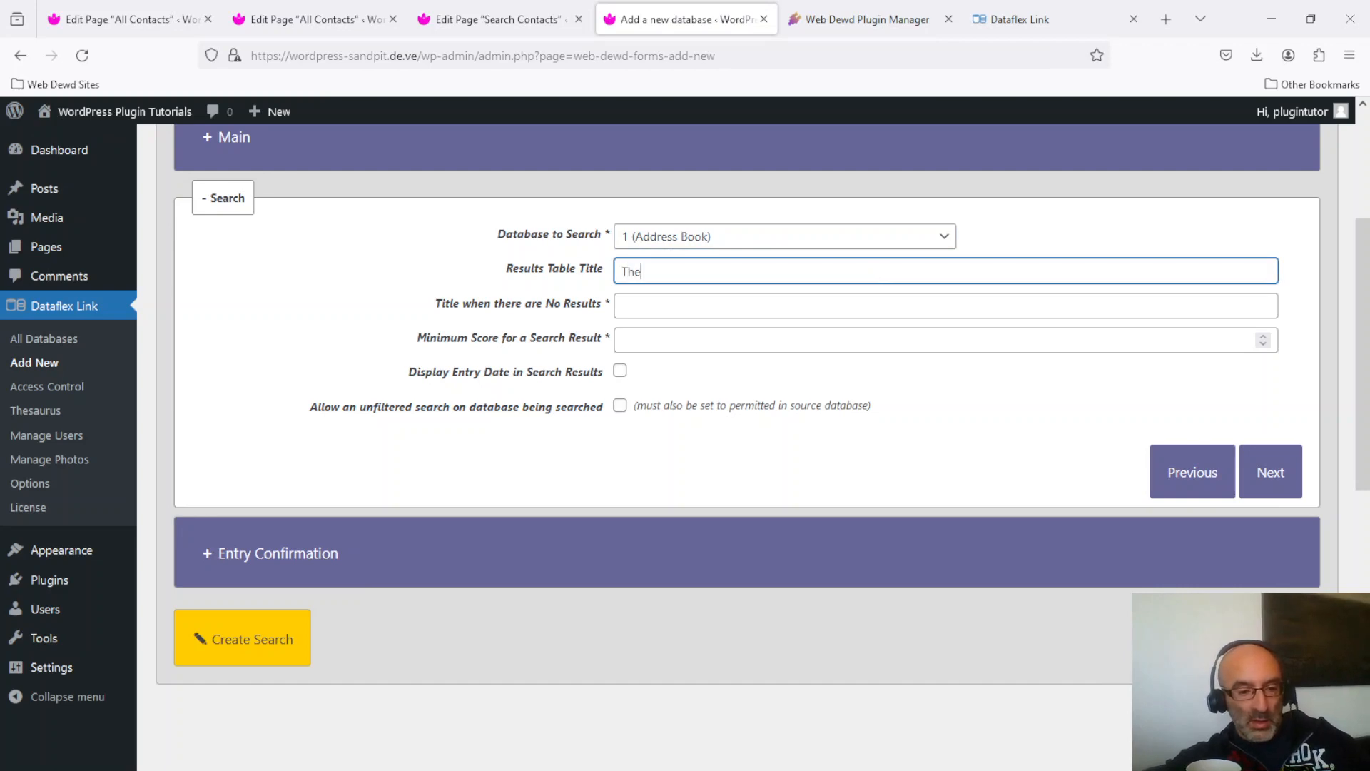
{"action": "type", "text": "se are "}
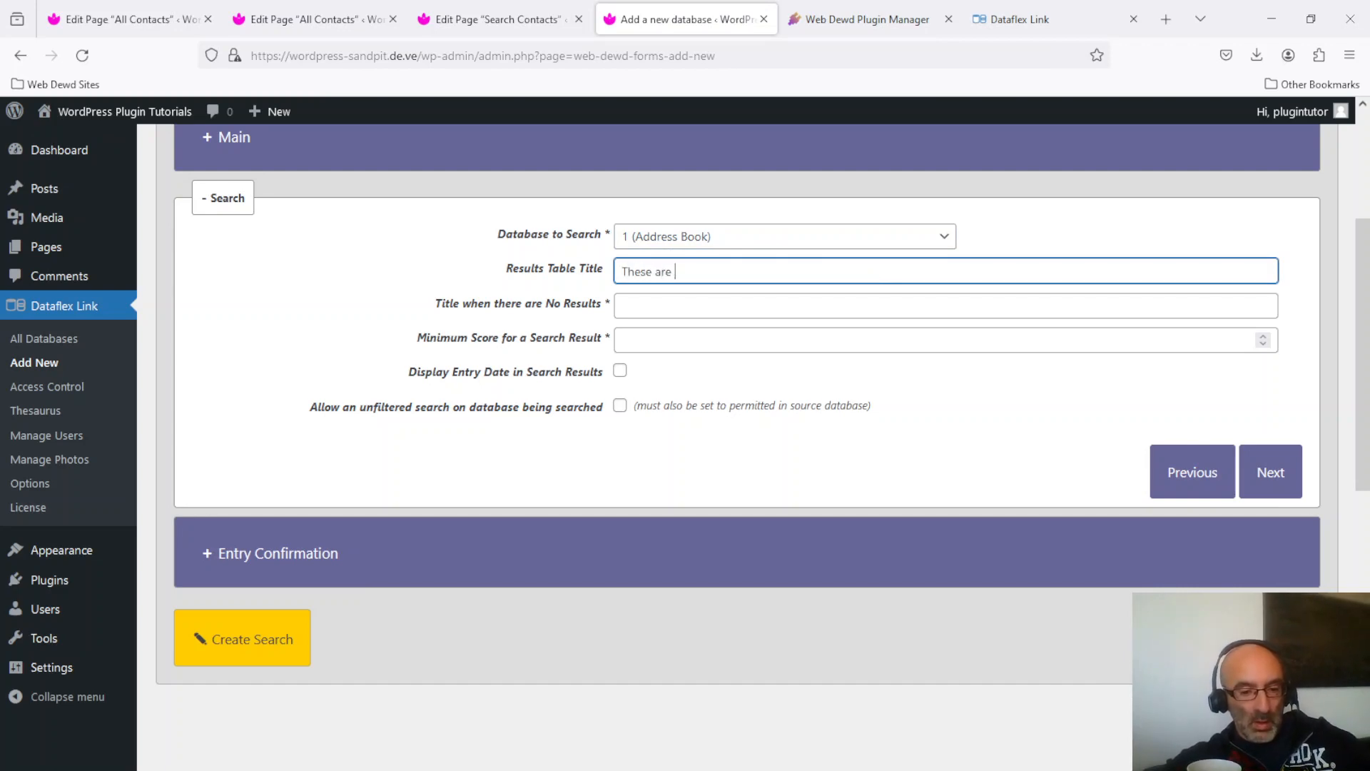
{"action": "type", "text": "your match"}
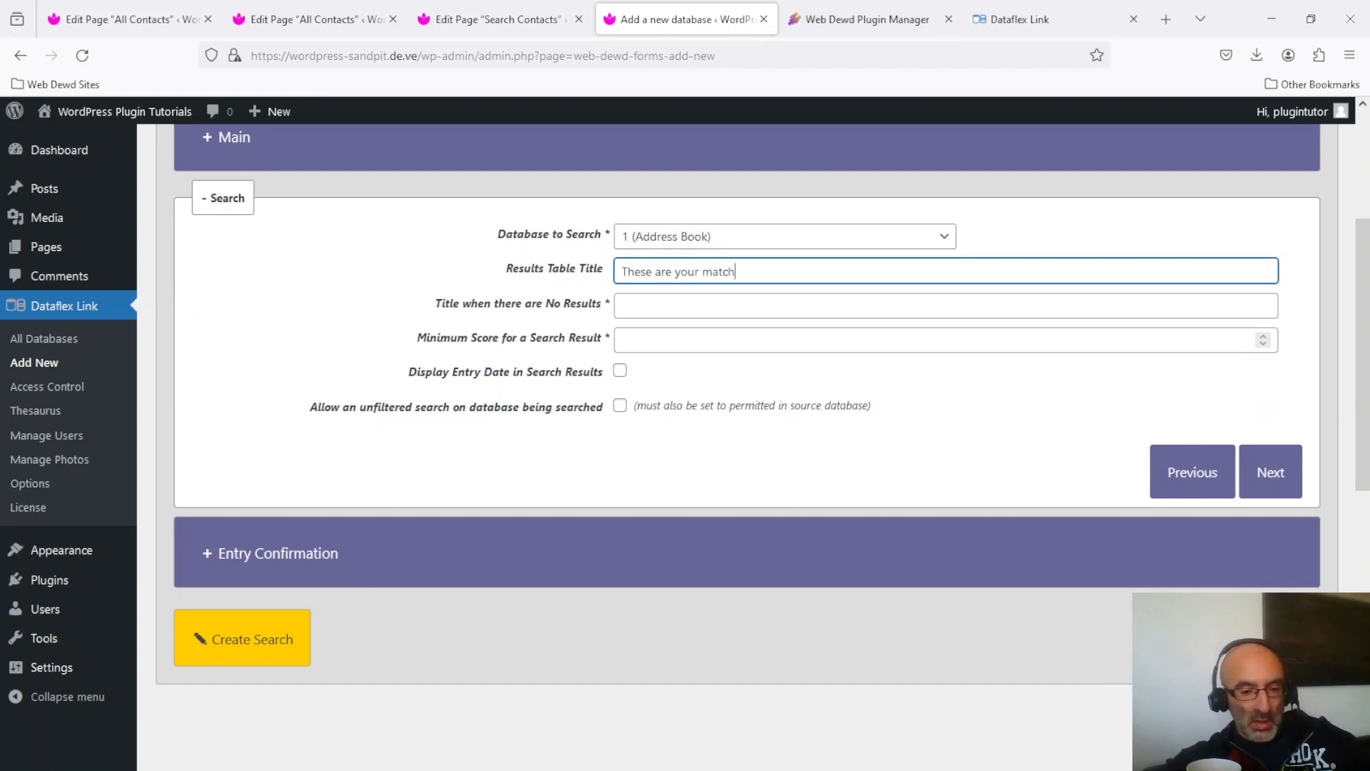
{"action": "type", "text": "ing contacts"}
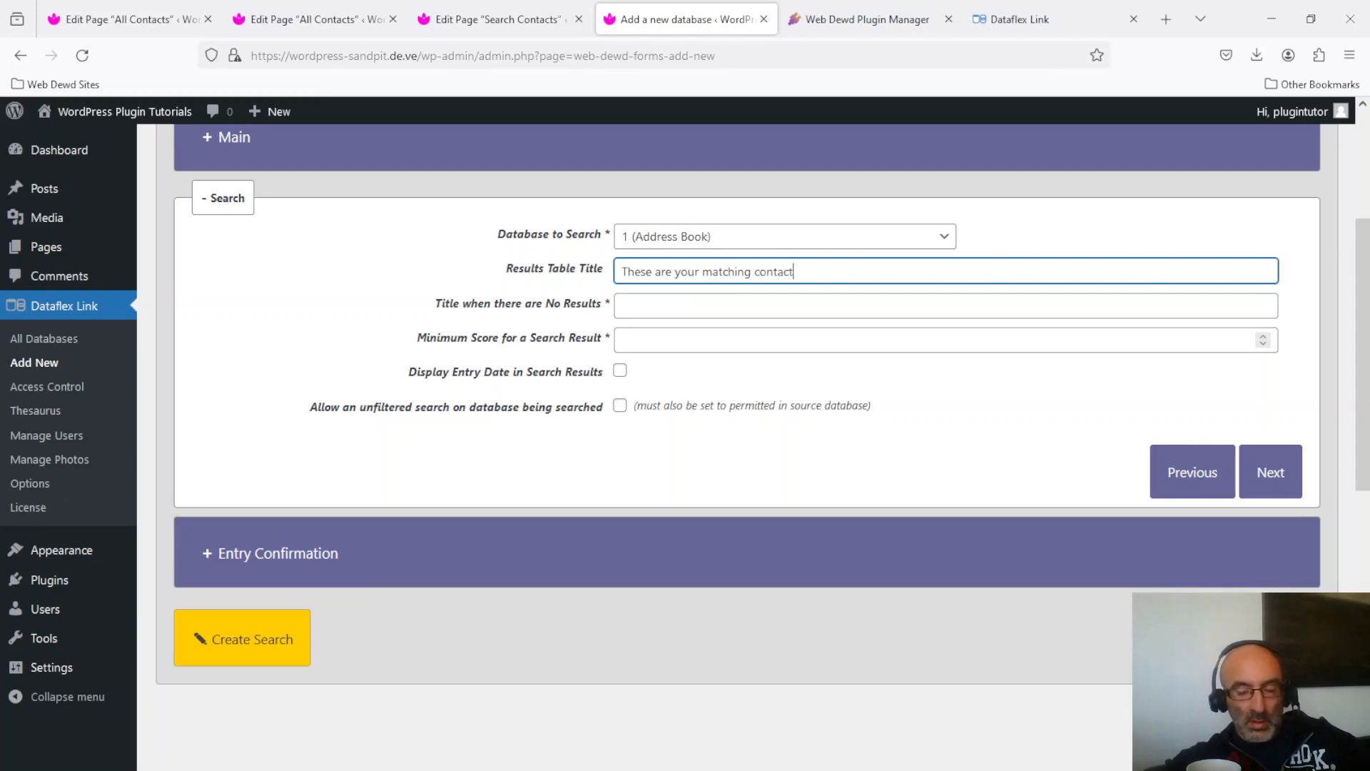
{"action": "left_click", "coordinate": [823, 305]}
{"action": "type", "text": "Nothing fo"}
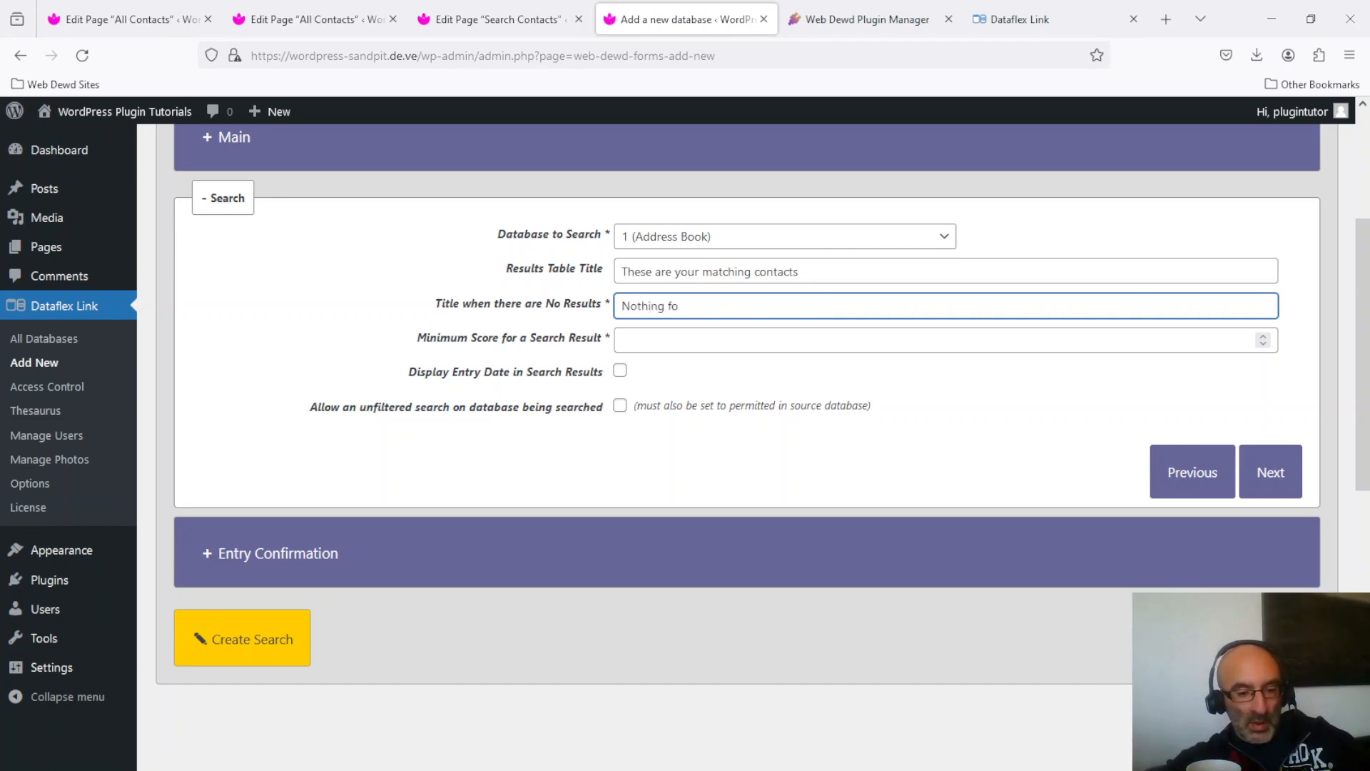
{"action": "type", "text": "und which matches your search"}
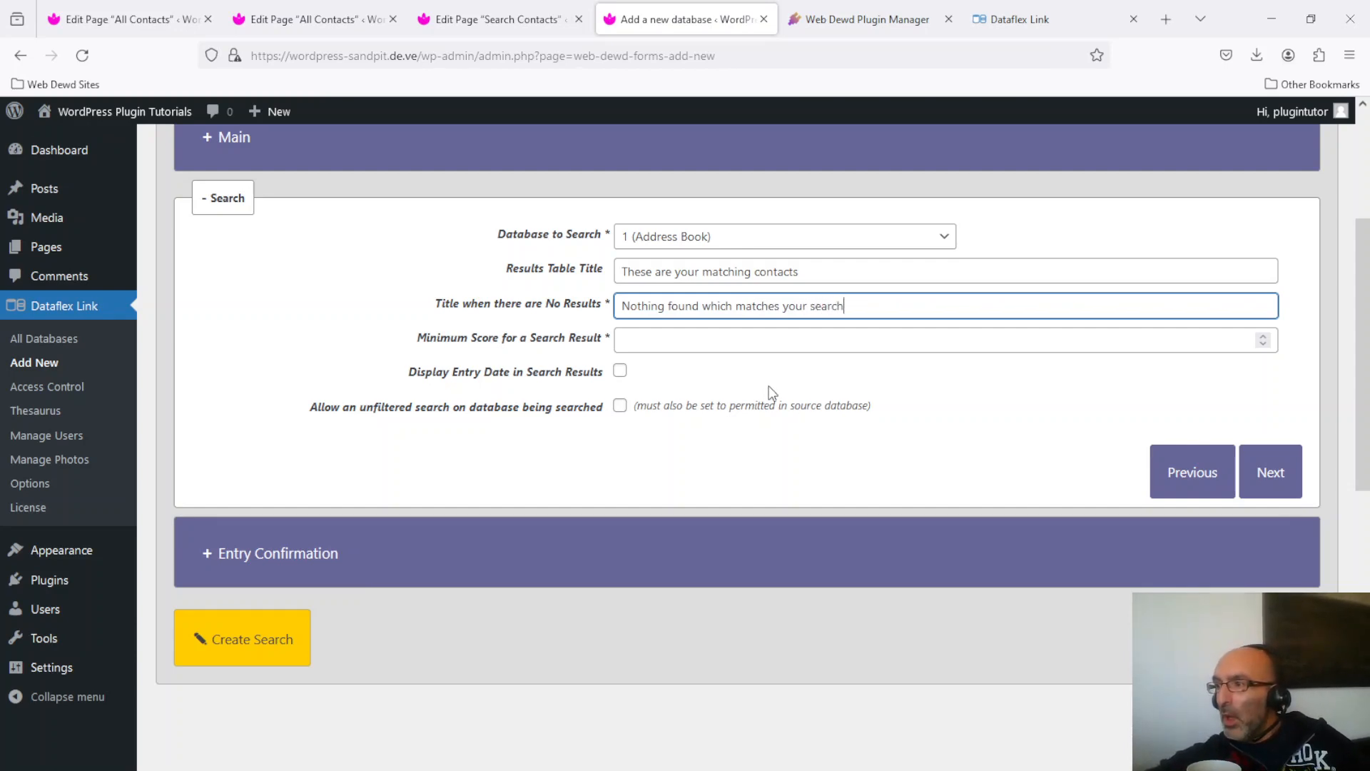
{"action": "left_click", "coordinate": [839, 339]}
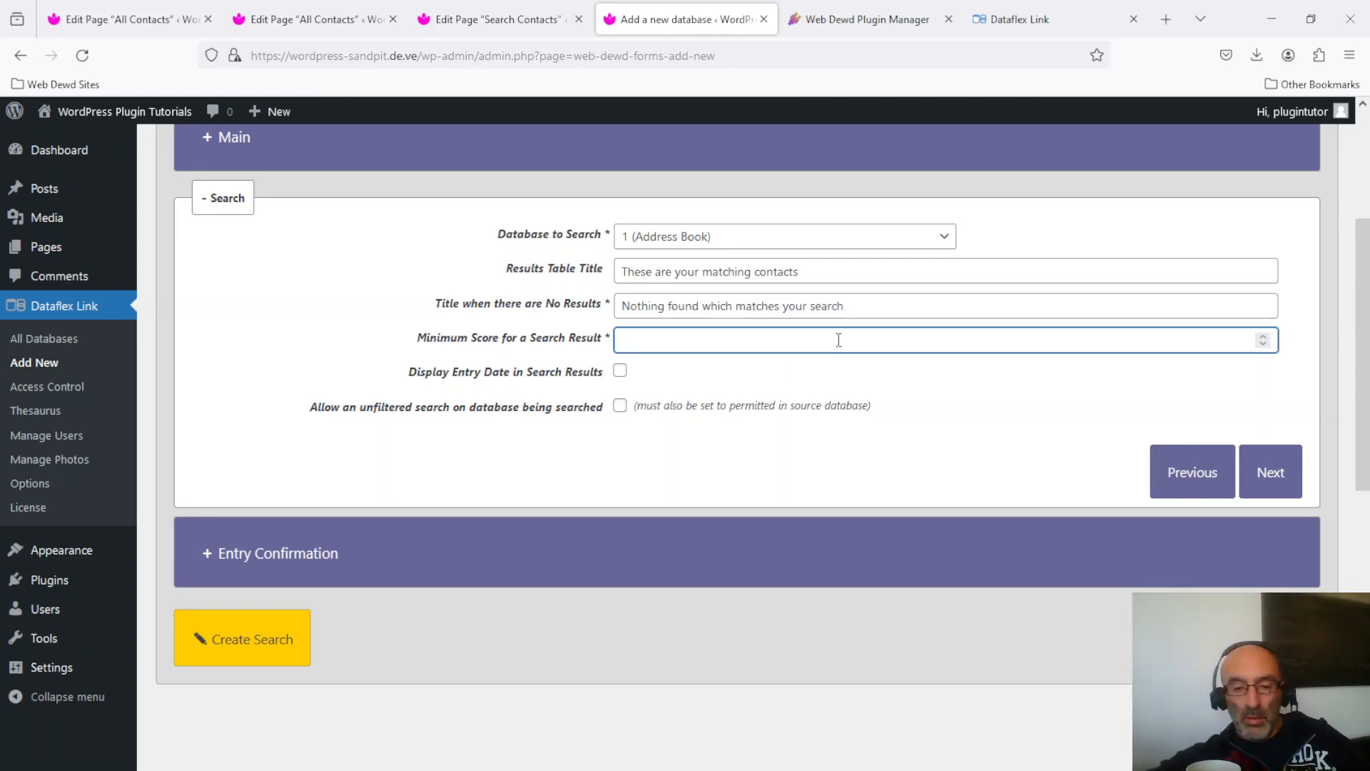
{"action": "type", "text": "0"}
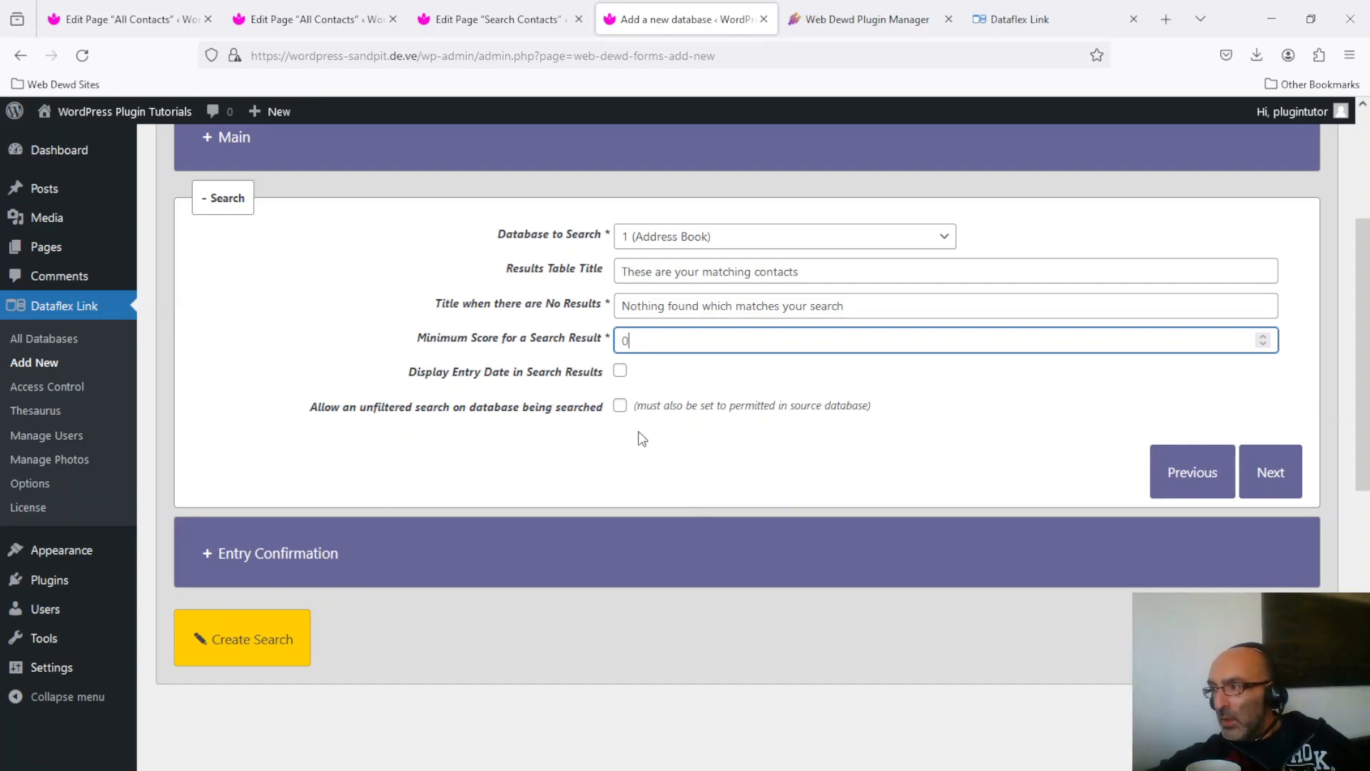
Replace the default confirmation message with 'Contact Search Result'.
{"action": "left_click", "coordinate": [1265, 469]}
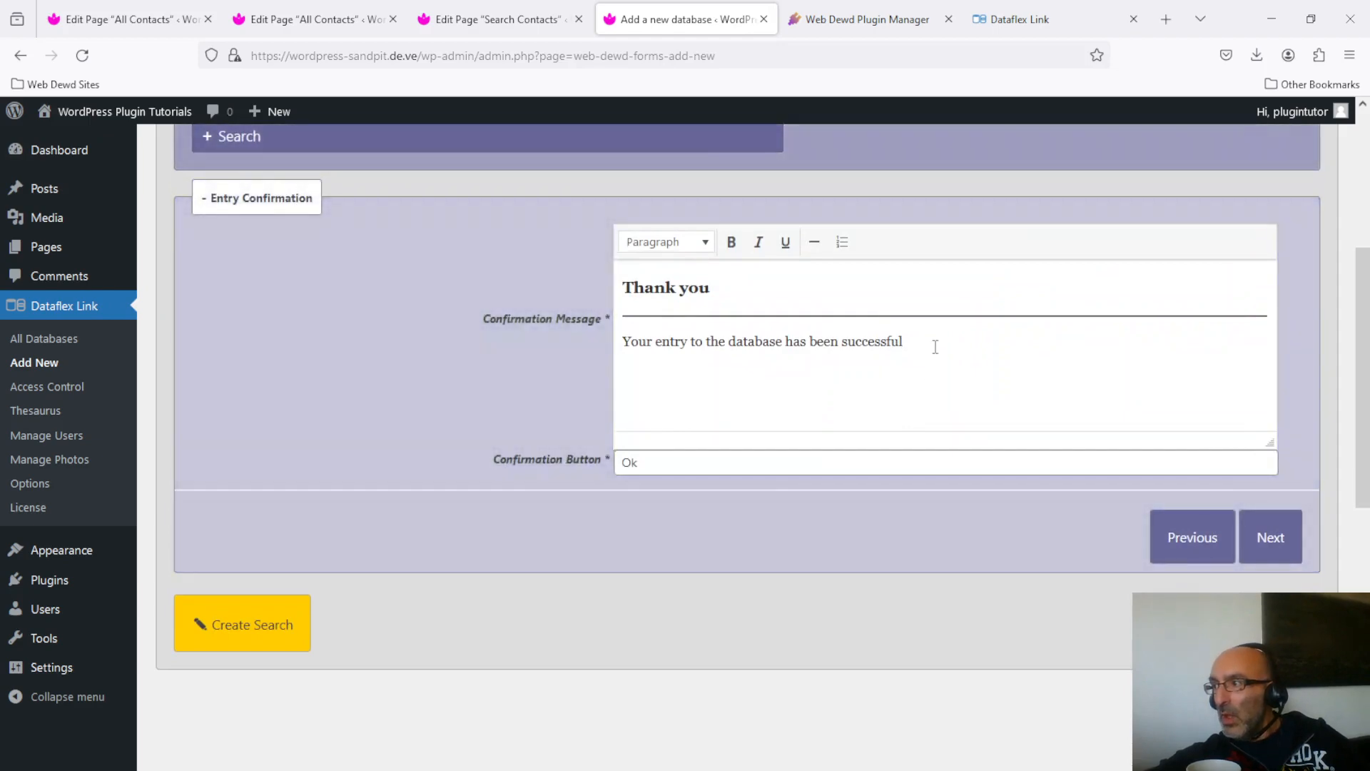
{"action": "left_click_drag", "start_coordinate": [910, 343], "coordinate": [609, 279]}
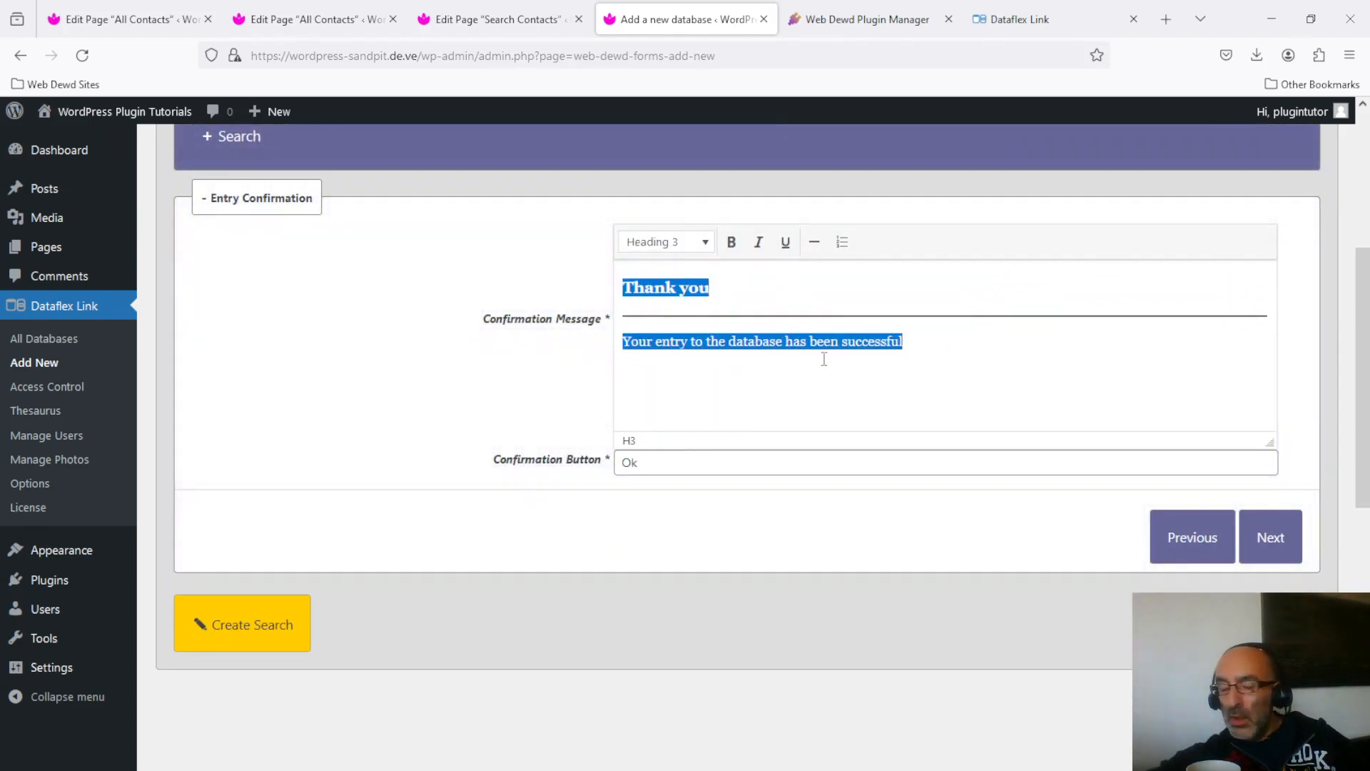
{"action": "key", "text": "BackSpace"}
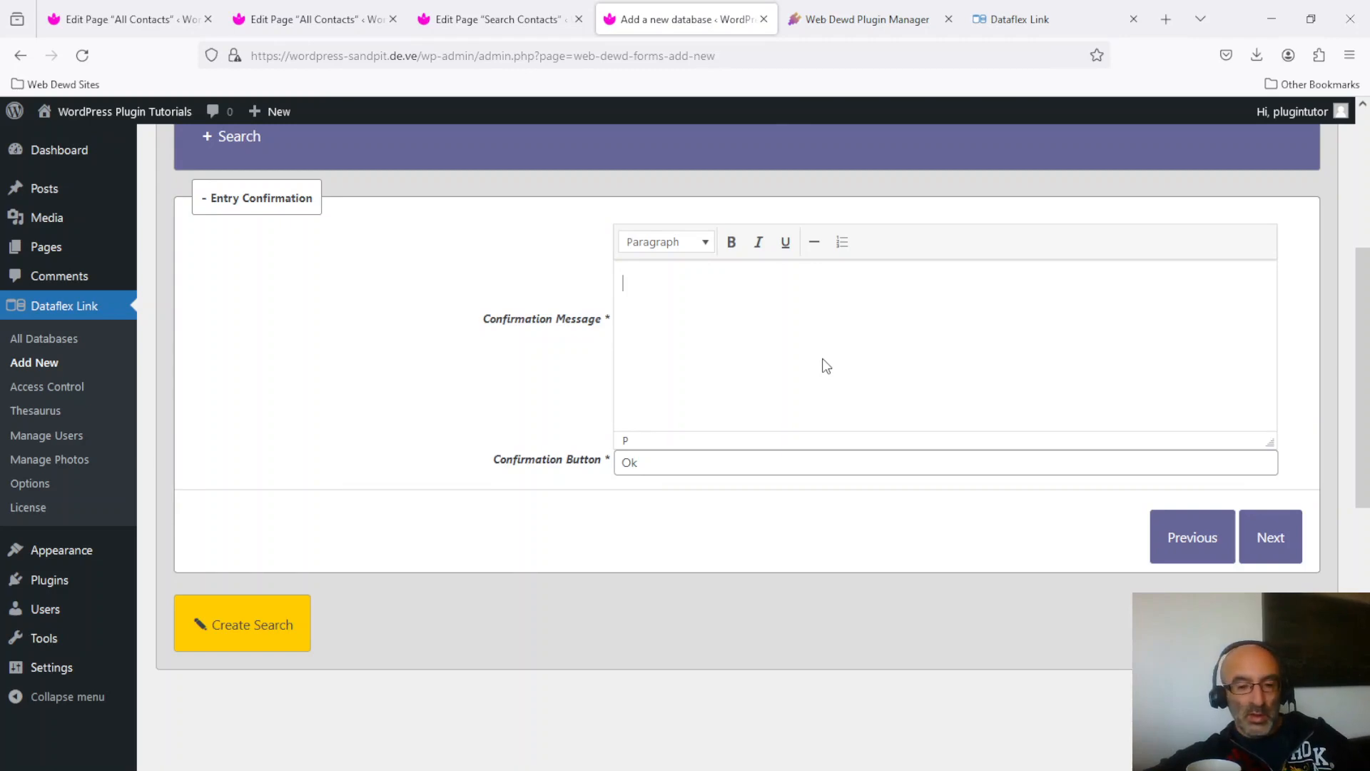
{"action": "type", "text": "Cont"}
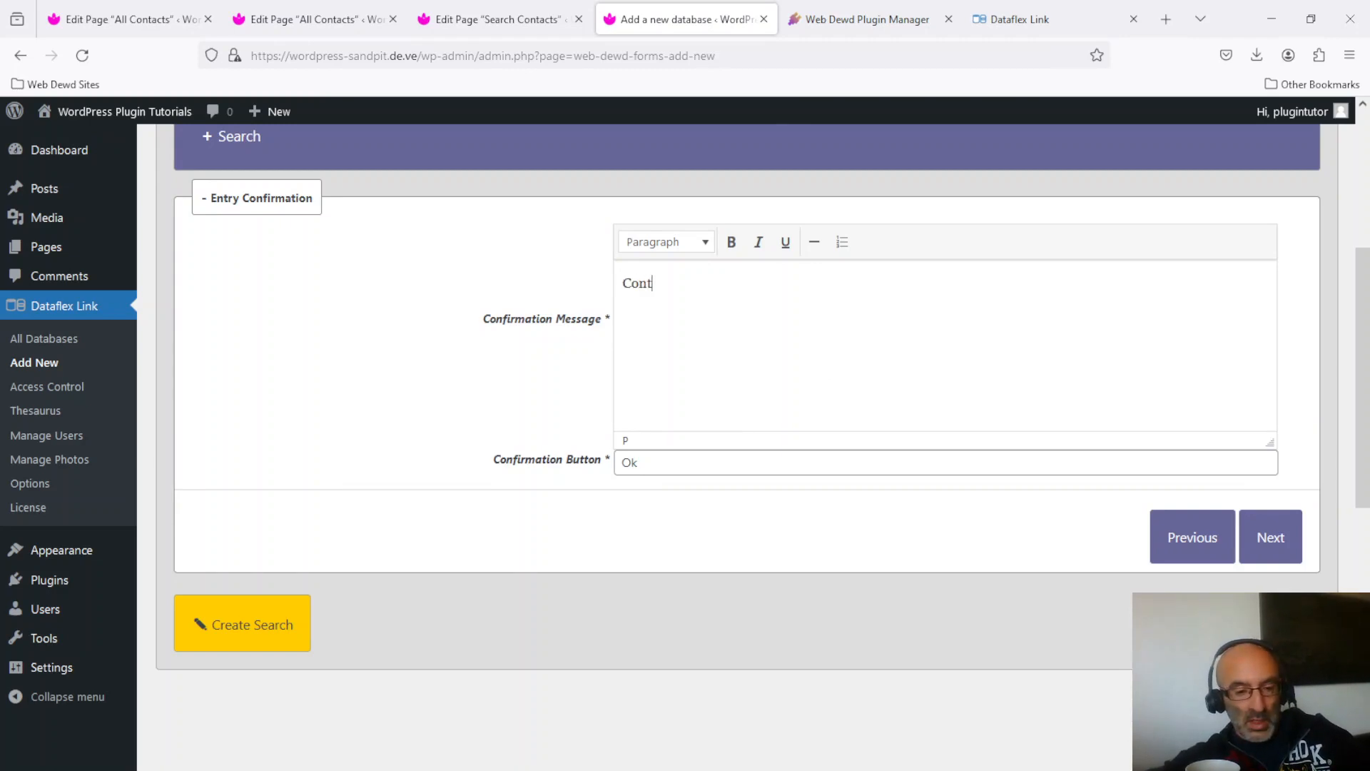
{"action": "type", "text": "act"}
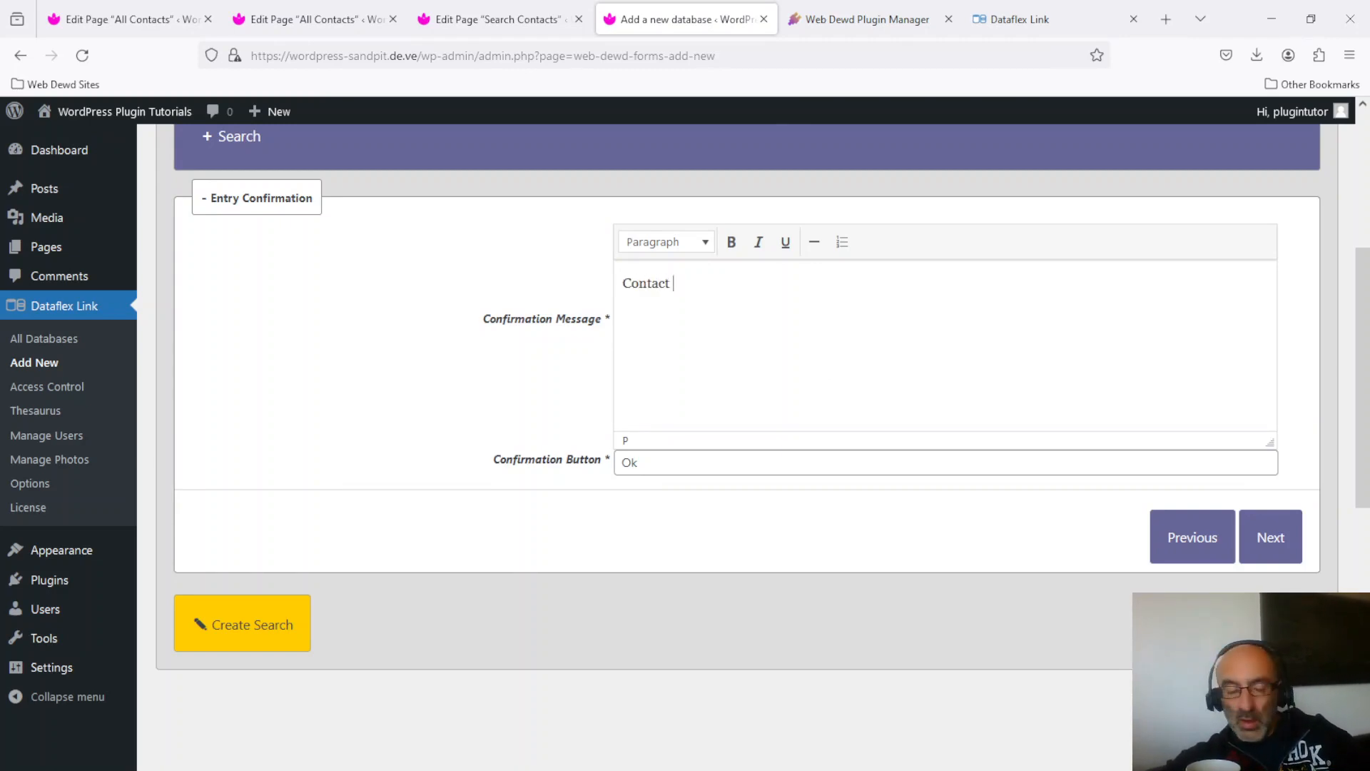
{"action": "type", "text": " Search Results"}
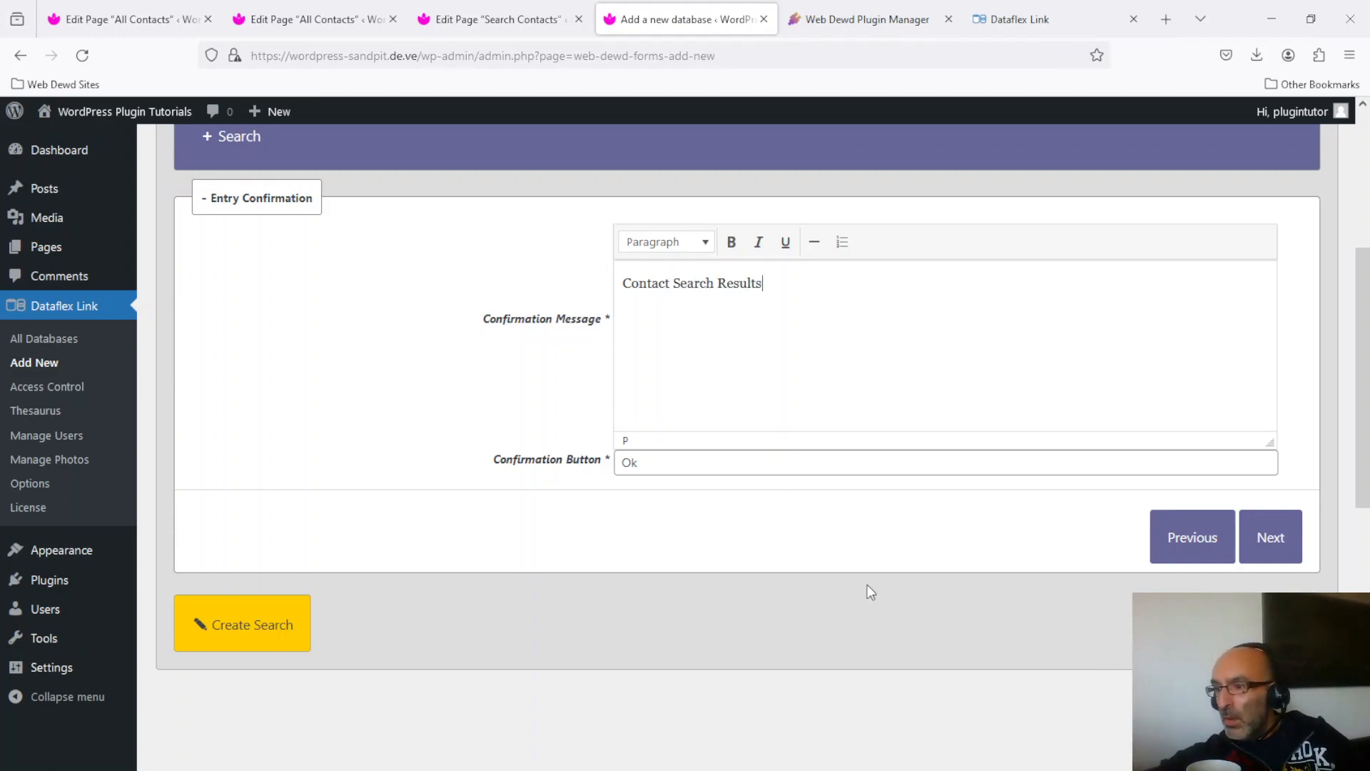
Create the search and copy its shortcode [dataflex-link database="4"] for the Search Contacts page.
{"action": "left_click", "coordinate": [244, 613]}
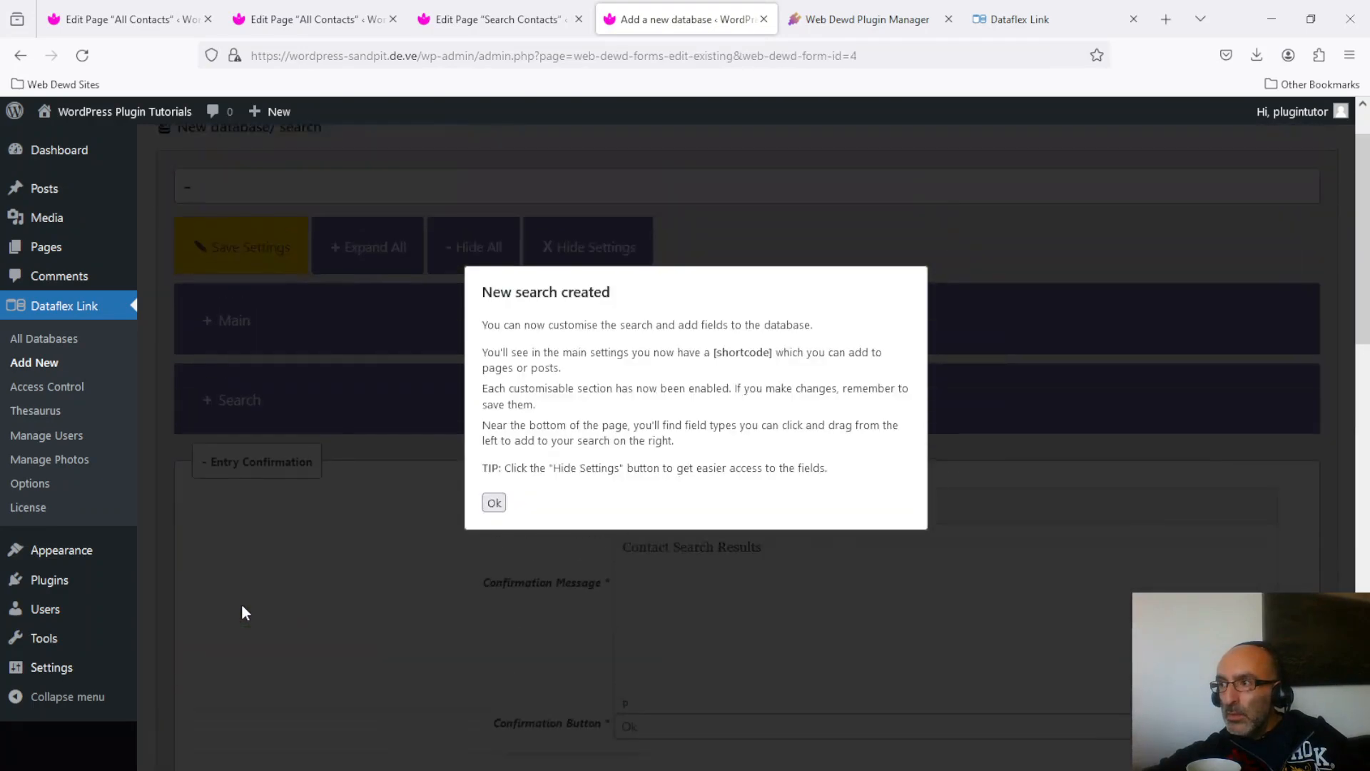
{"action": "left_click", "coordinate": [495, 503]}
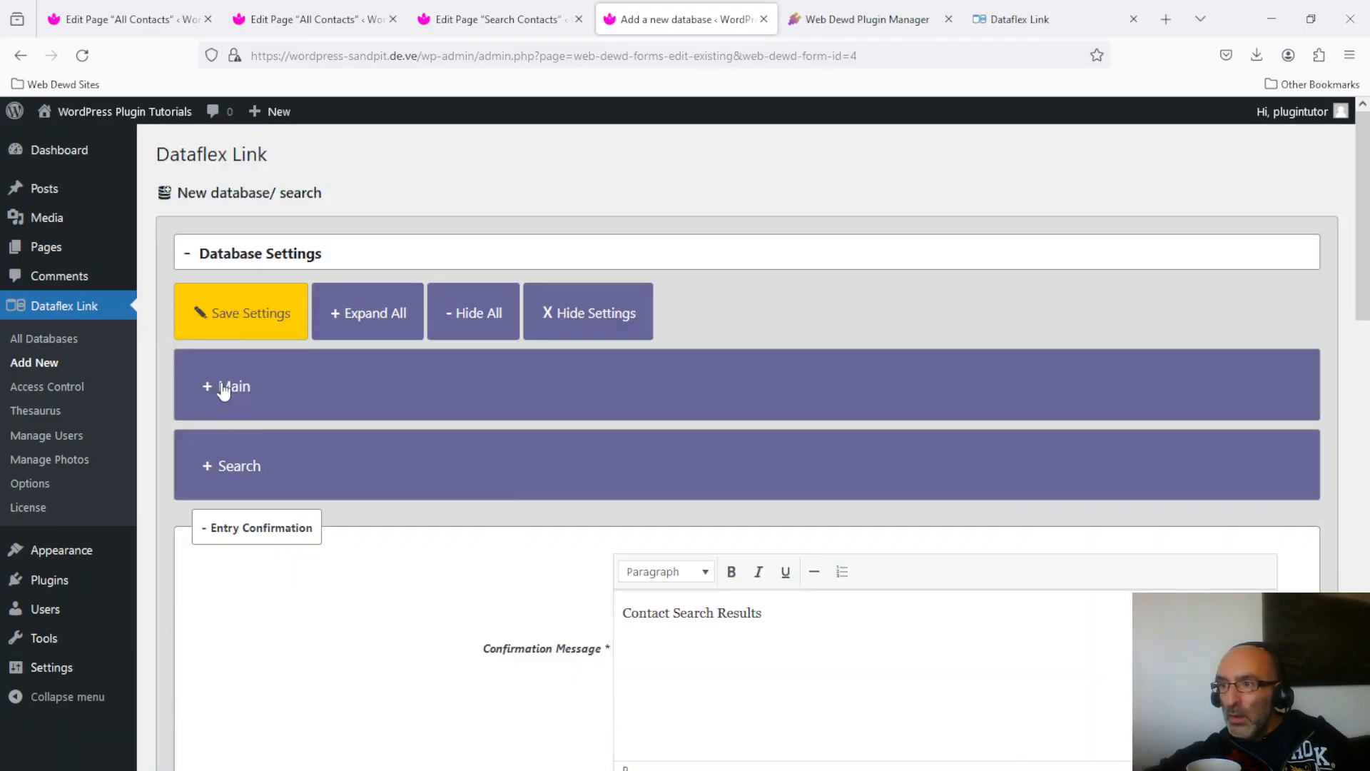
{"action": "left_click", "coordinate": [230, 387]}
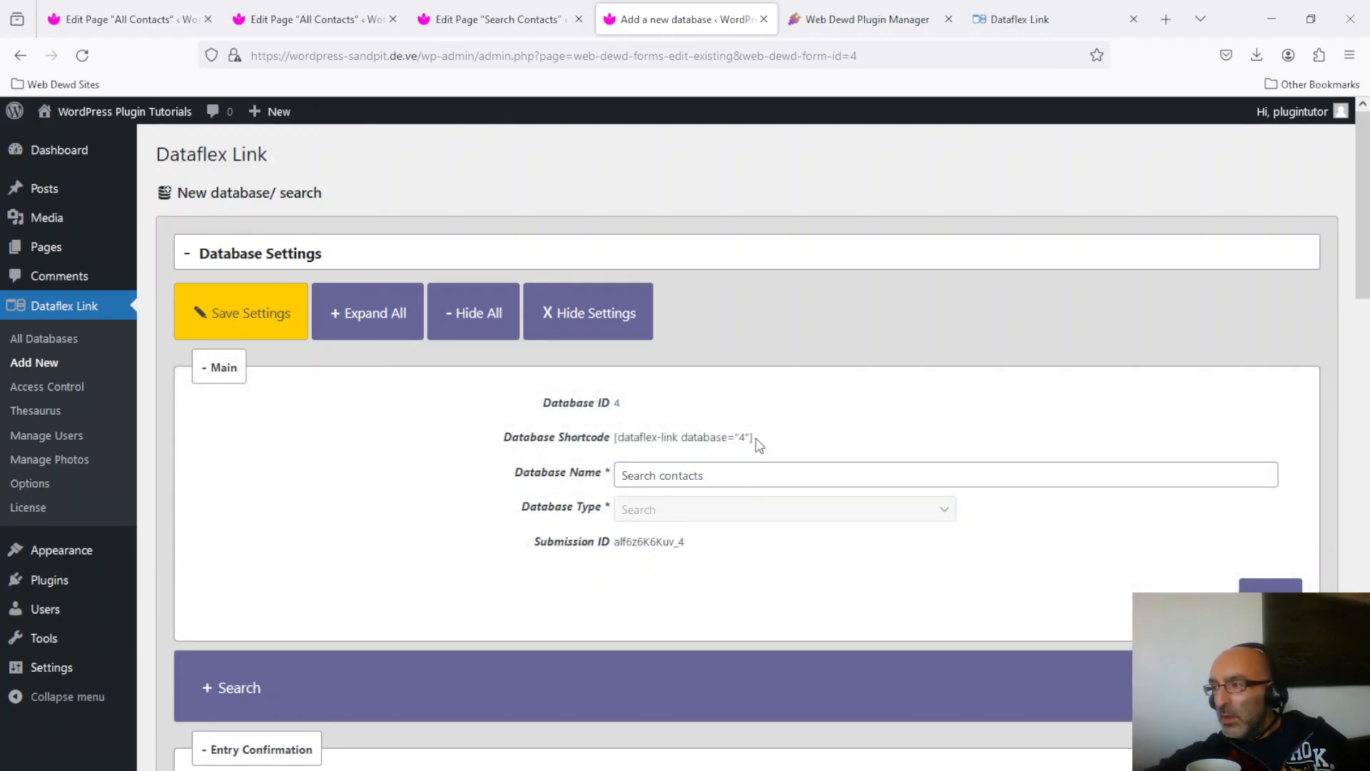
{"action": "left_click_drag", "start_coordinate": [751, 438], "coordinate": [618, 441]}
{"action": "key", "text": "ctrl+c"}
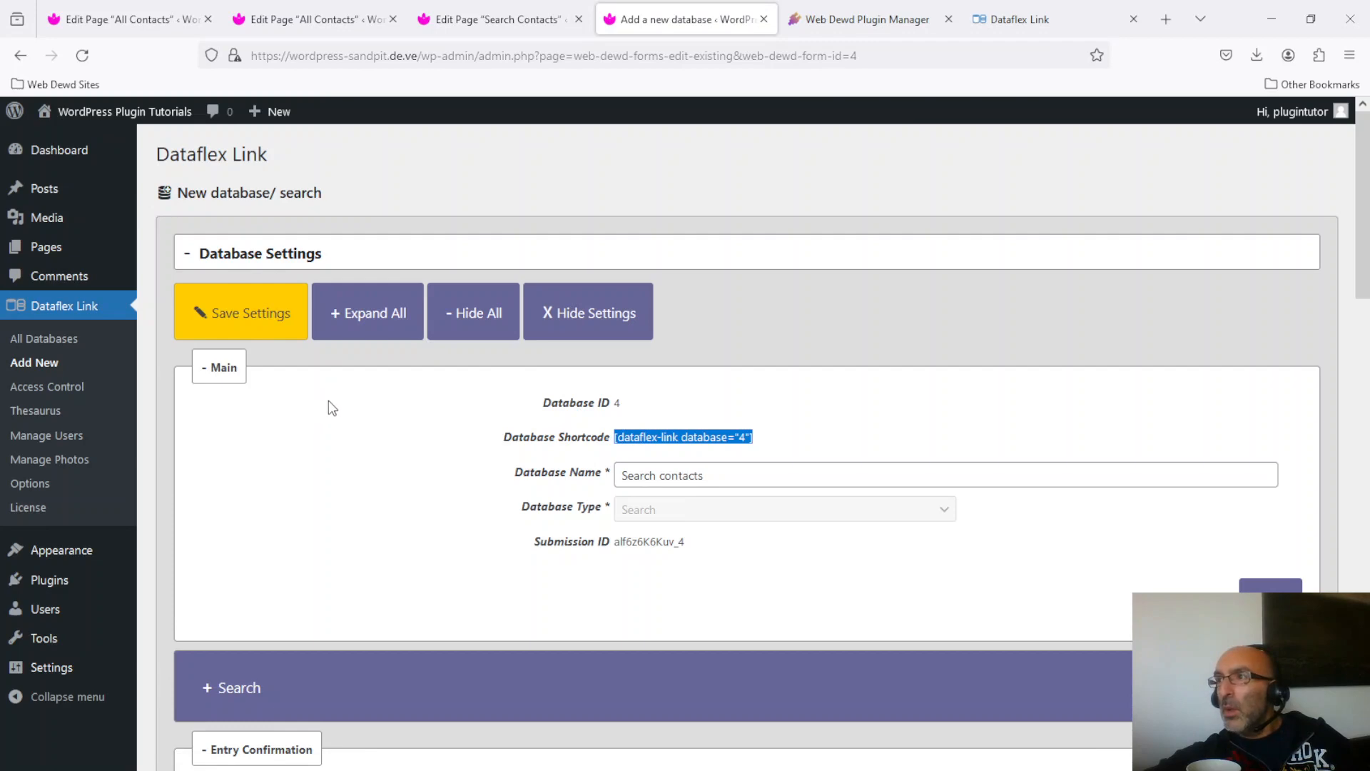
{"action": "left_click", "coordinate": [523, 19]}
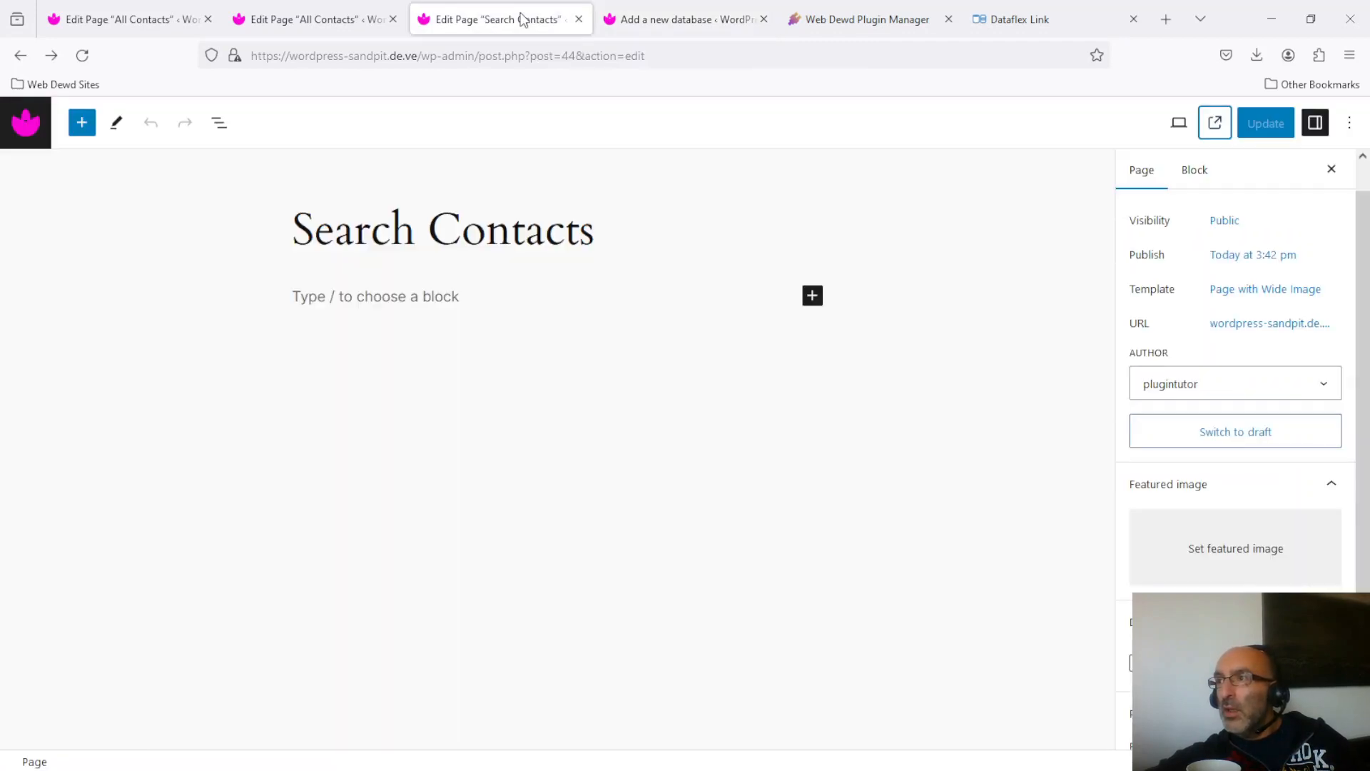
Add a Shortcode block with [dataflex-link database="4"], update the page and view it live.
{"action": "left_click", "coordinate": [813, 303]}
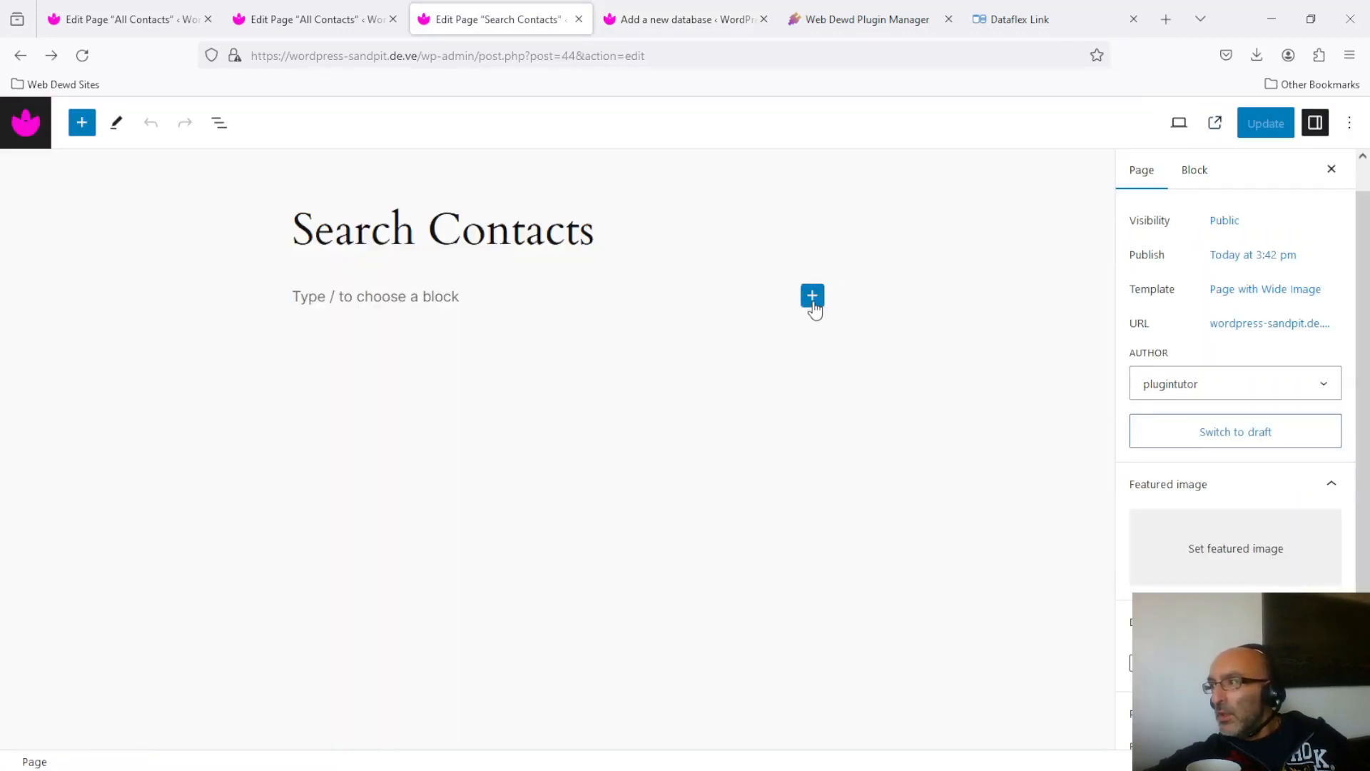
{"action": "left_click", "coordinate": [813, 296]}
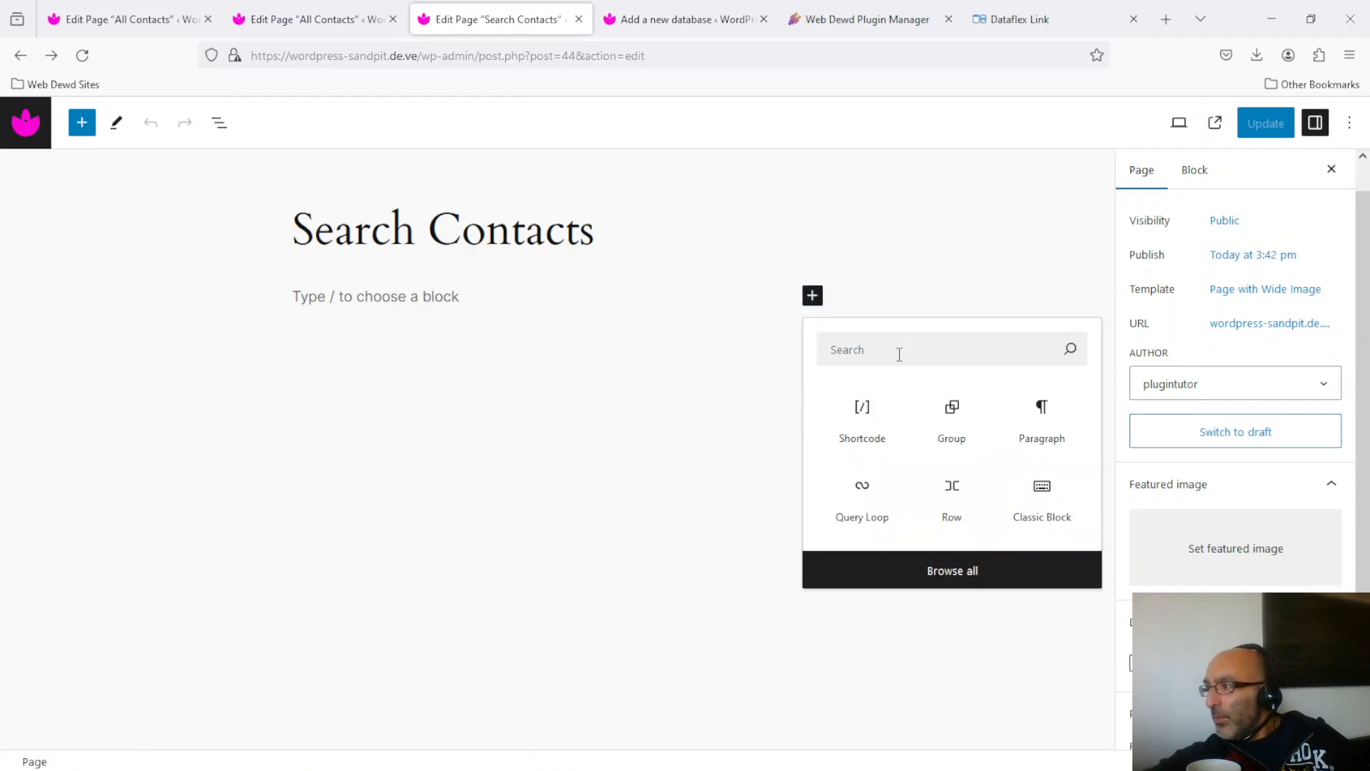
{"action": "left_click", "coordinate": [860, 419]}
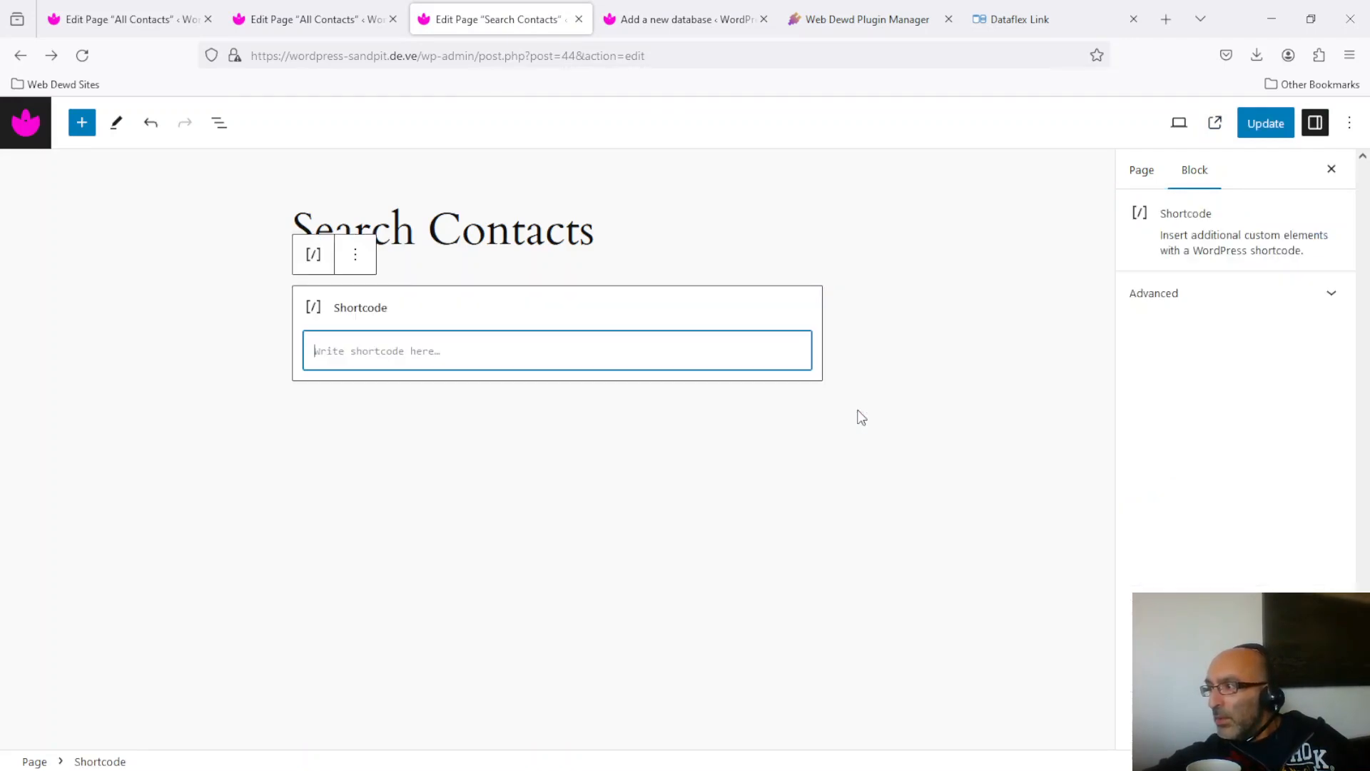
{"action": "key", "text": "ctrl+v"}
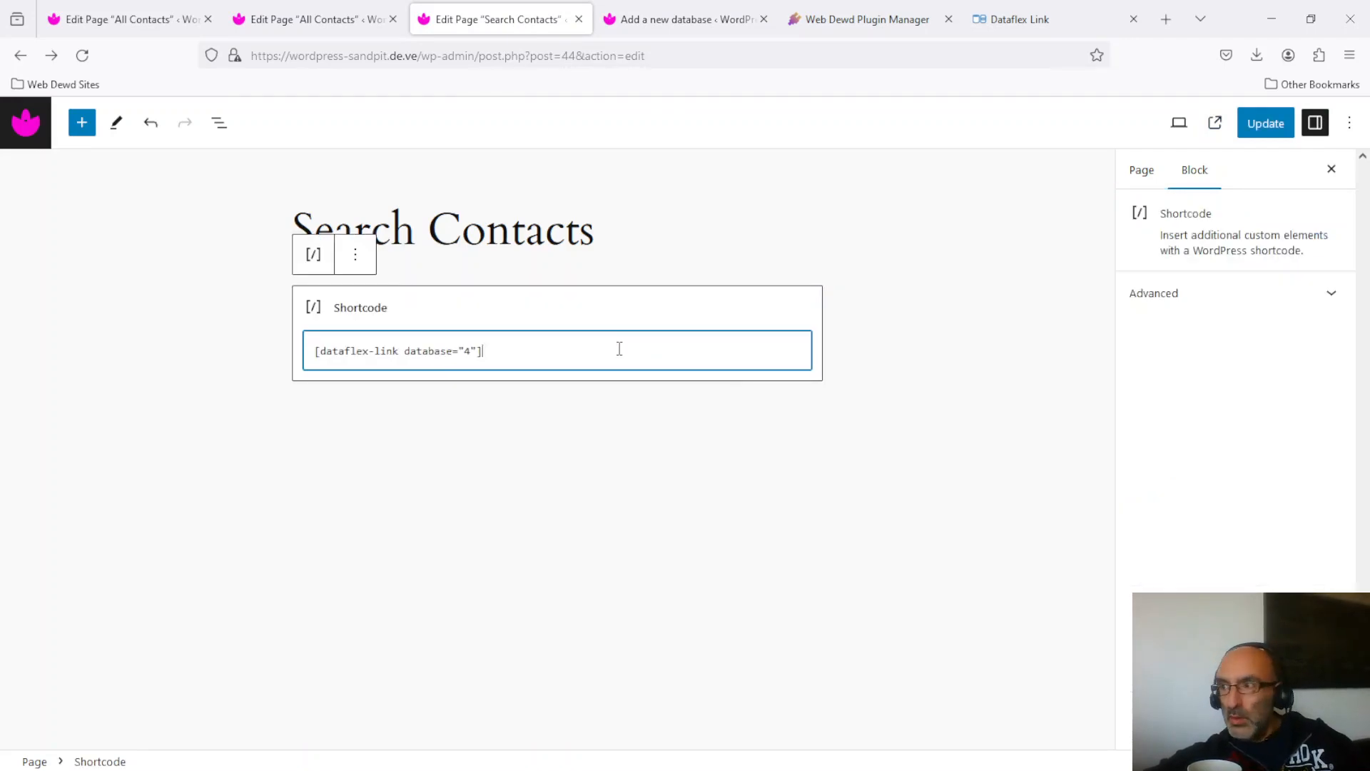
{"action": "left_click", "coordinate": [1269, 134]}
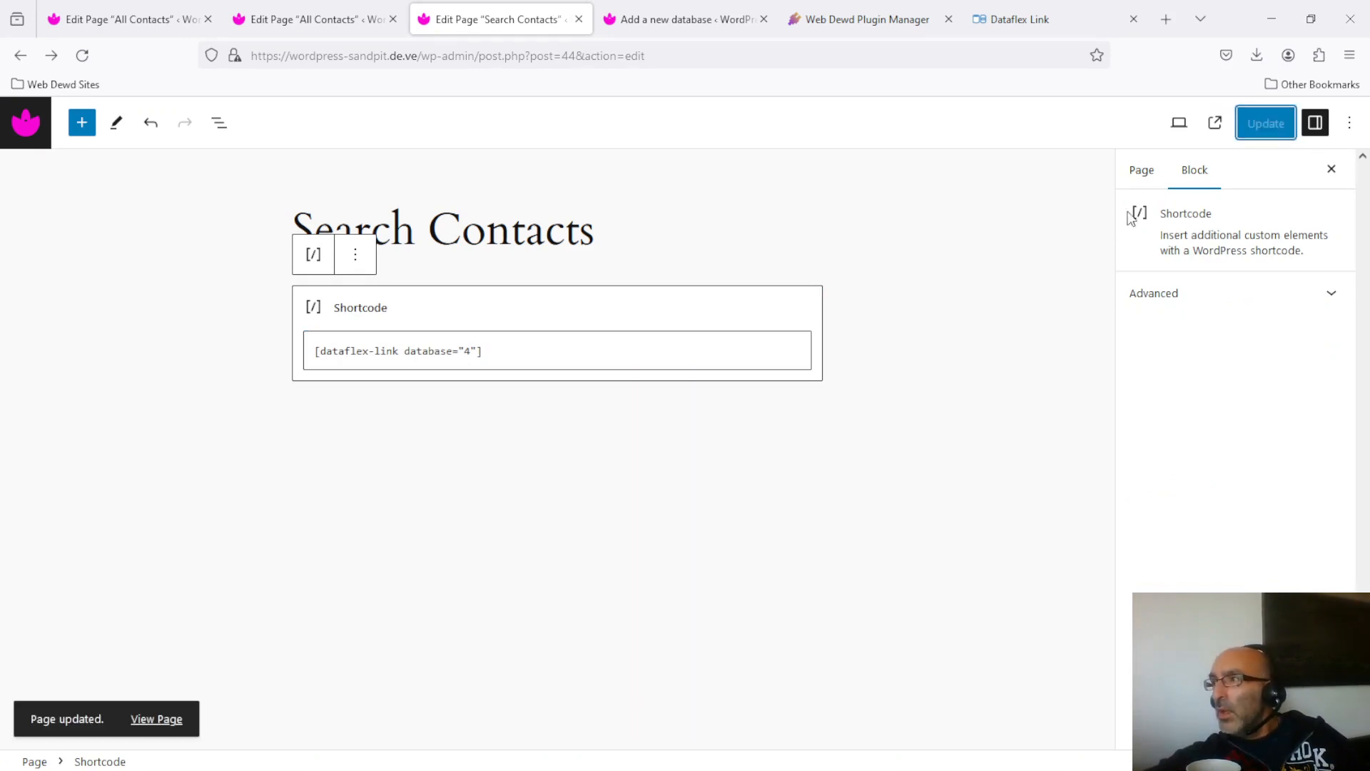
{"action": "left_click", "coordinate": [1215, 125]}
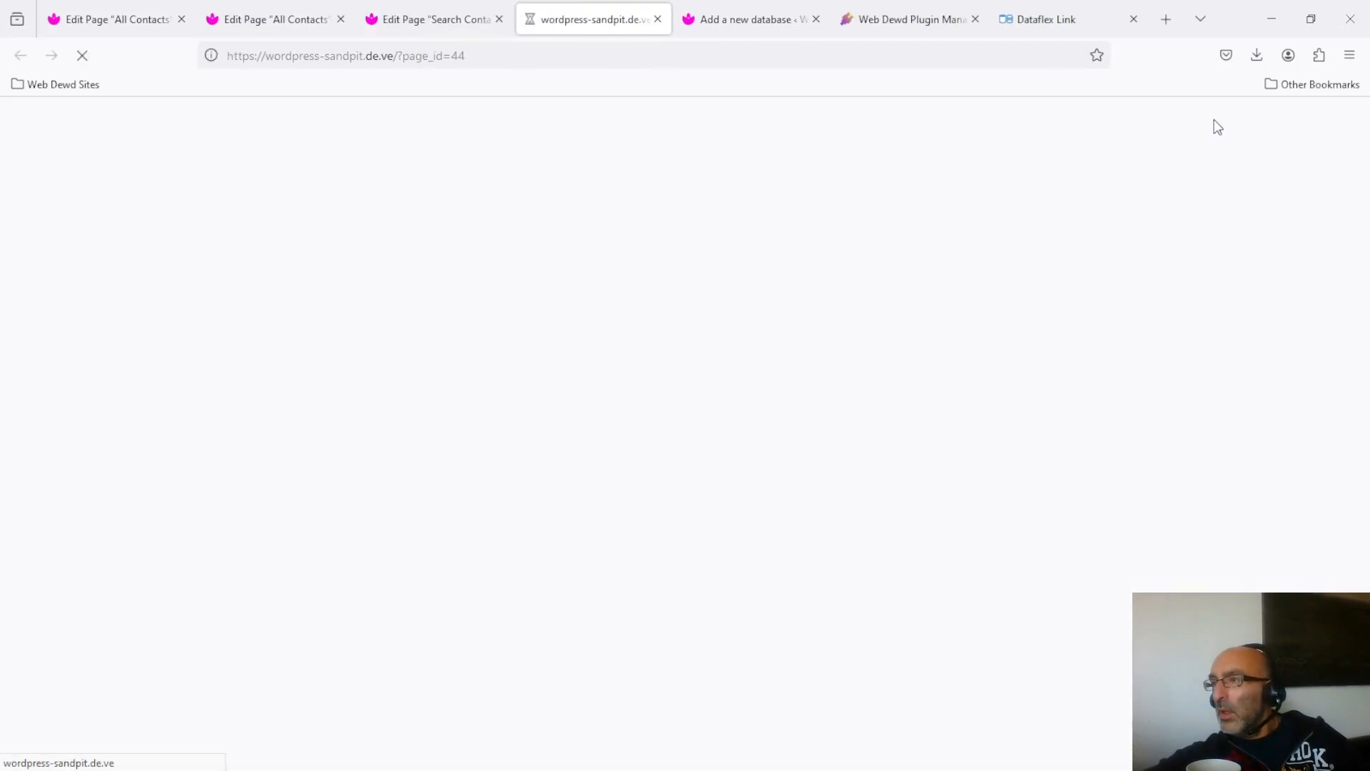
Expand and collapse the live search form's Controls, then return to the Dataflex Link settings.
{"action": "left_click", "coordinate": [514, 350]}
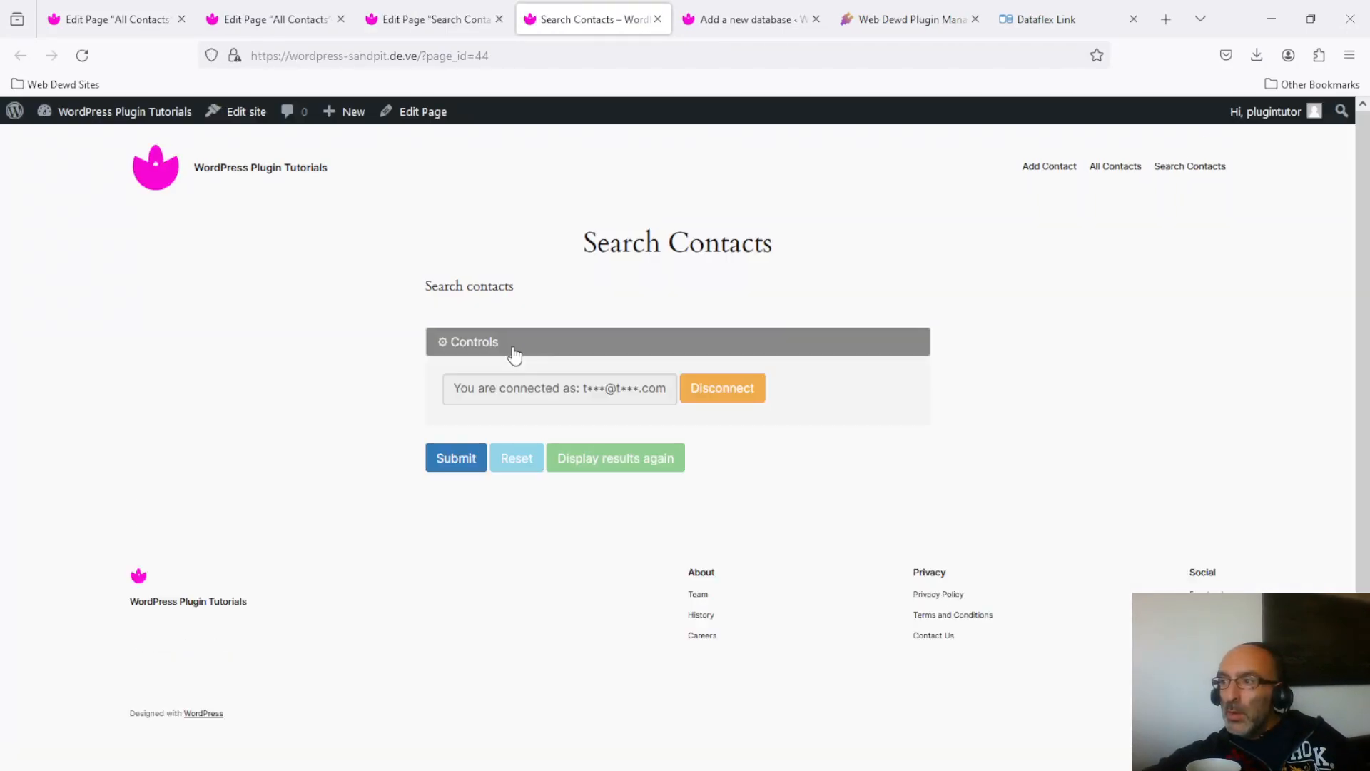
{"action": "left_click", "coordinate": [516, 347]}
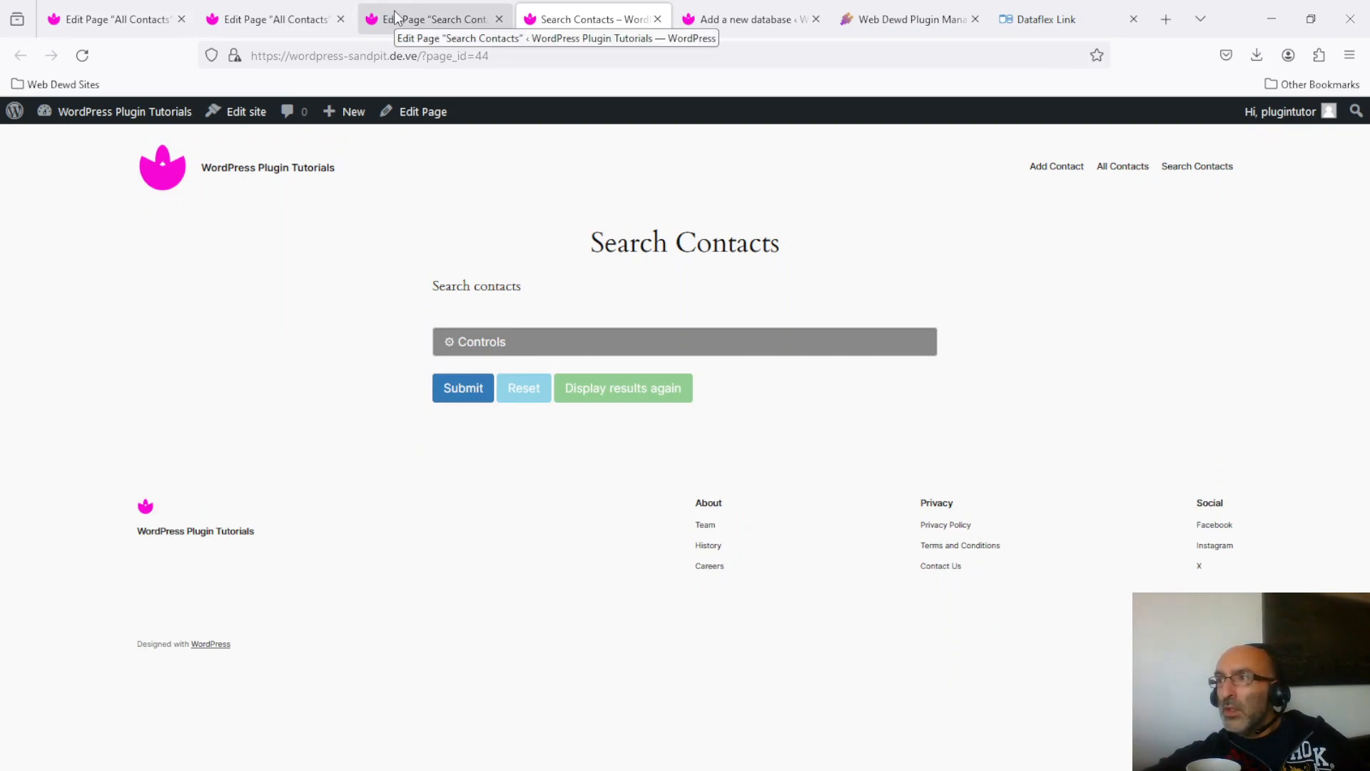
{"action": "left_click", "coordinate": [719, 15]}
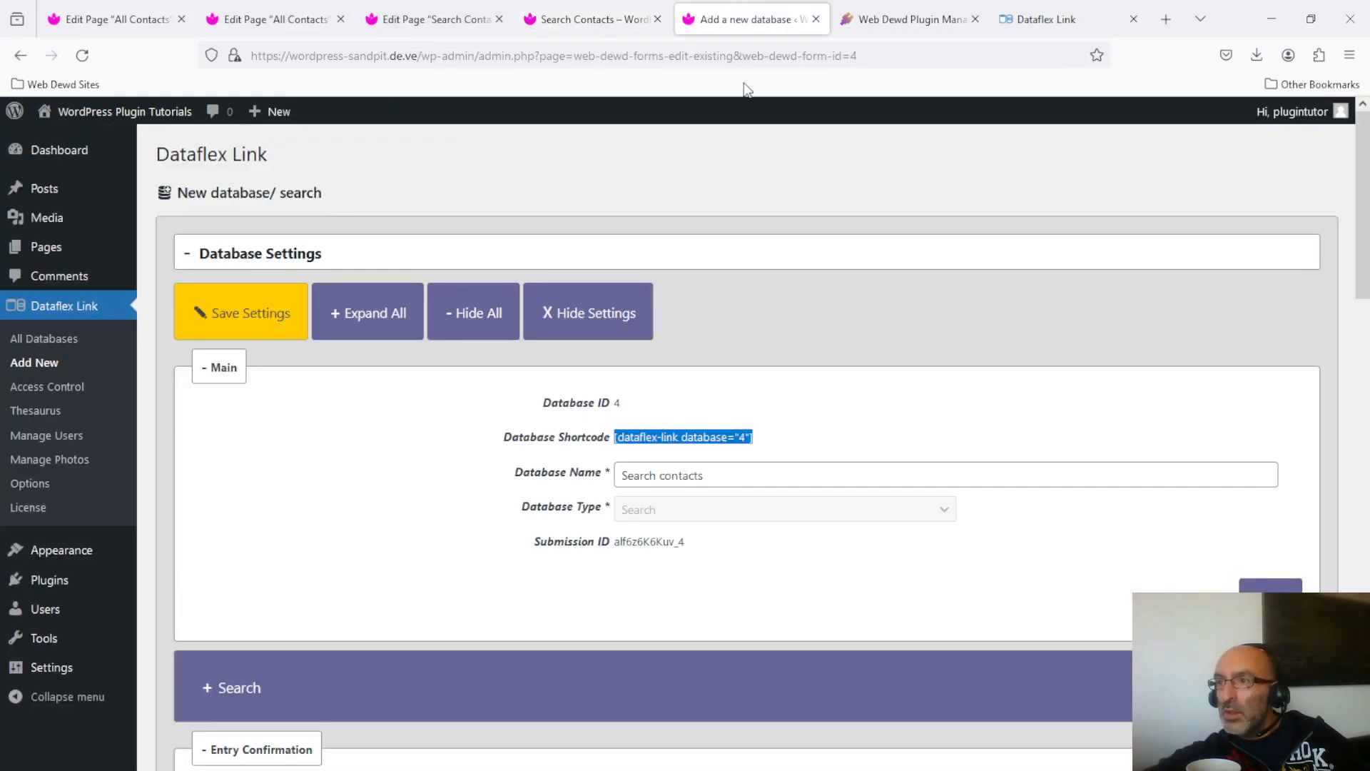
Hide the settings and drag a Name (text) field into the search's field list.
{"action": "left_click", "coordinate": [608, 312]}
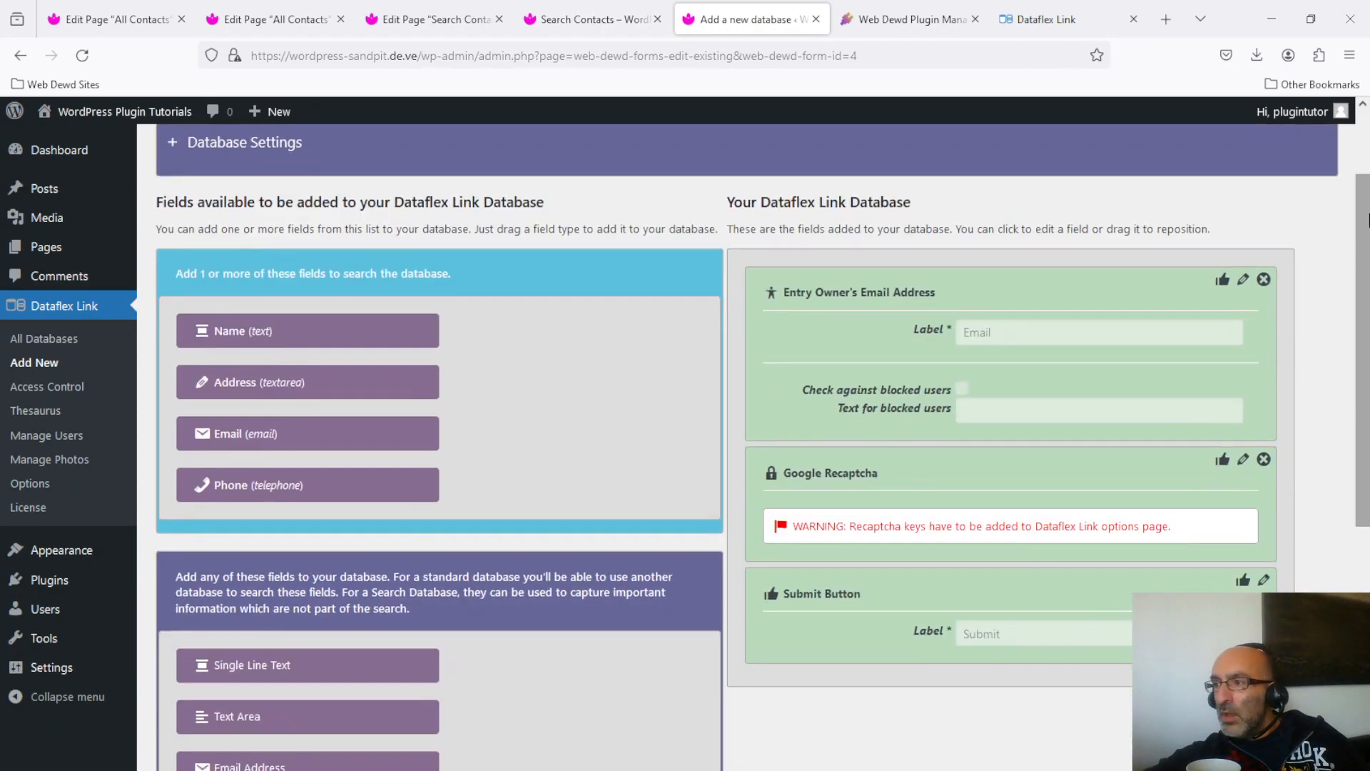
{"action": "left_click_drag", "start_coordinate": [1363, 154], "coordinate": [1363, 215]}
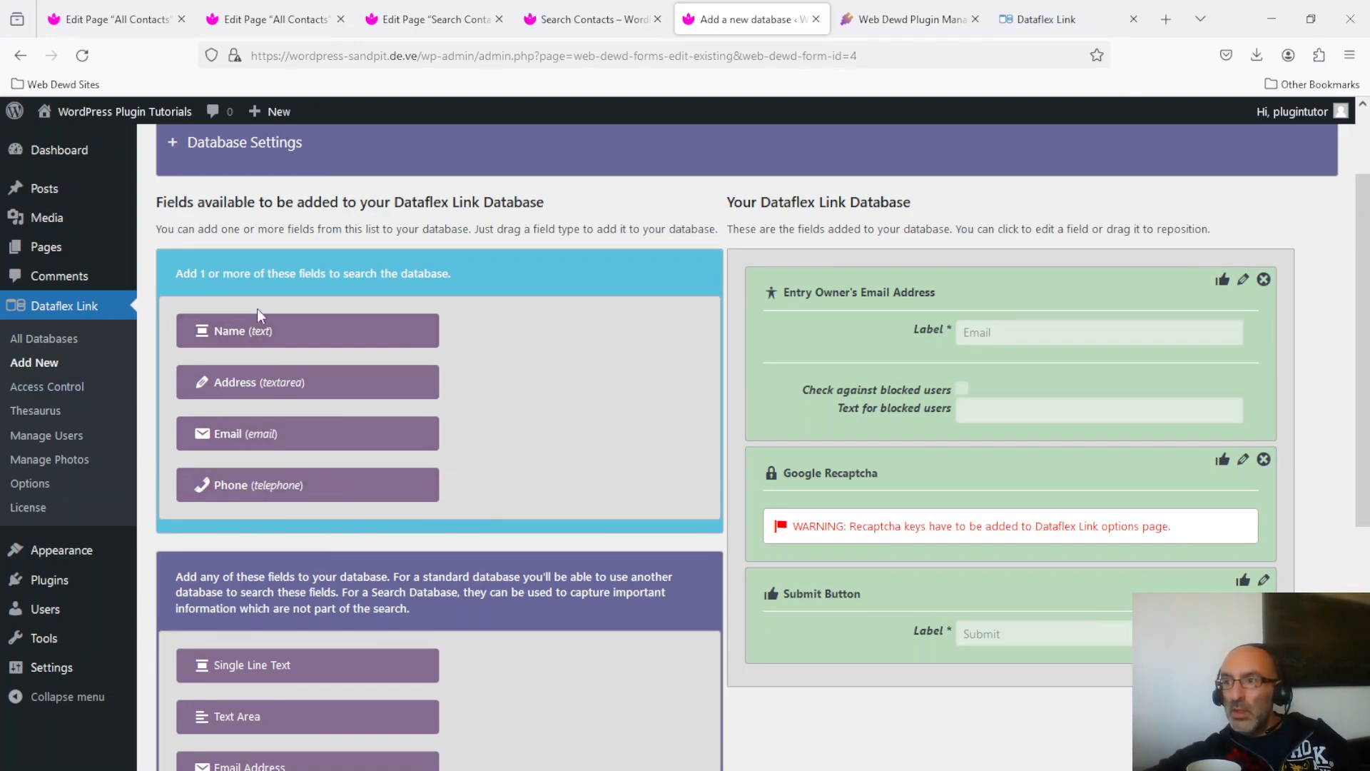
{"action": "left_click_drag", "start_coordinate": [279, 325], "coordinate": [840, 280]}
Make the Name field required, labelled 'Name', matching exactly with weighting 0.
{"action": "left_click", "coordinate": [962, 346]}
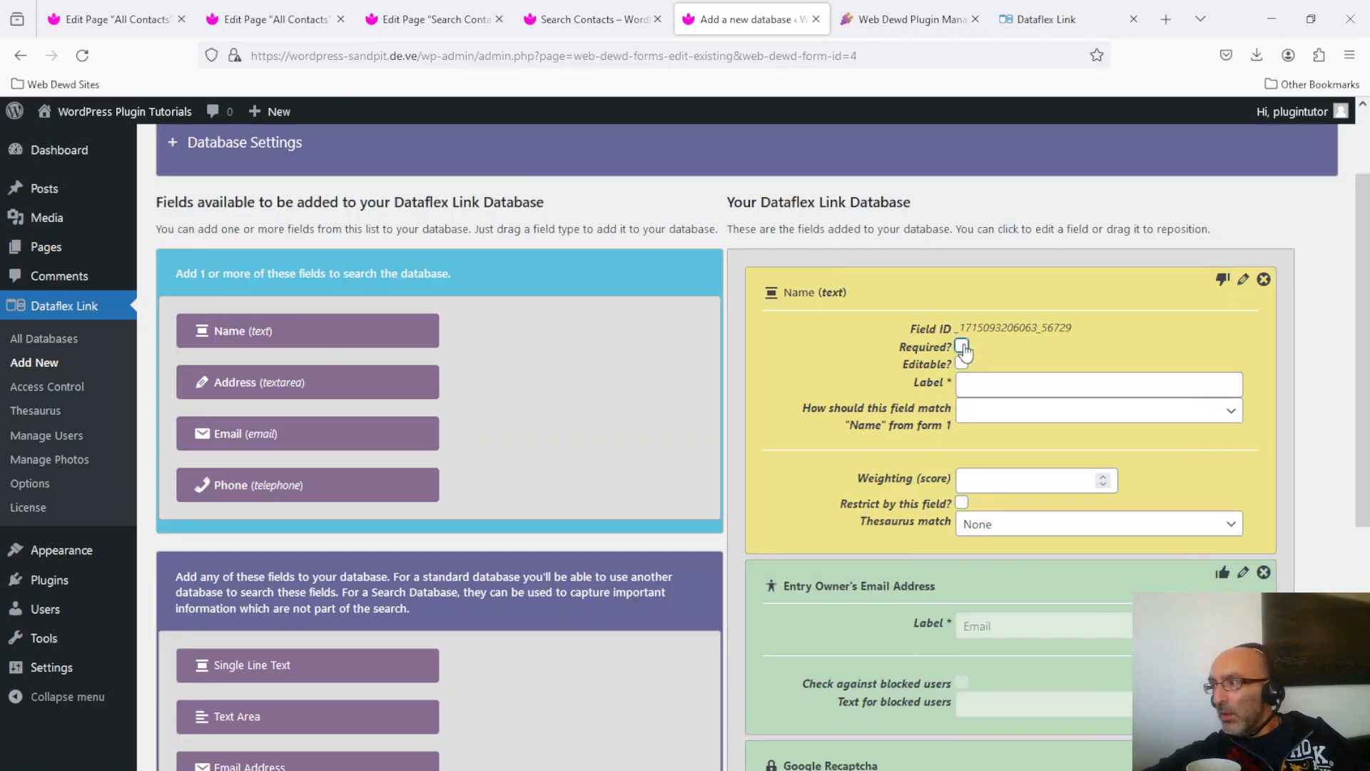
{"action": "left_click", "coordinate": [1022, 383]}
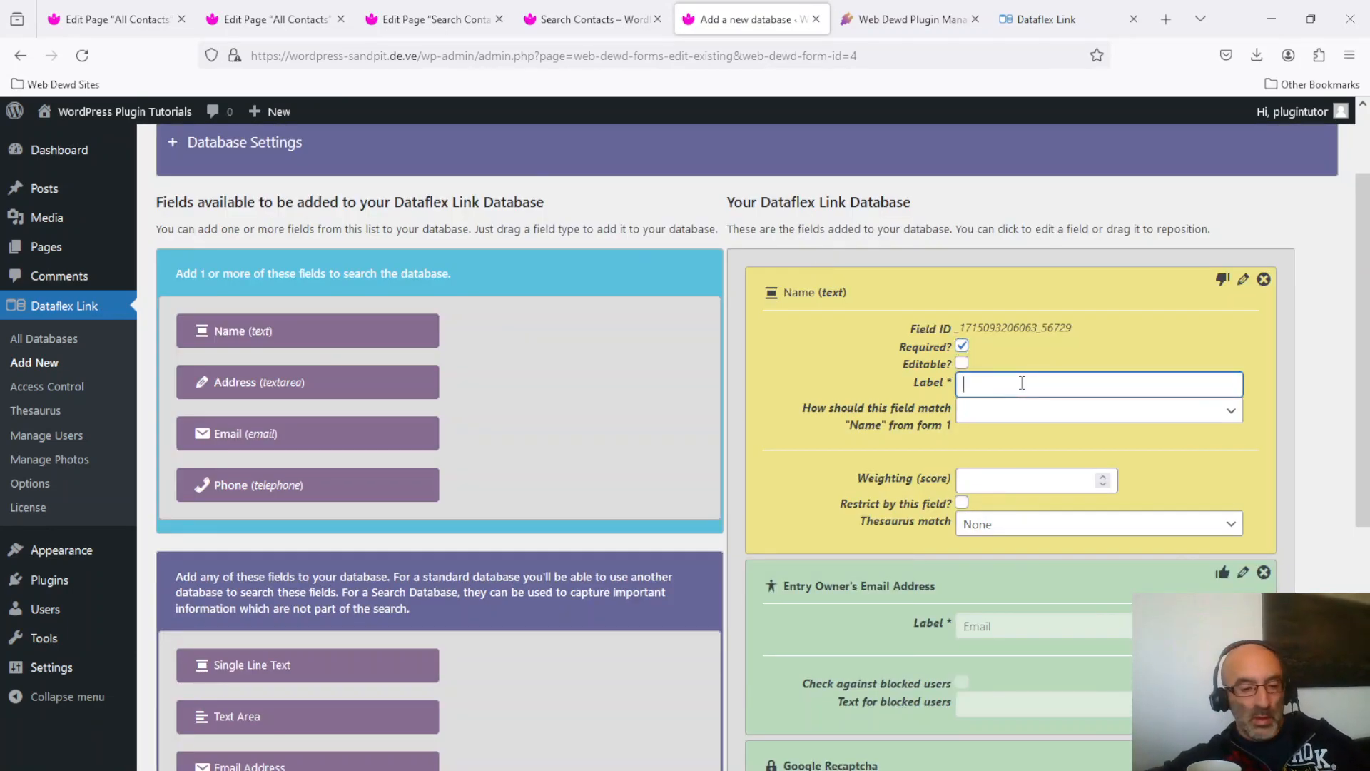
{"action": "type", "text": "Name"}
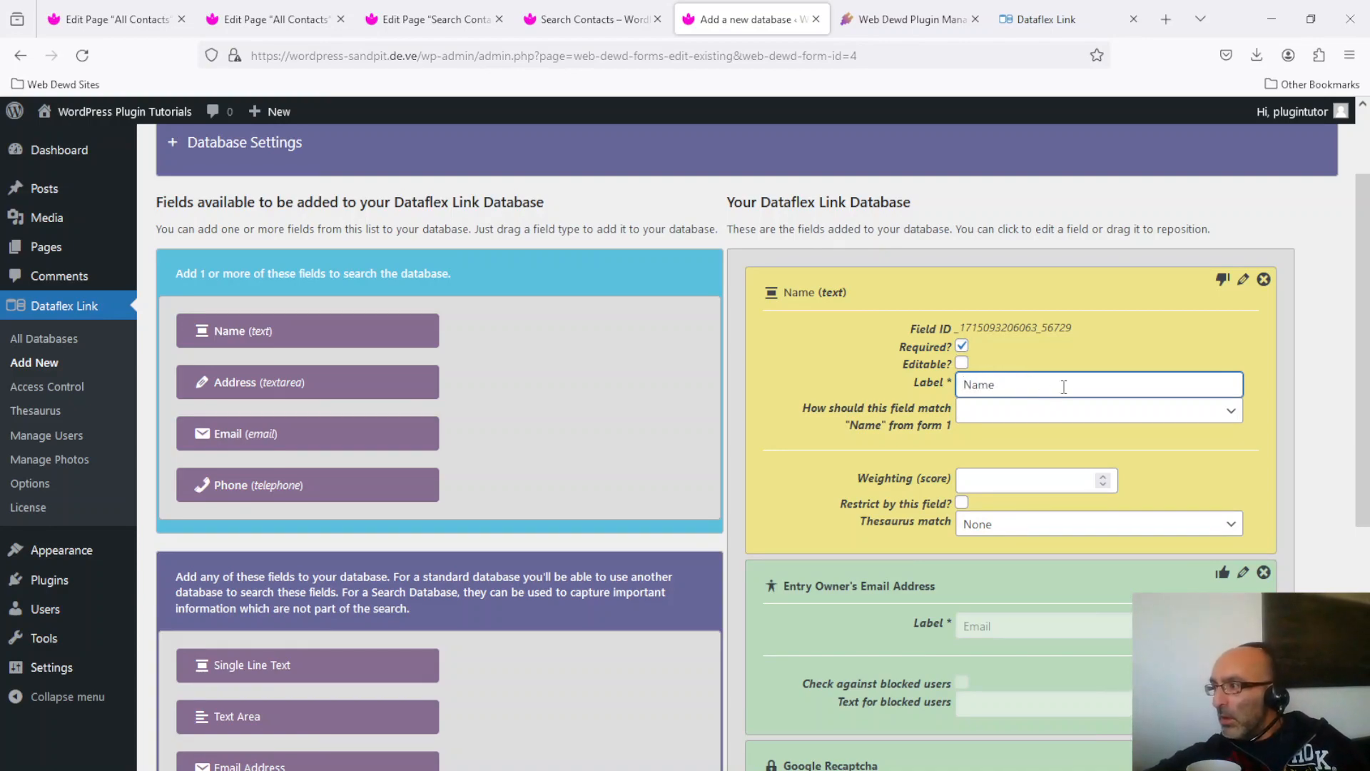
{"action": "left_click", "coordinate": [1086, 414]}
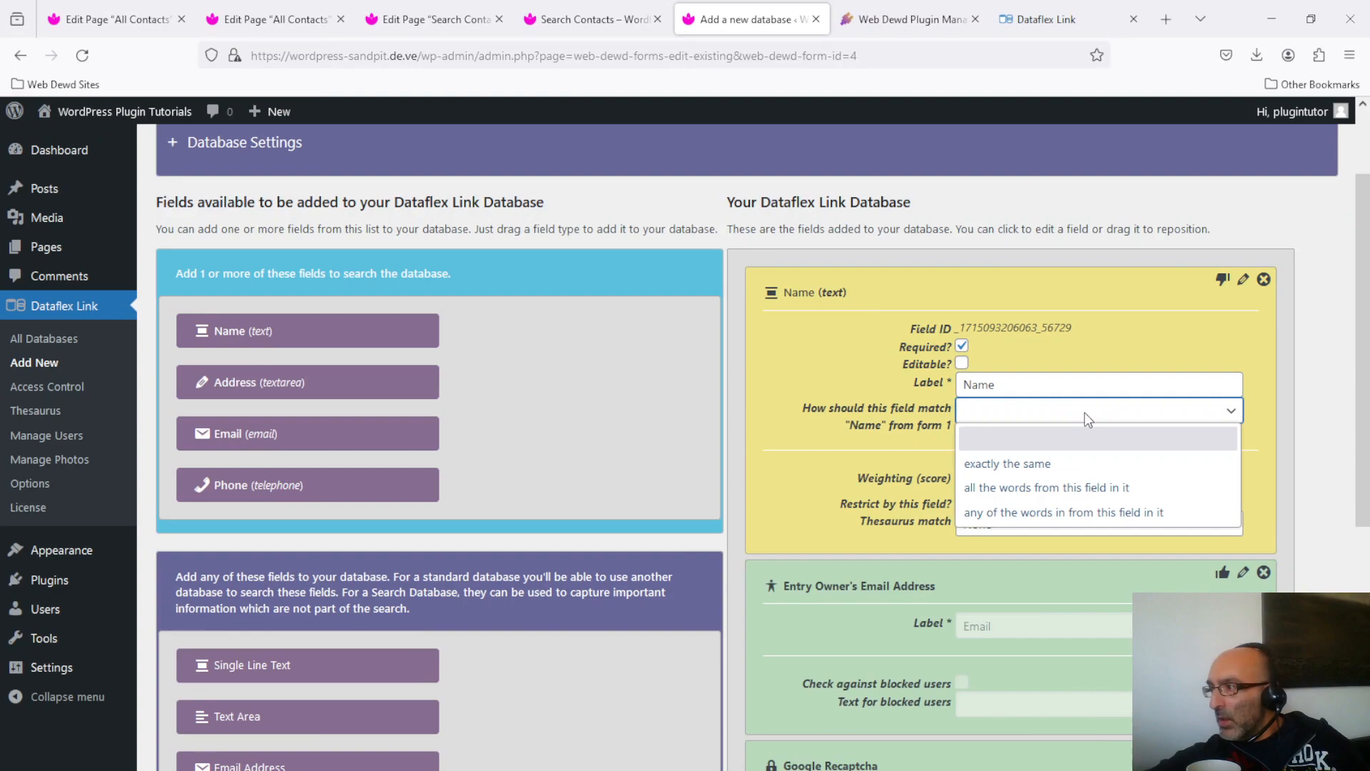
{"action": "left_click", "coordinate": [1114, 465]}
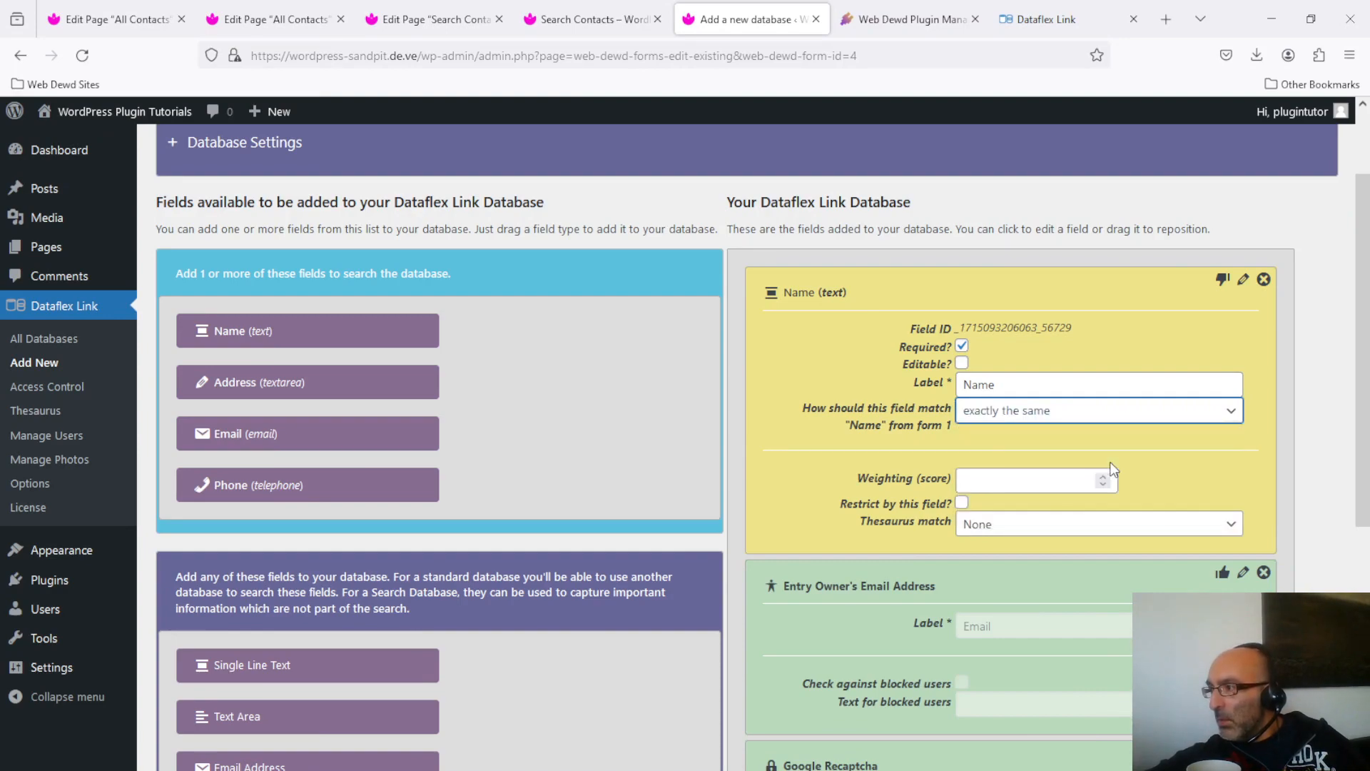
{"action": "left_click", "coordinate": [1098, 414]}
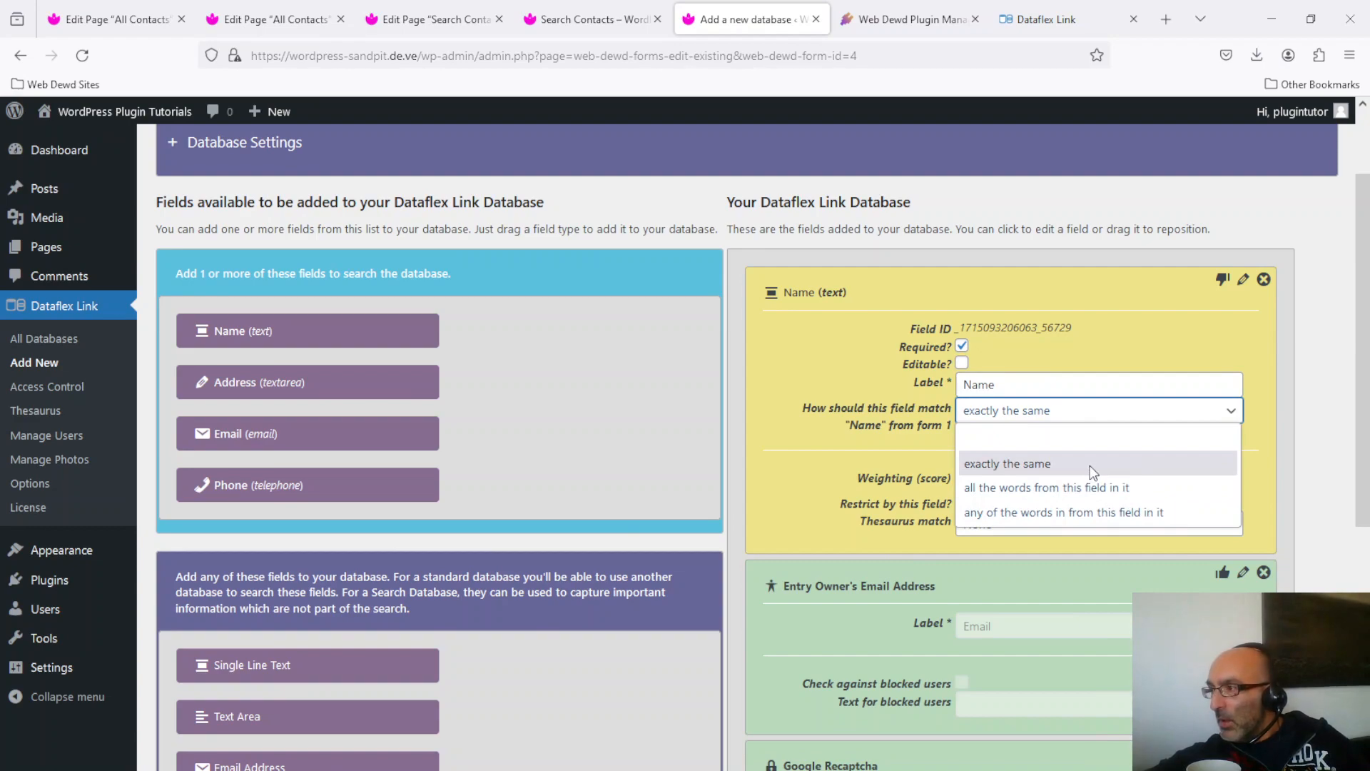
{"action": "left_click", "coordinate": [1053, 464]}
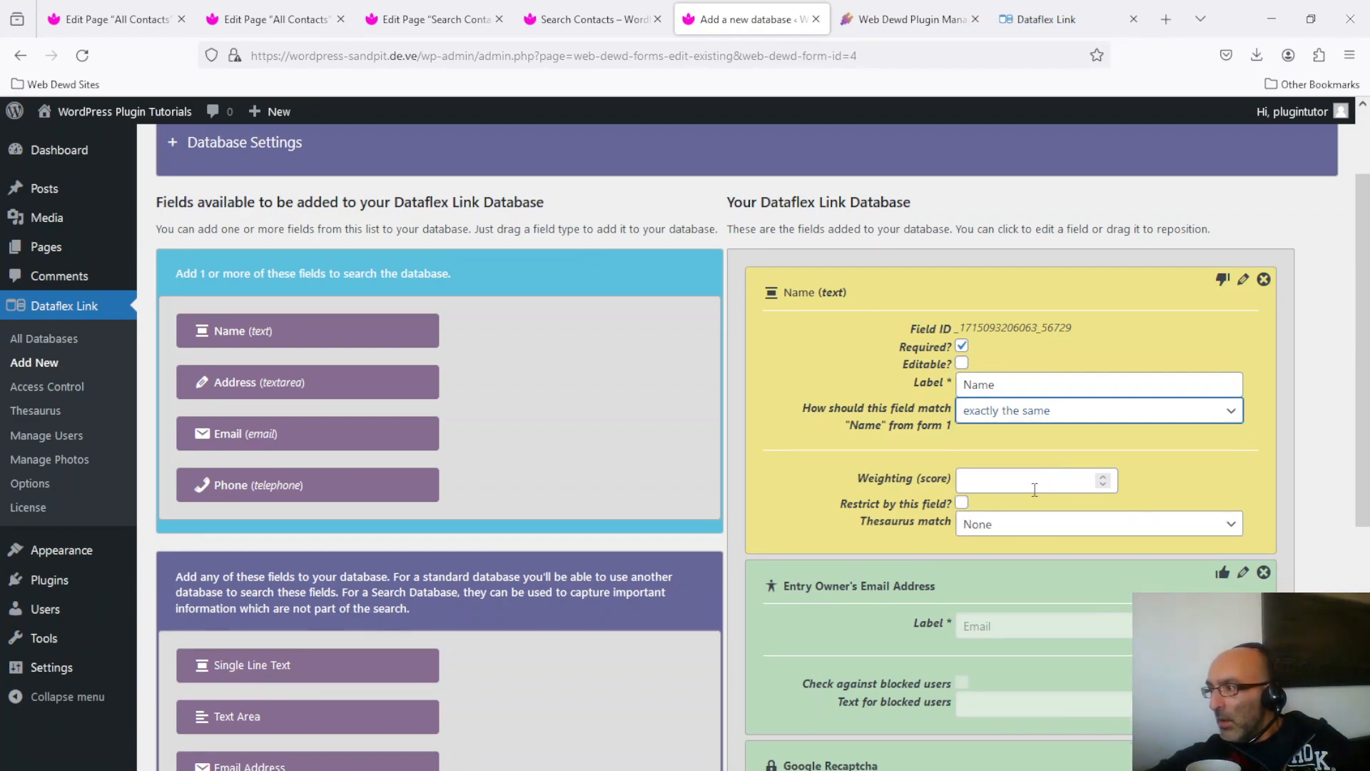
{"action": "left_click", "coordinate": [1050, 491]}
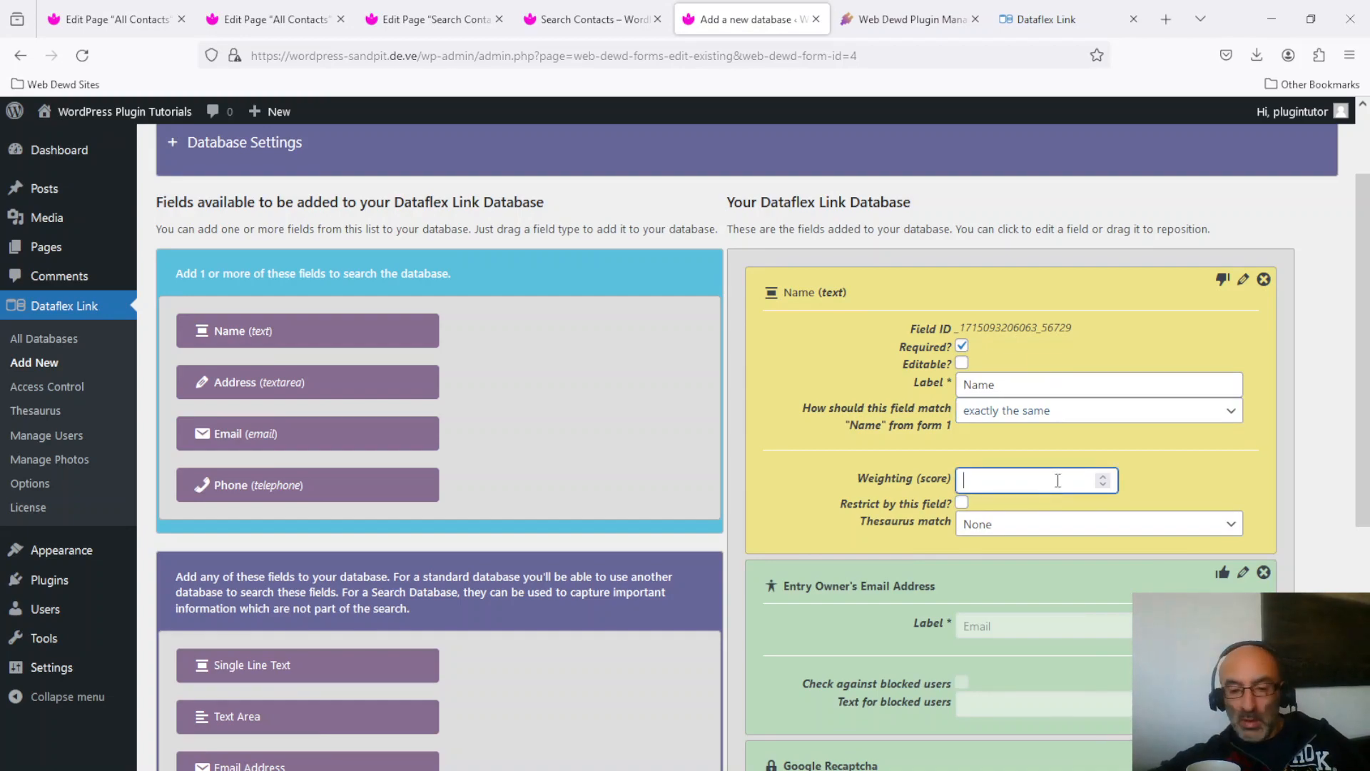
{"action": "type", "text": "0"}
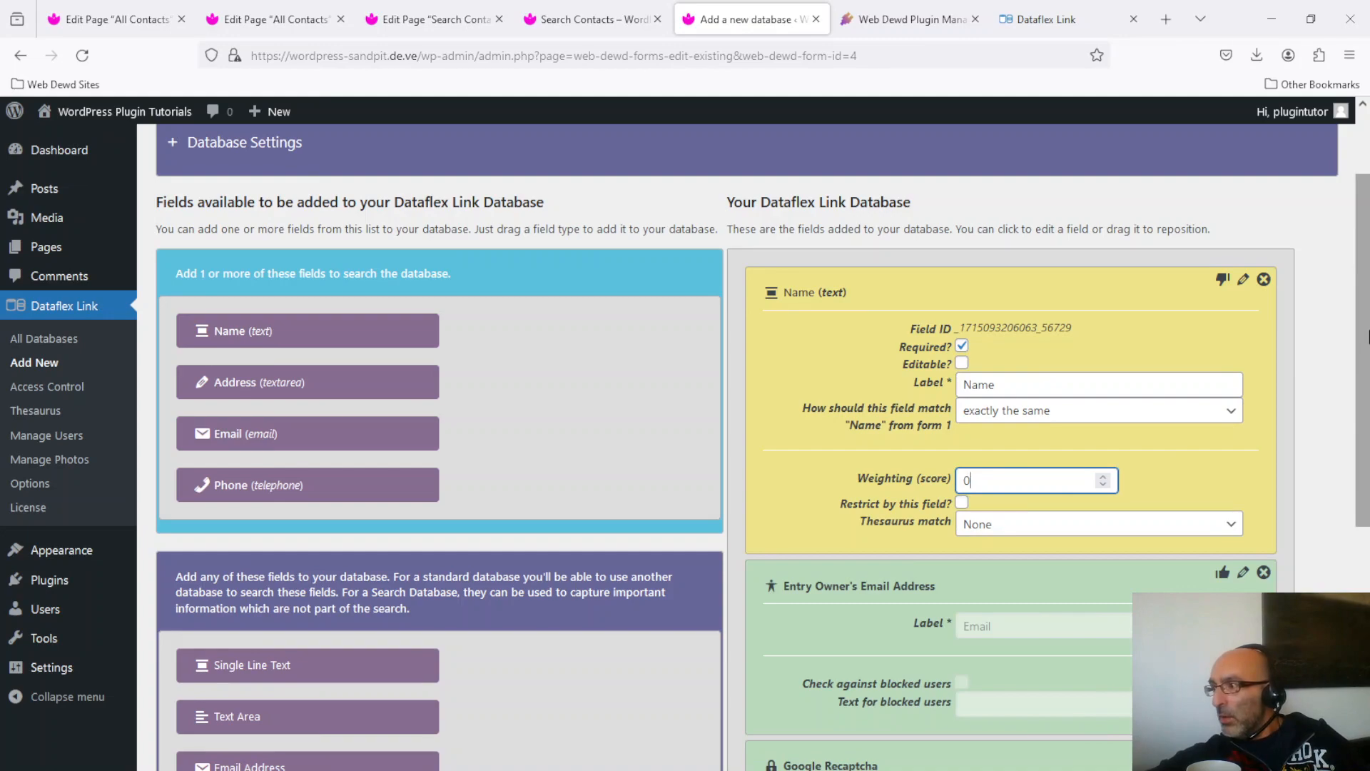
Save the Name field and return to the live Search Contacts page.
{"action": "scroll", "coordinate": [833, 346], "scroll_direction": "down", "scroll_amount": 3}
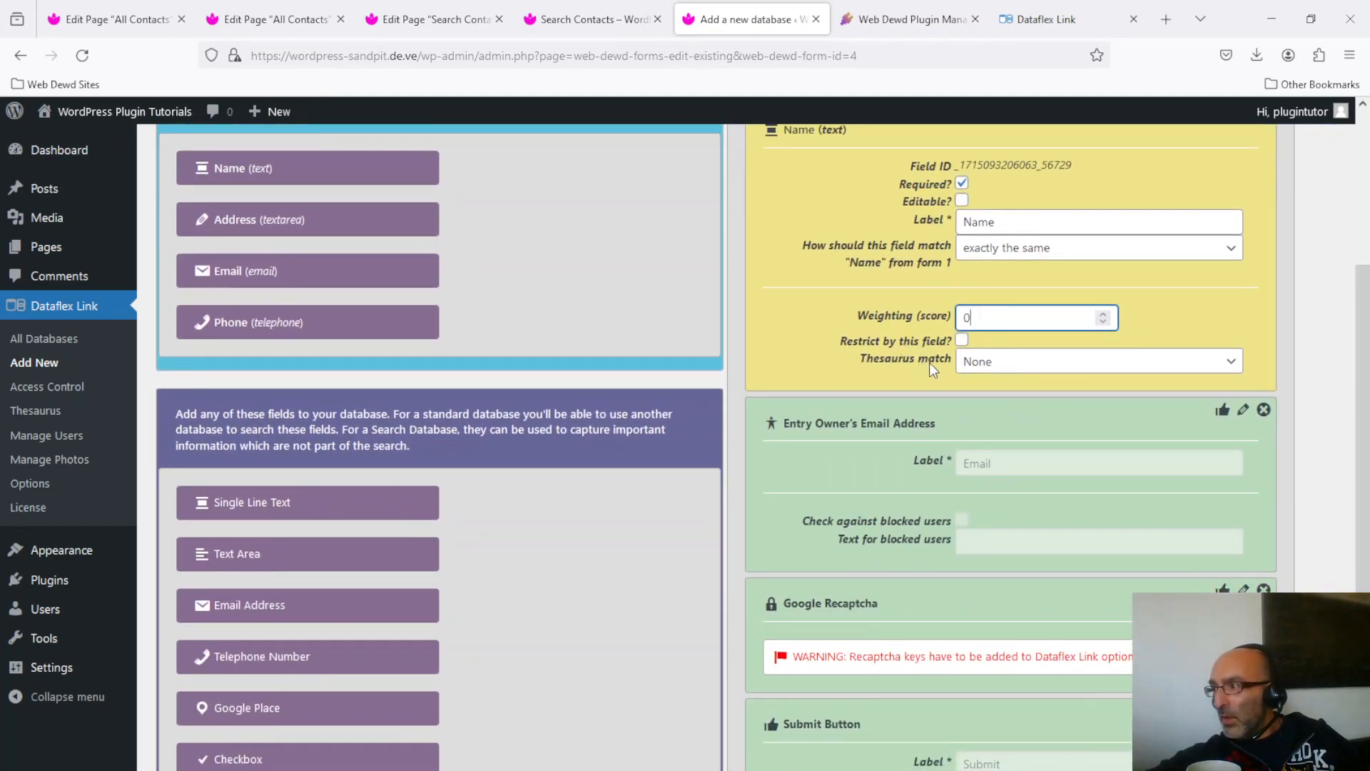
{"action": "left_click_drag", "start_coordinate": [1366, 403], "coordinate": [1364, 309]}
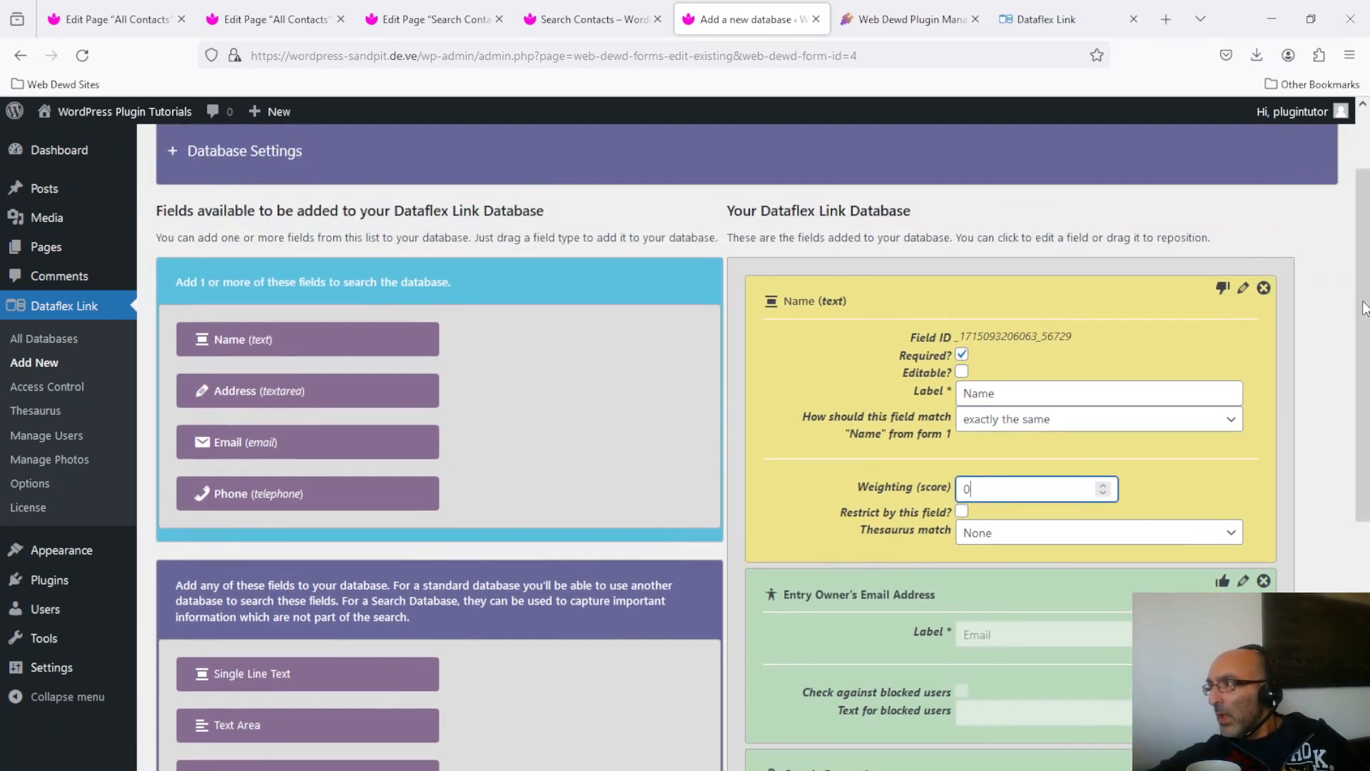
{"action": "left_click", "coordinate": [1223, 292]}
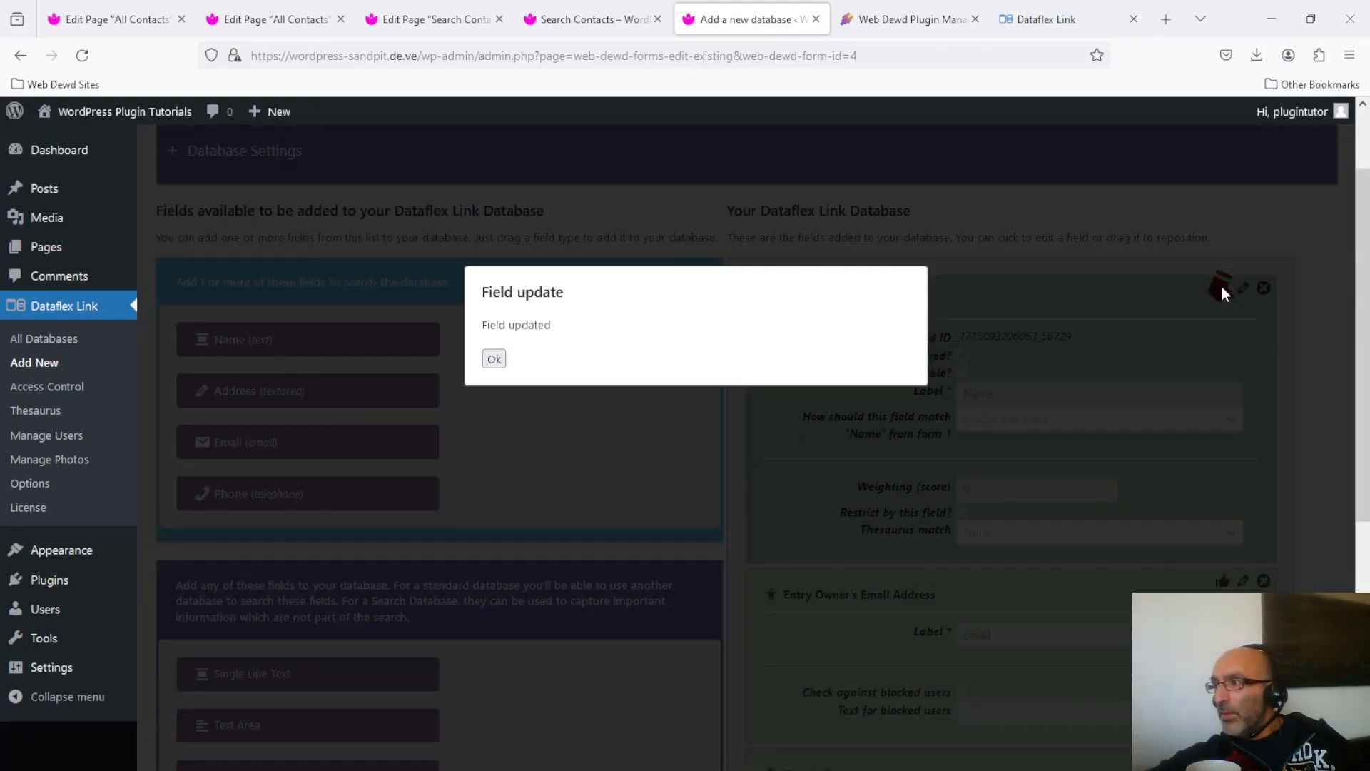
{"action": "left_click", "coordinate": [494, 358]}
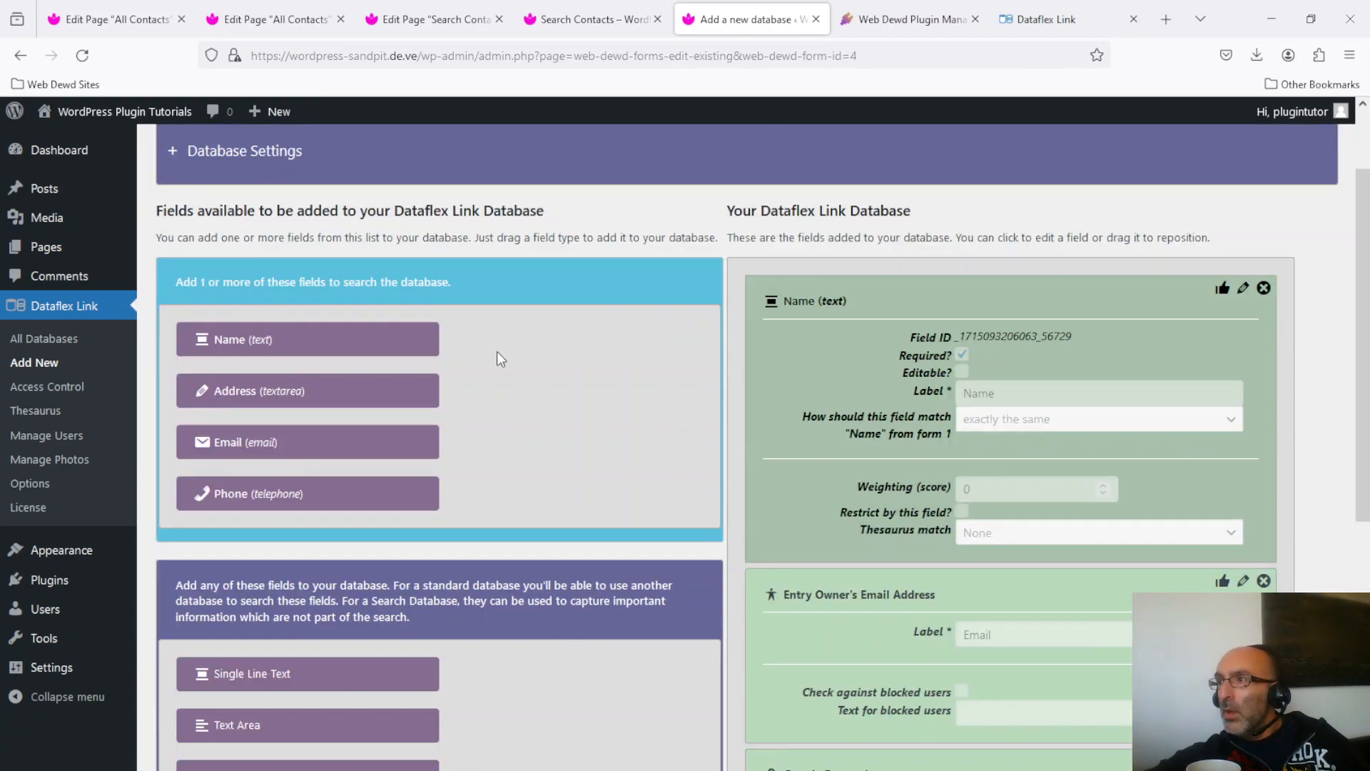
{"action": "left_click", "coordinate": [585, 4]}
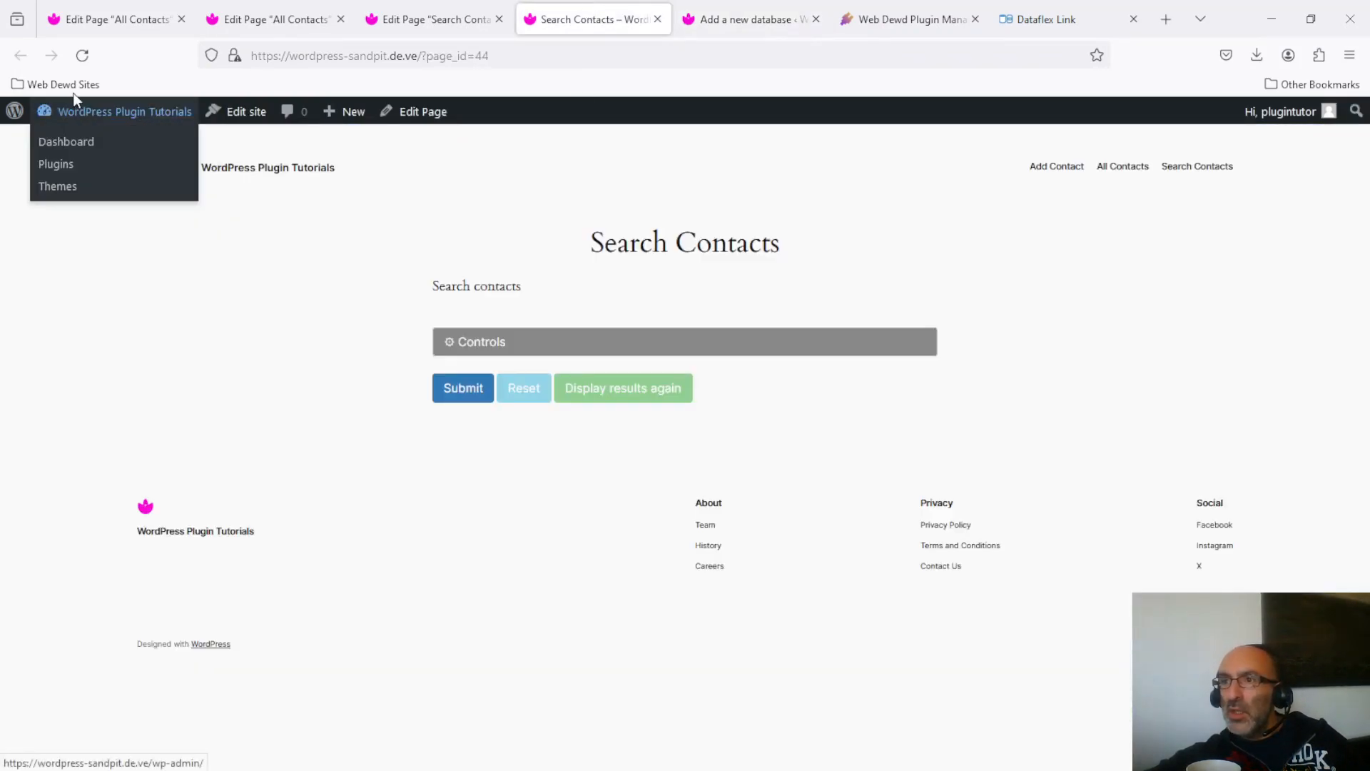
Reload the Search Contacts page and search for the name 'john'.
{"action": "left_click", "coordinate": [81, 57]}
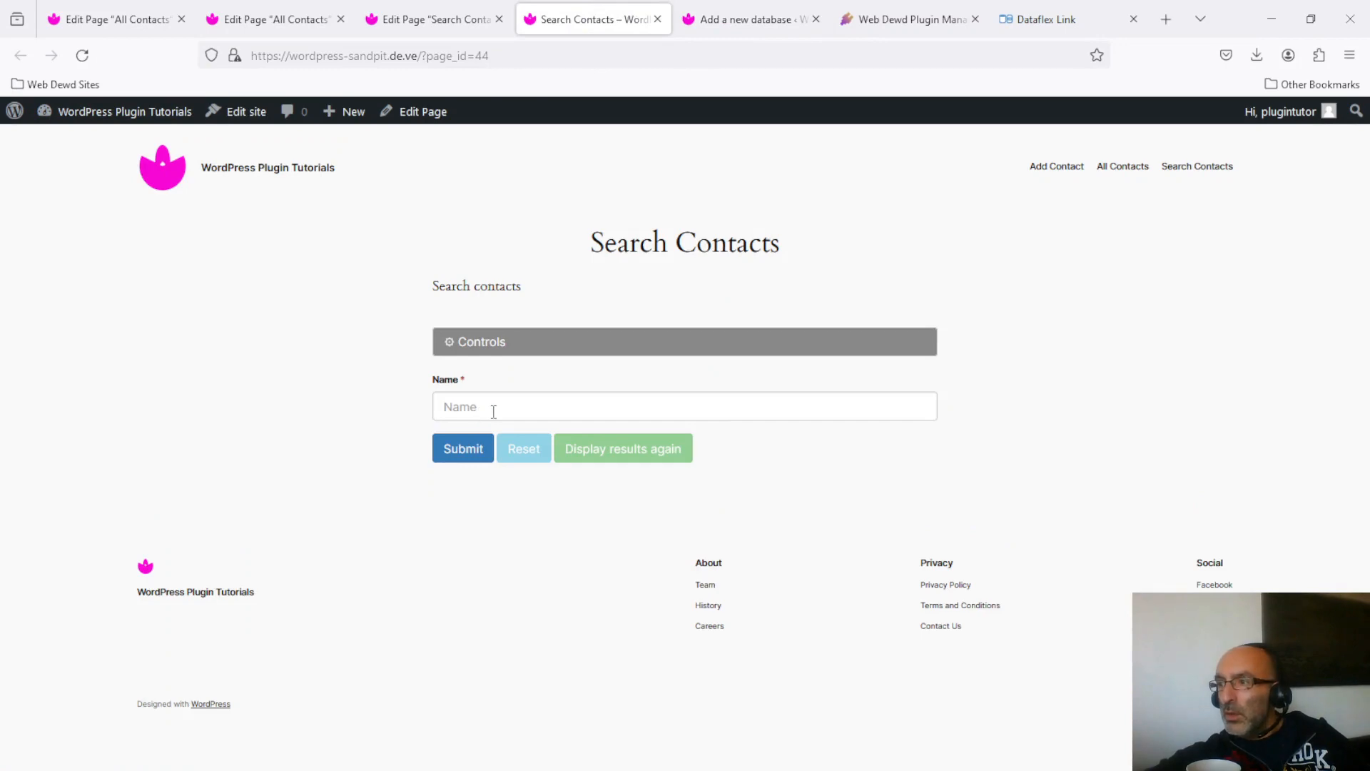
{"action": "left_click", "coordinate": [494, 412]}
{"action": "type", "text": "john"}
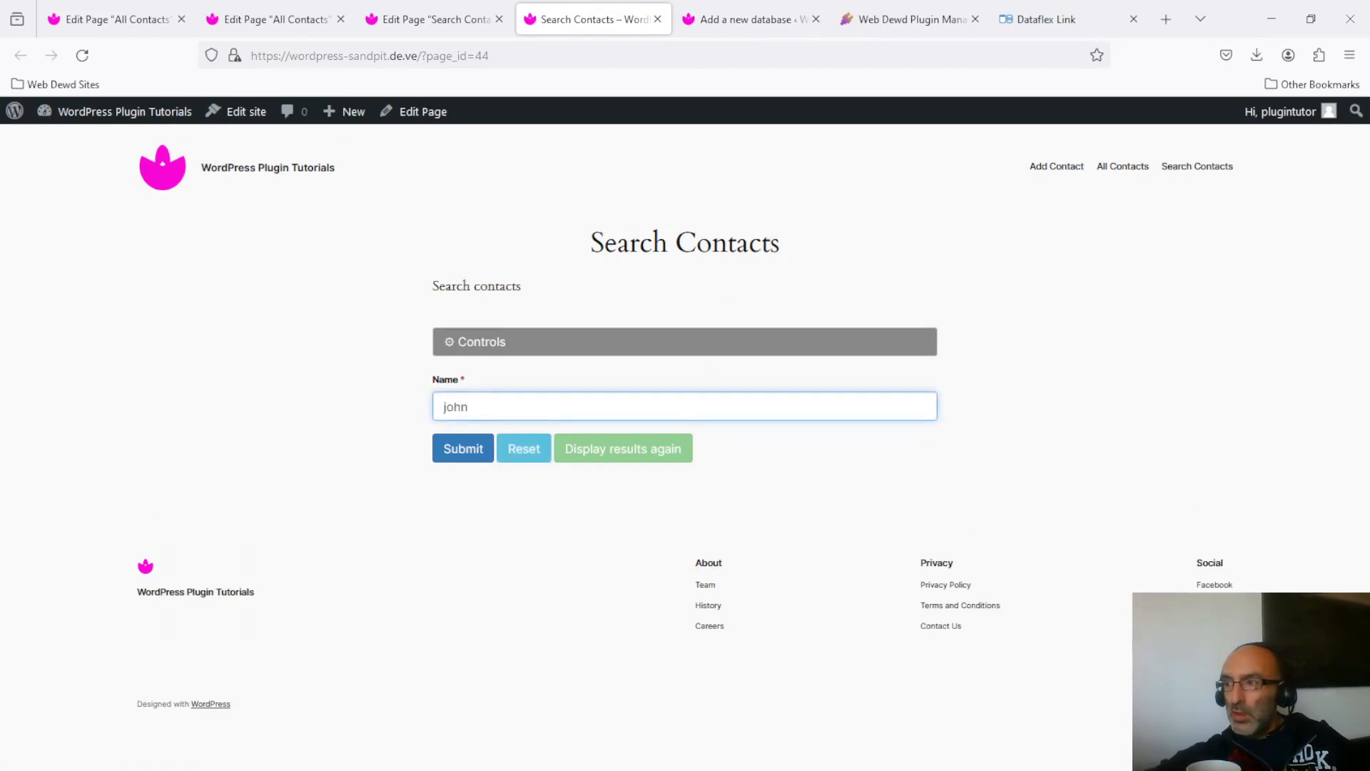
{"action": "left_click", "coordinate": [461, 448]}
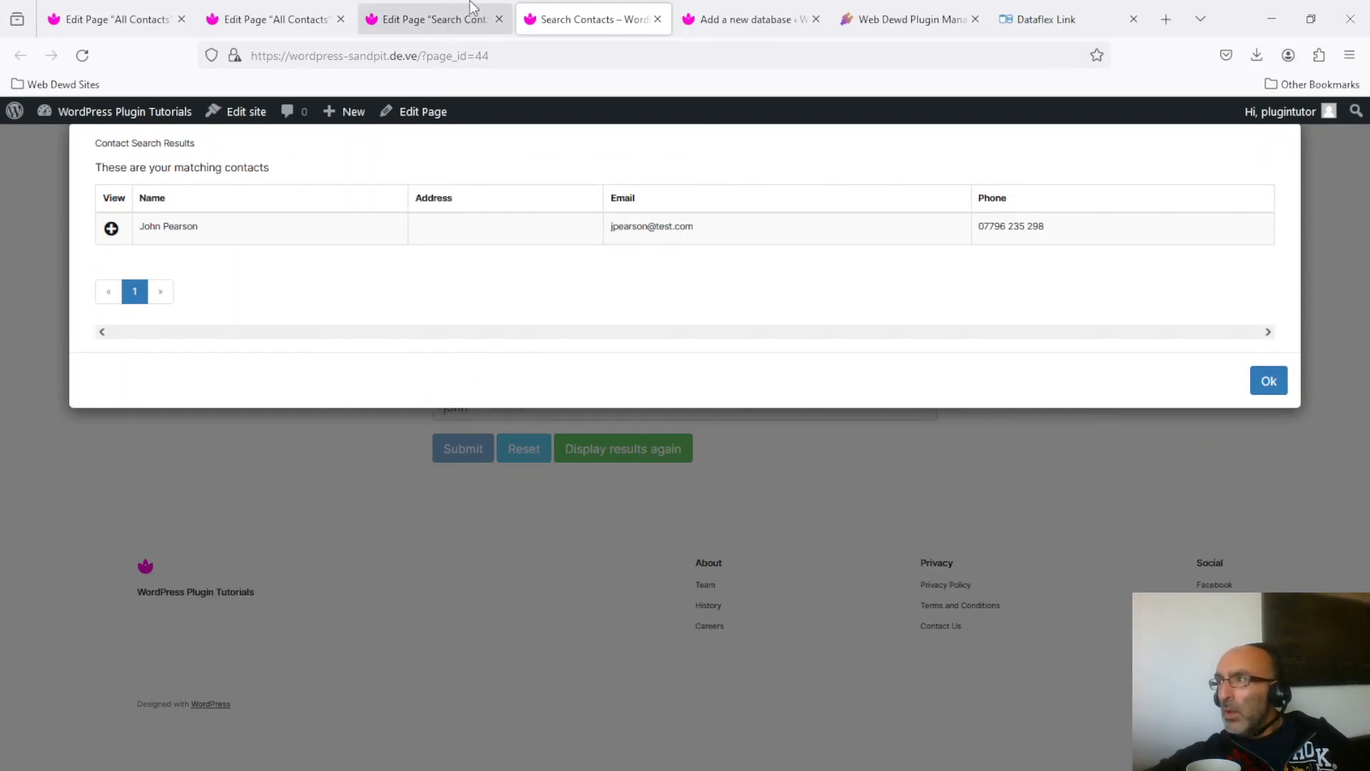
Go back to the Dataflex Link editor and review the search's field settings.
{"action": "left_click", "coordinate": [766, 17]}
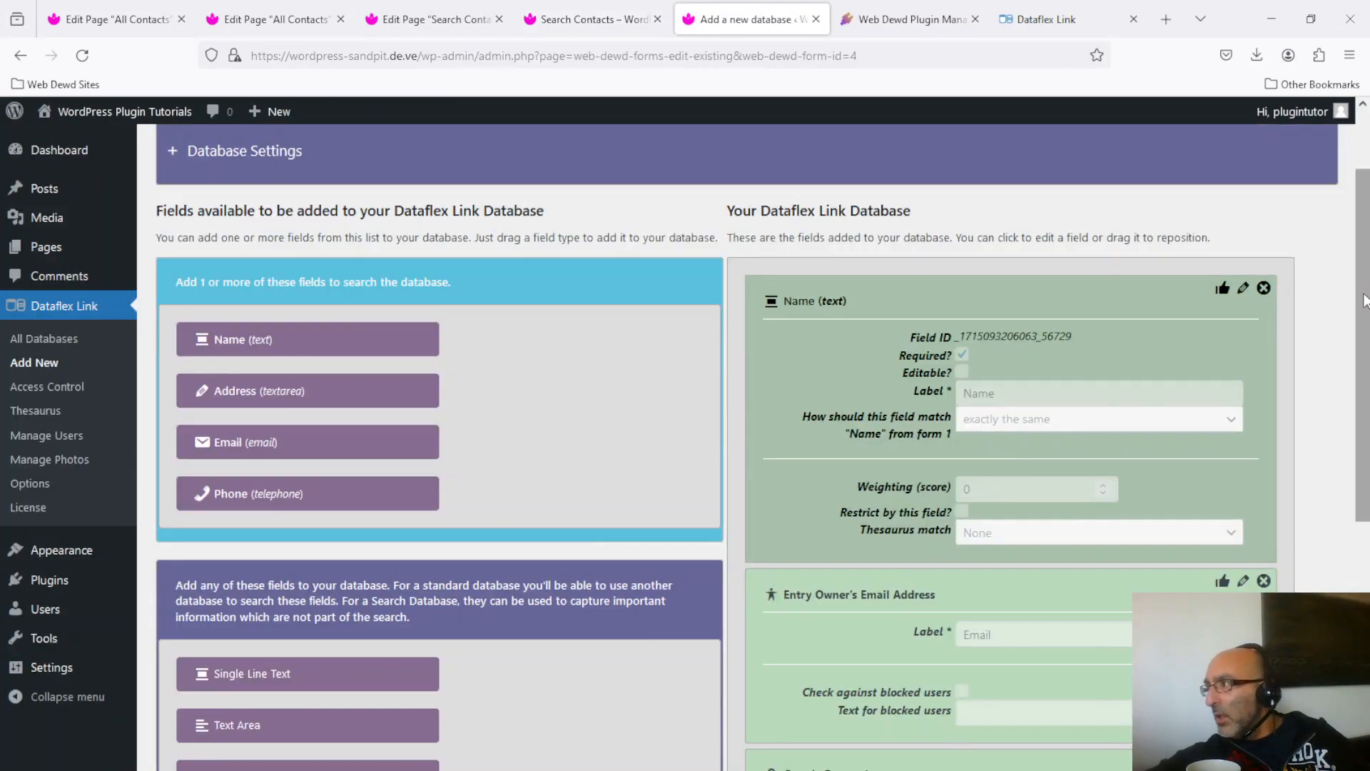
{"action": "left_click_drag", "start_coordinate": [1365, 297], "coordinate": [1365, 517]}
{"action": "scroll", "coordinate": [917, 337], "scroll_direction": "up", "scroll_amount": 1}
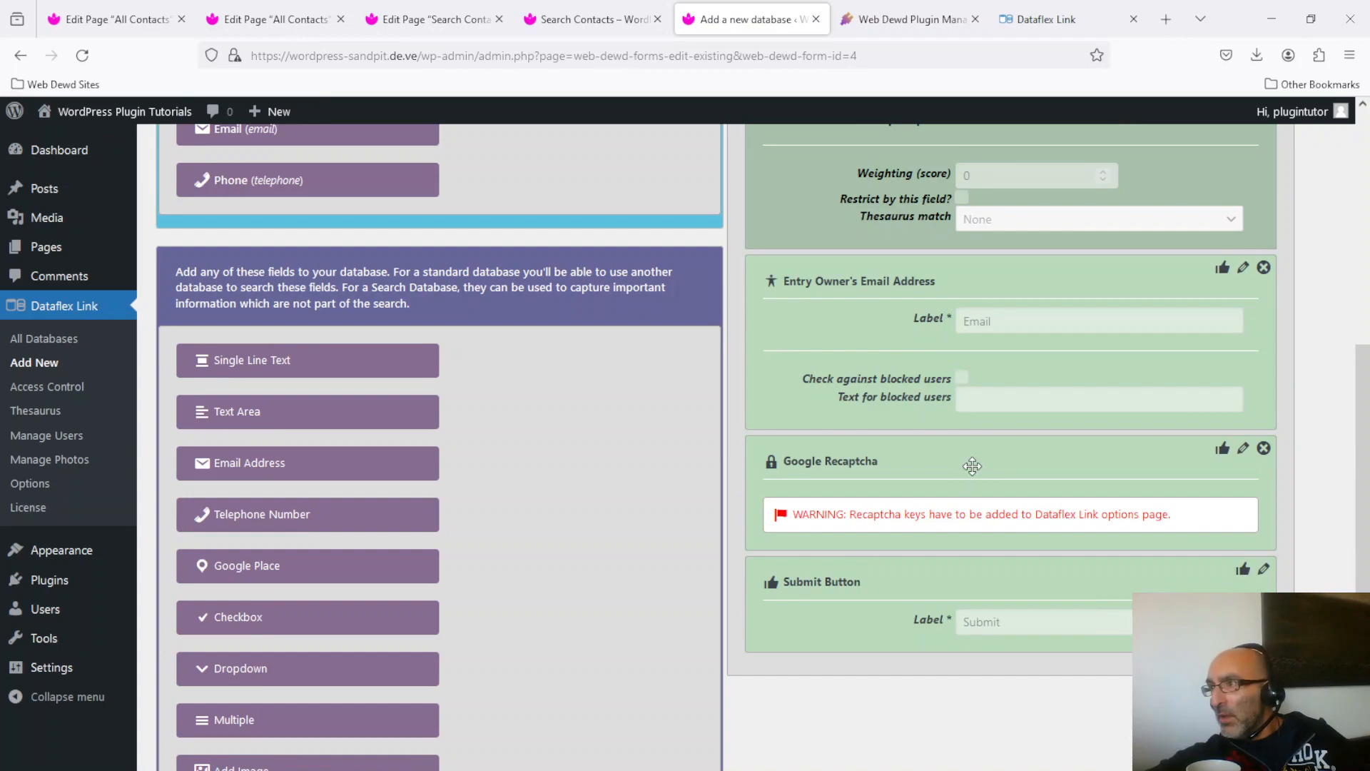
Back on Search Contacts, close the results and expand Controls to show connection status and Disconnect.
{"action": "left_click", "coordinate": [592, 10]}
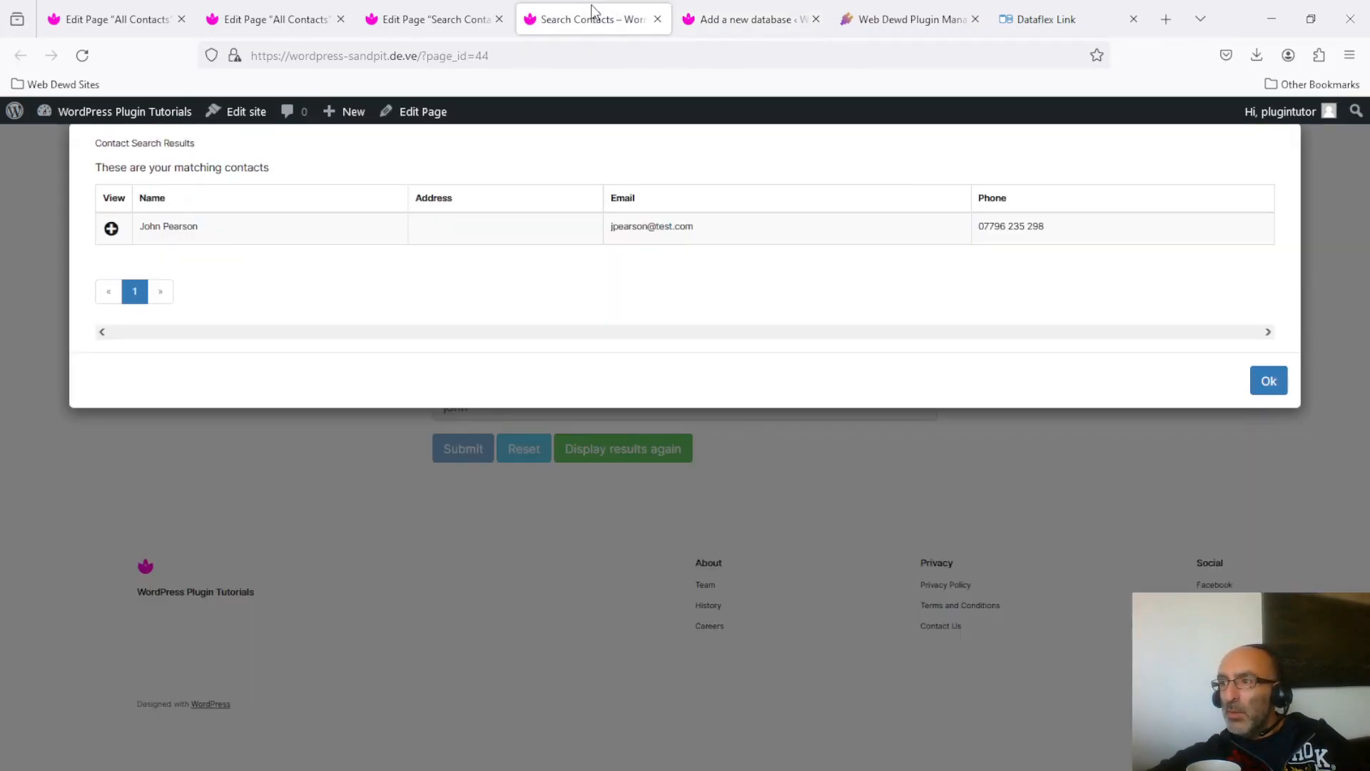
{"action": "left_click", "coordinate": [1274, 386]}
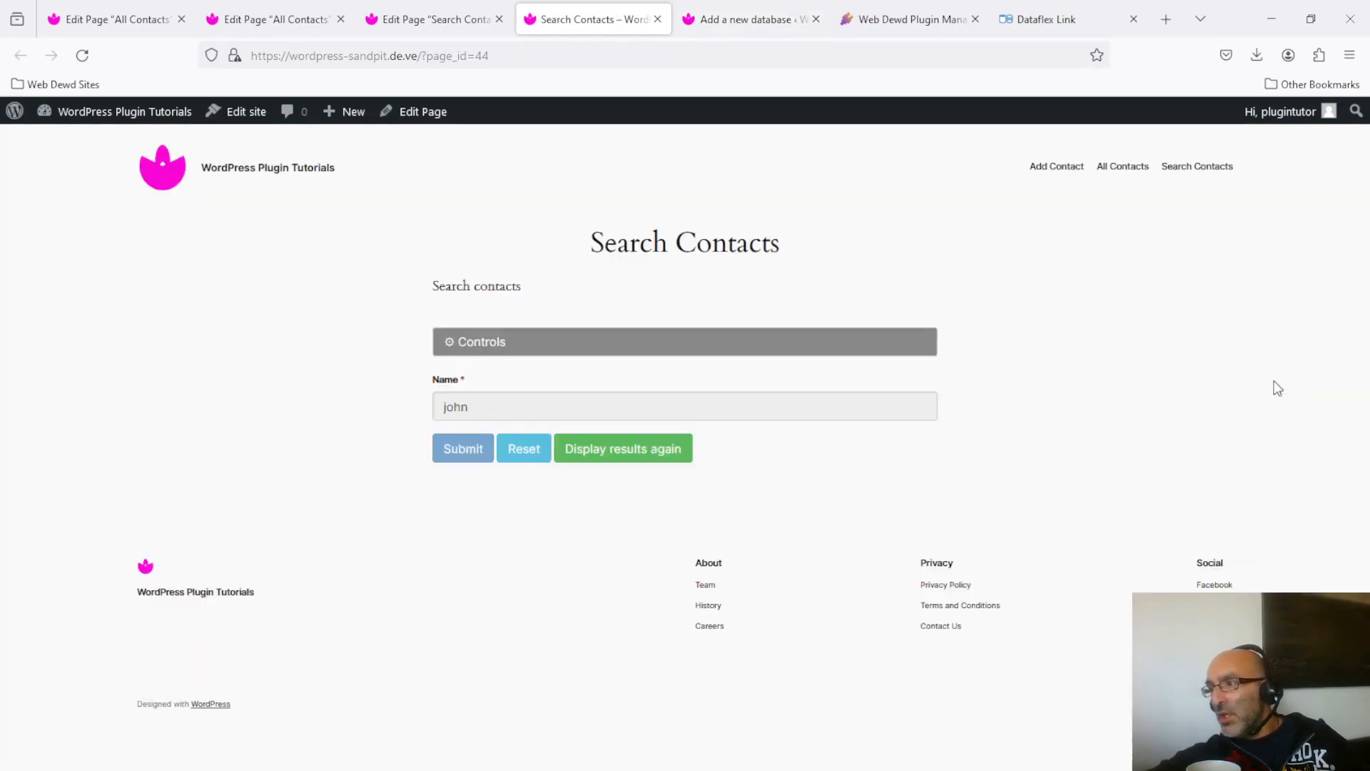
{"action": "left_click", "coordinate": [496, 345]}
{"action": "left_click", "coordinate": [548, 343]}
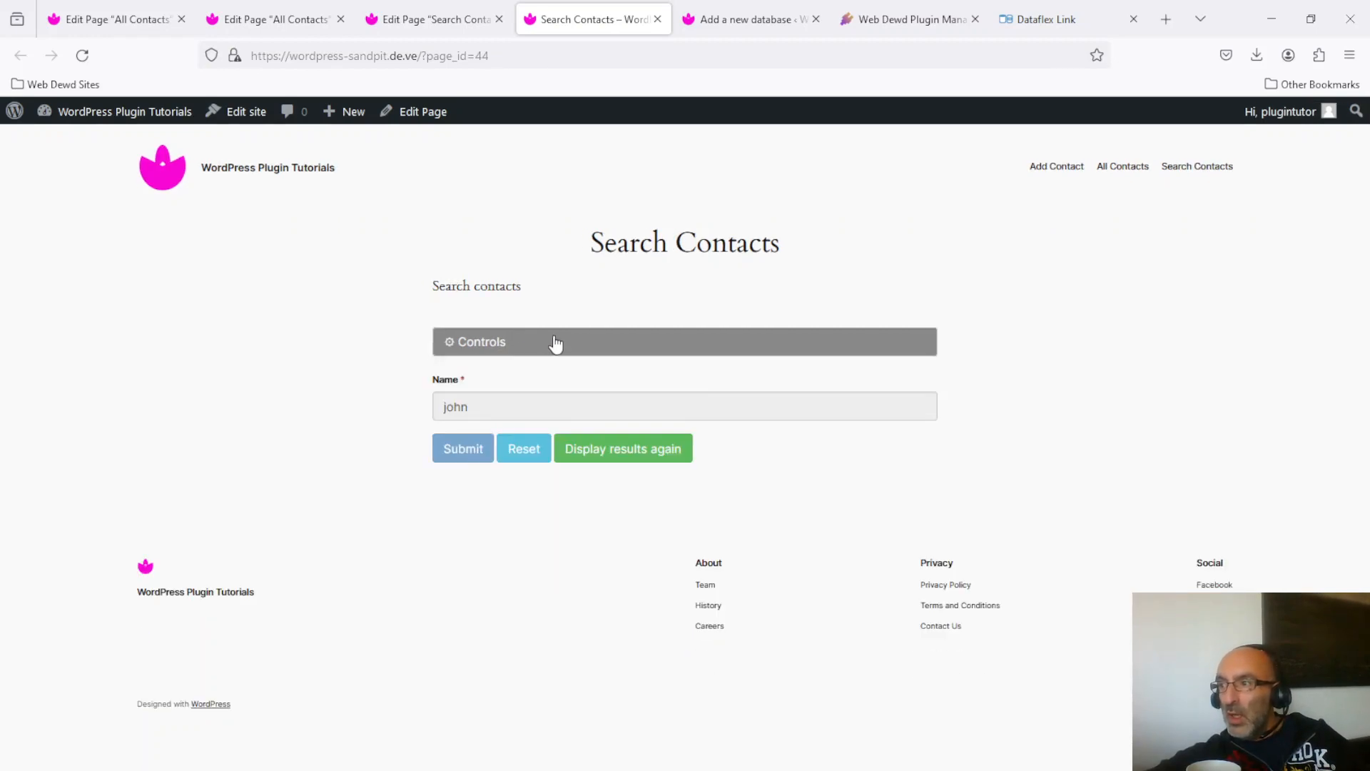
{"action": "left_click", "coordinate": [555, 341]}
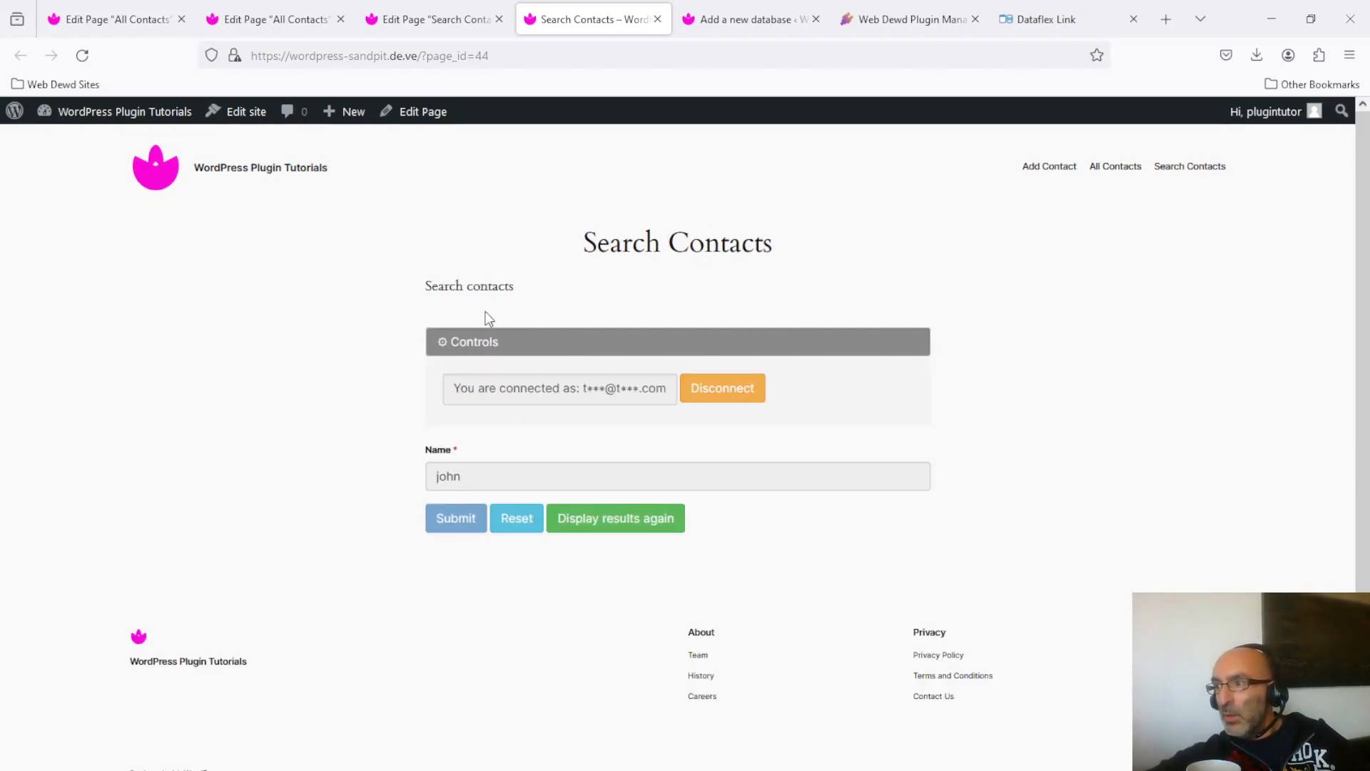
{"action": "left_click", "coordinate": [517, 343]}
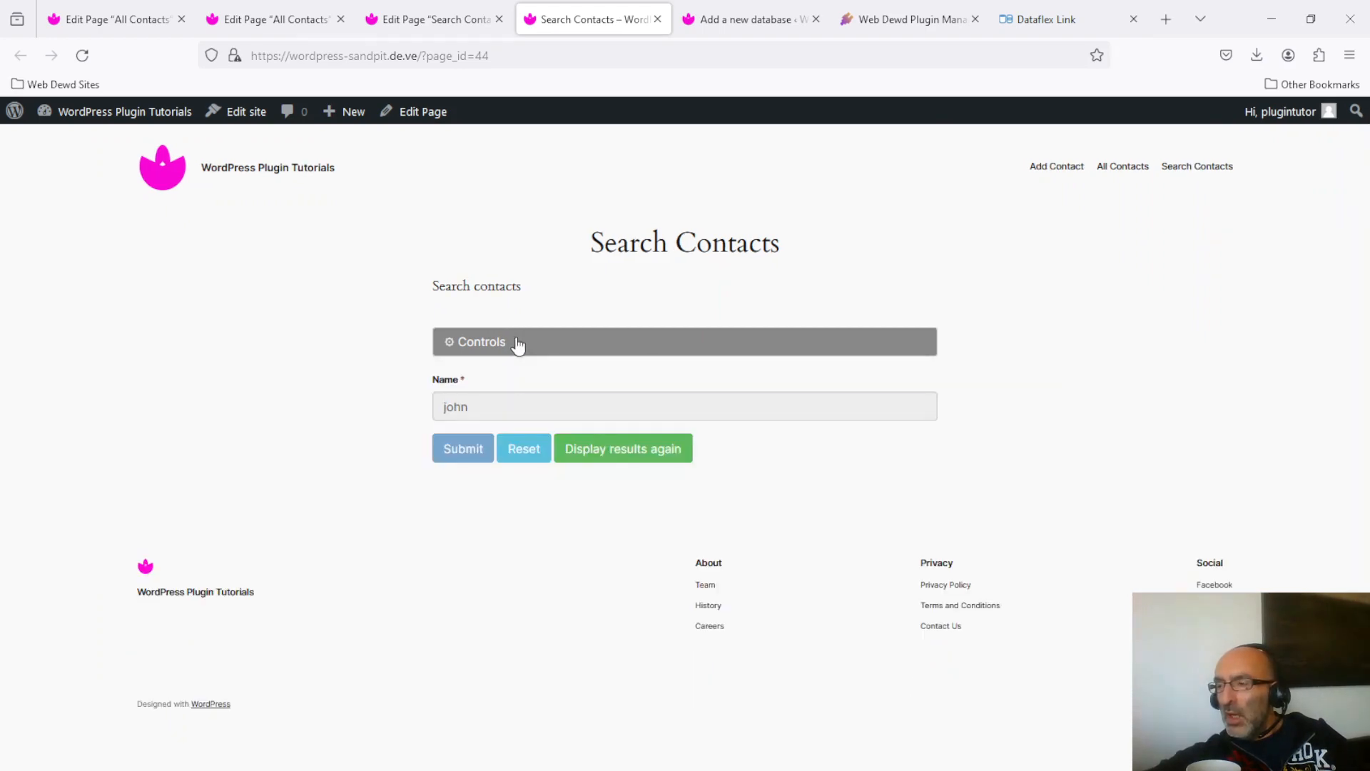
{"action": "left_click", "coordinate": [519, 344]}
{"action": "left_click", "coordinate": [519, 344]}
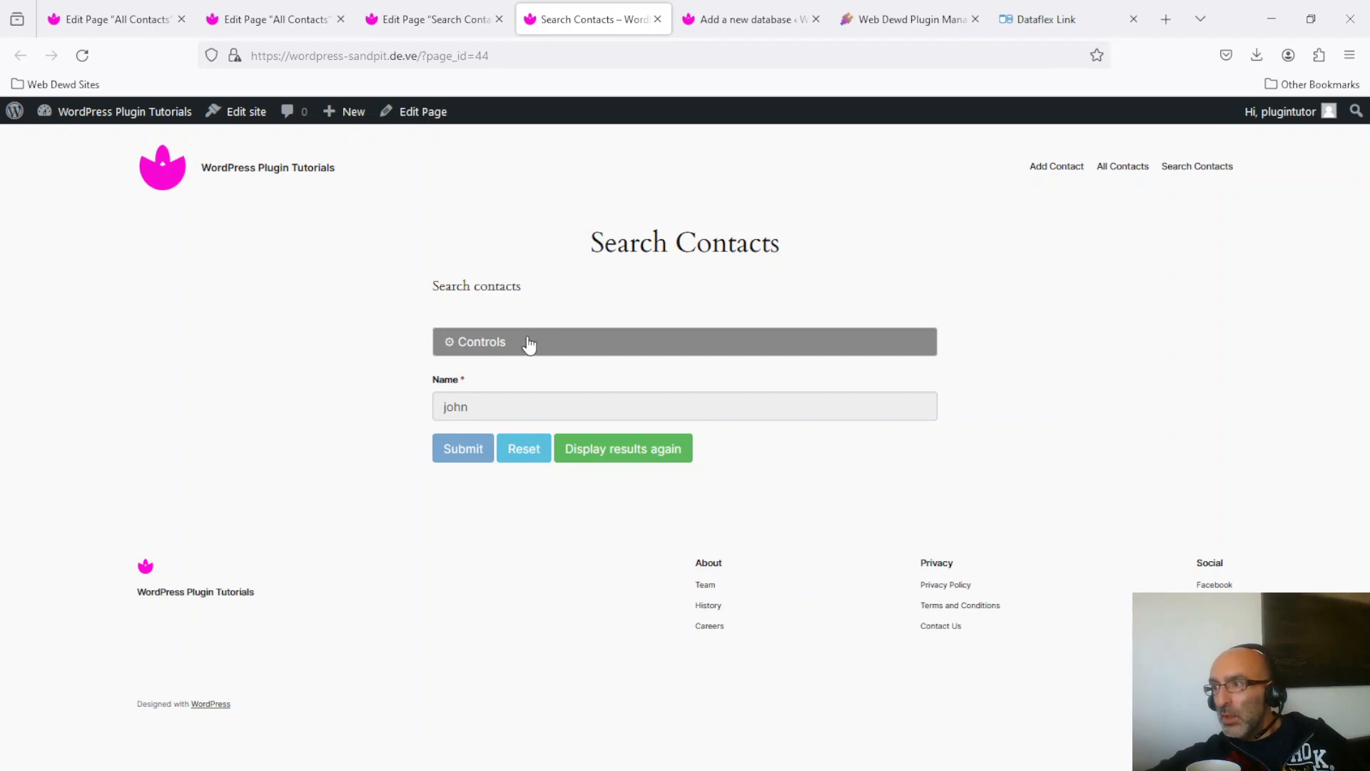
{"action": "left_click", "coordinate": [566, 345]}
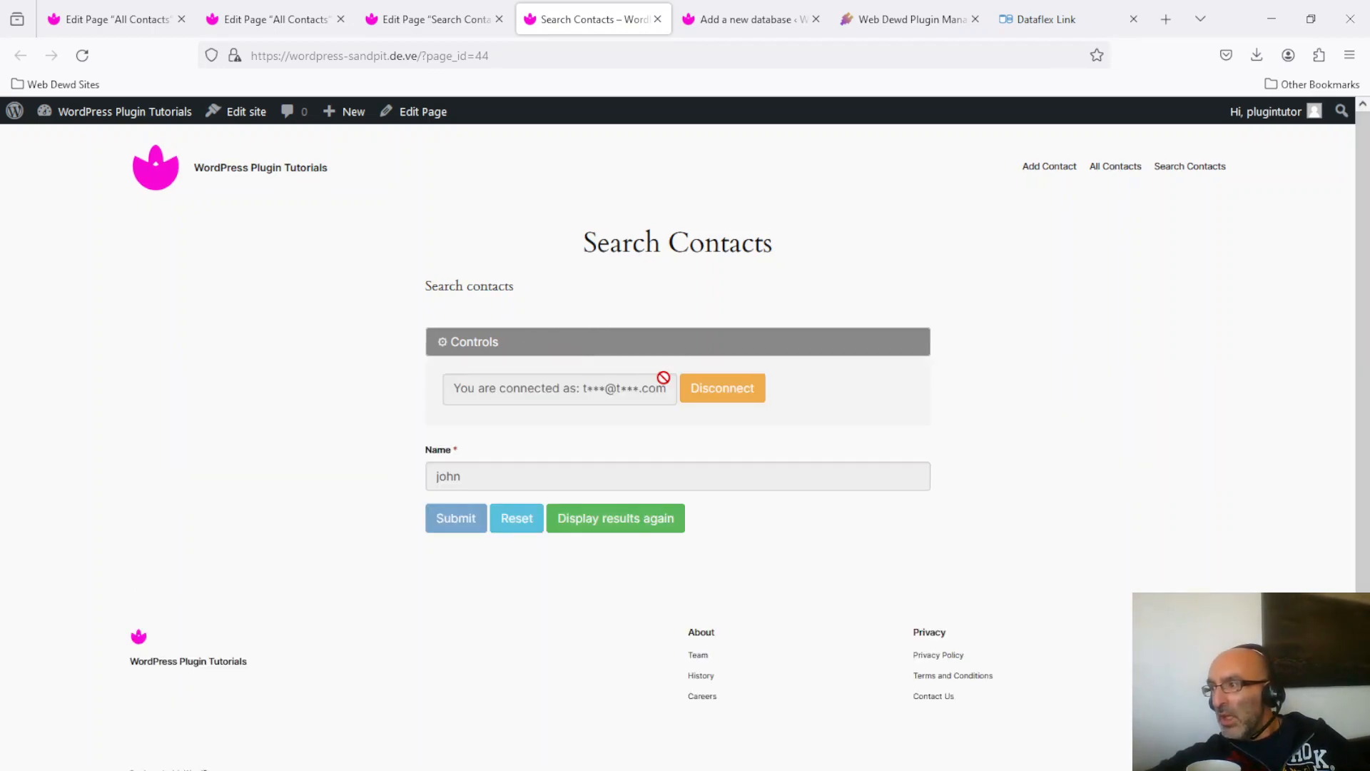
Disconnect the form's session with confirmation, then return to the Dataflex Link search editor.
{"action": "left_click", "coordinate": [733, 395]}
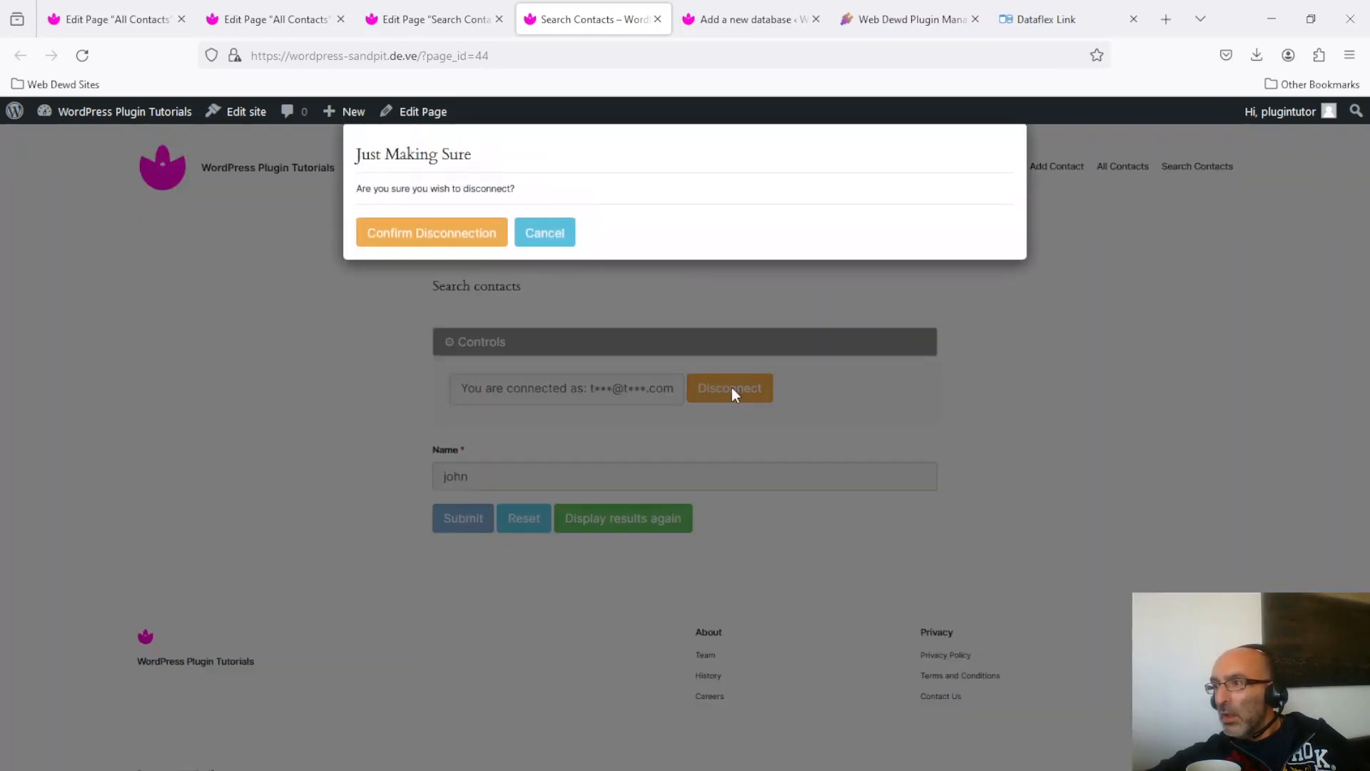
{"action": "left_click", "coordinate": [427, 242]}
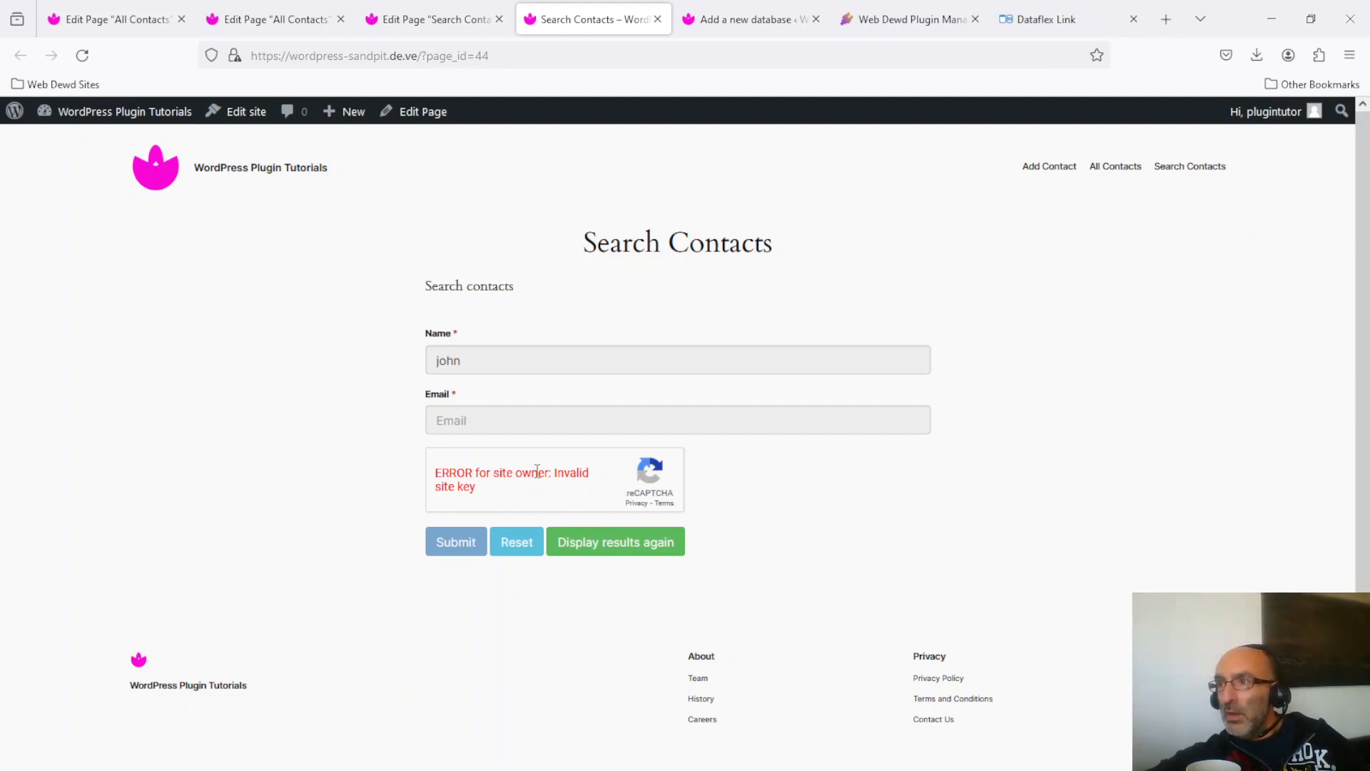
{"action": "left_click", "coordinate": [745, 20]}
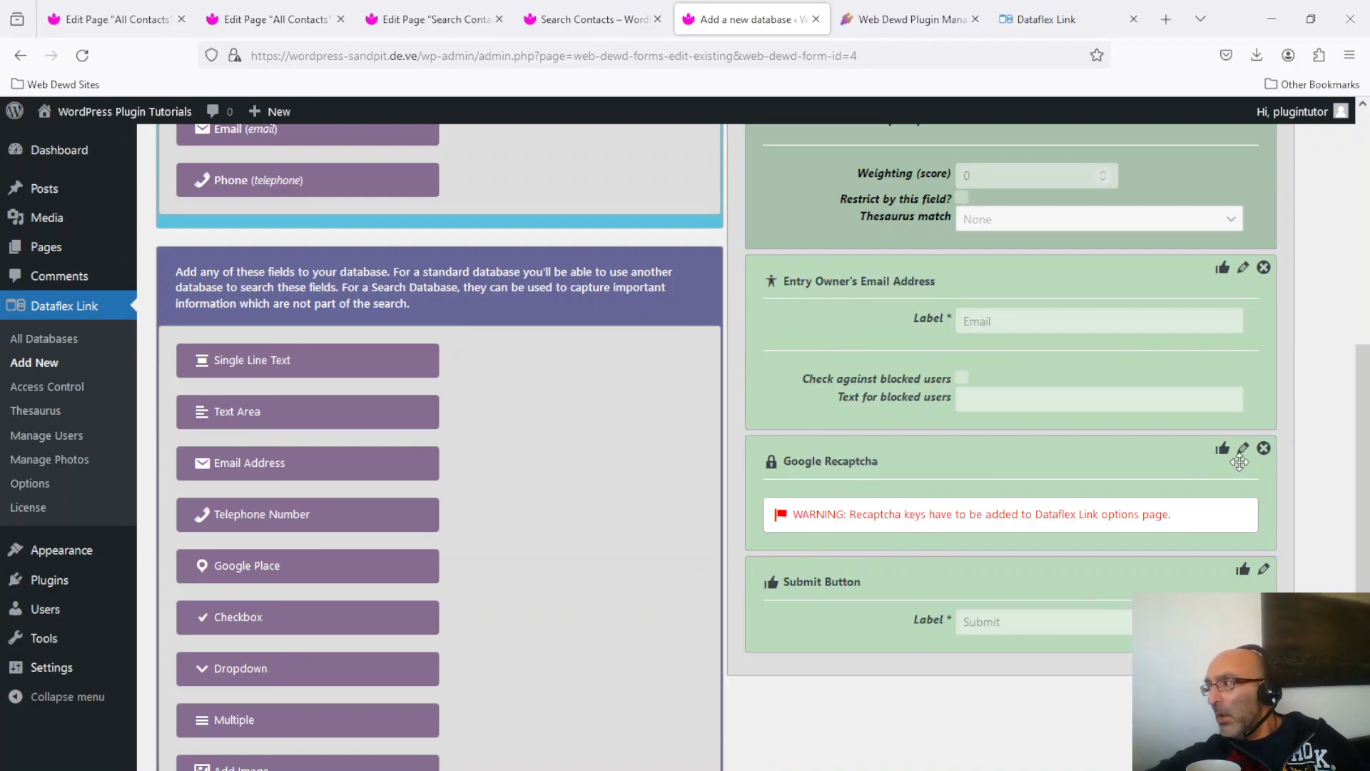
Remove the mandatory Google Recaptcha field and reload Search Contacts to verify only Name and Email remain.
{"action": "left_click", "coordinate": [1264, 448]}
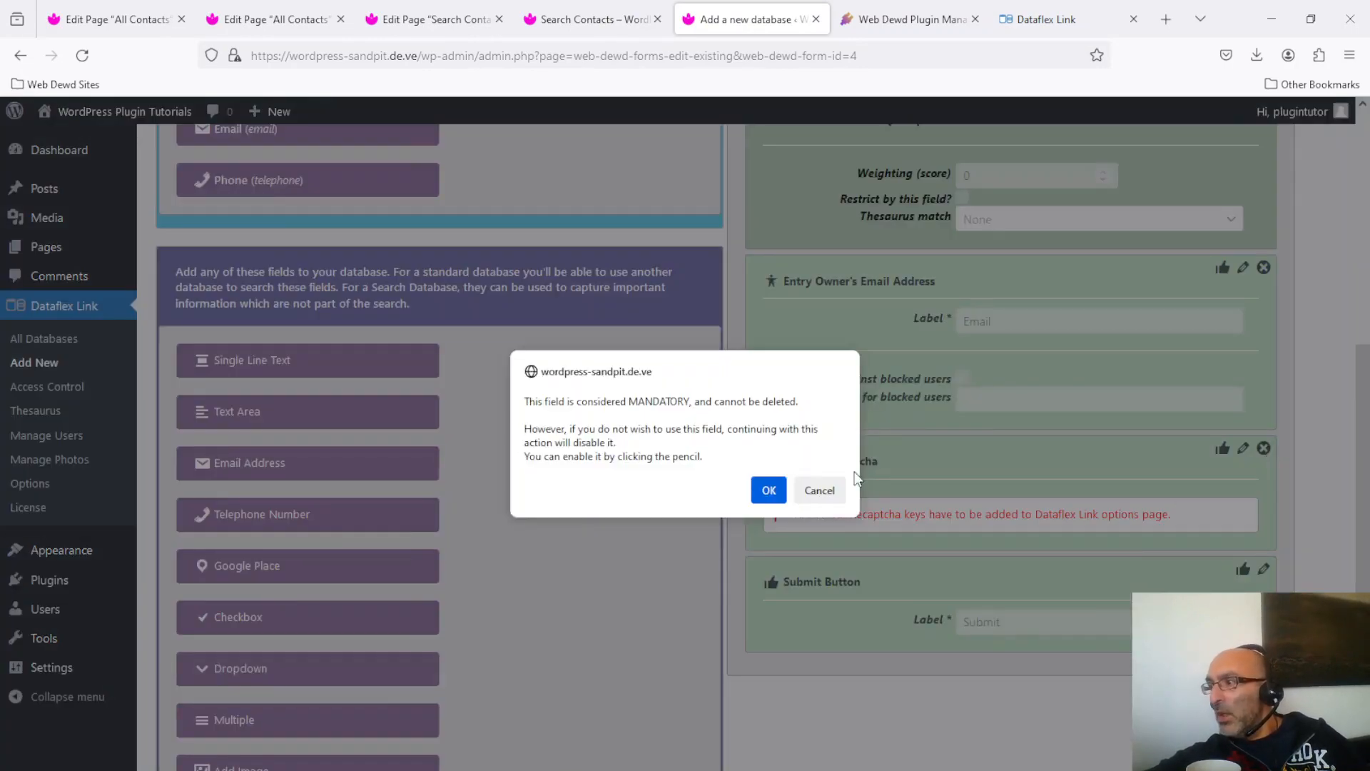
{"action": "left_click", "coordinate": [766, 492]}
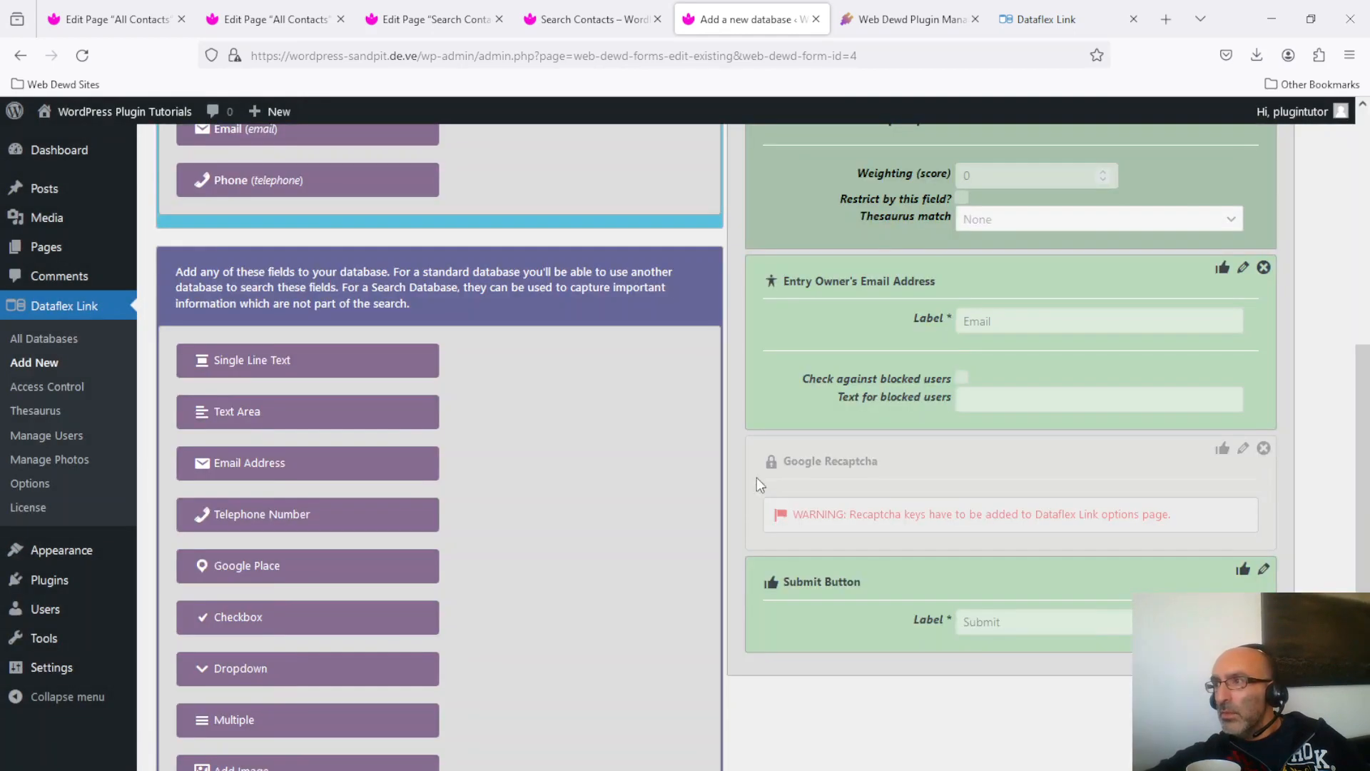
{"action": "left_click", "coordinate": [587, 16]}
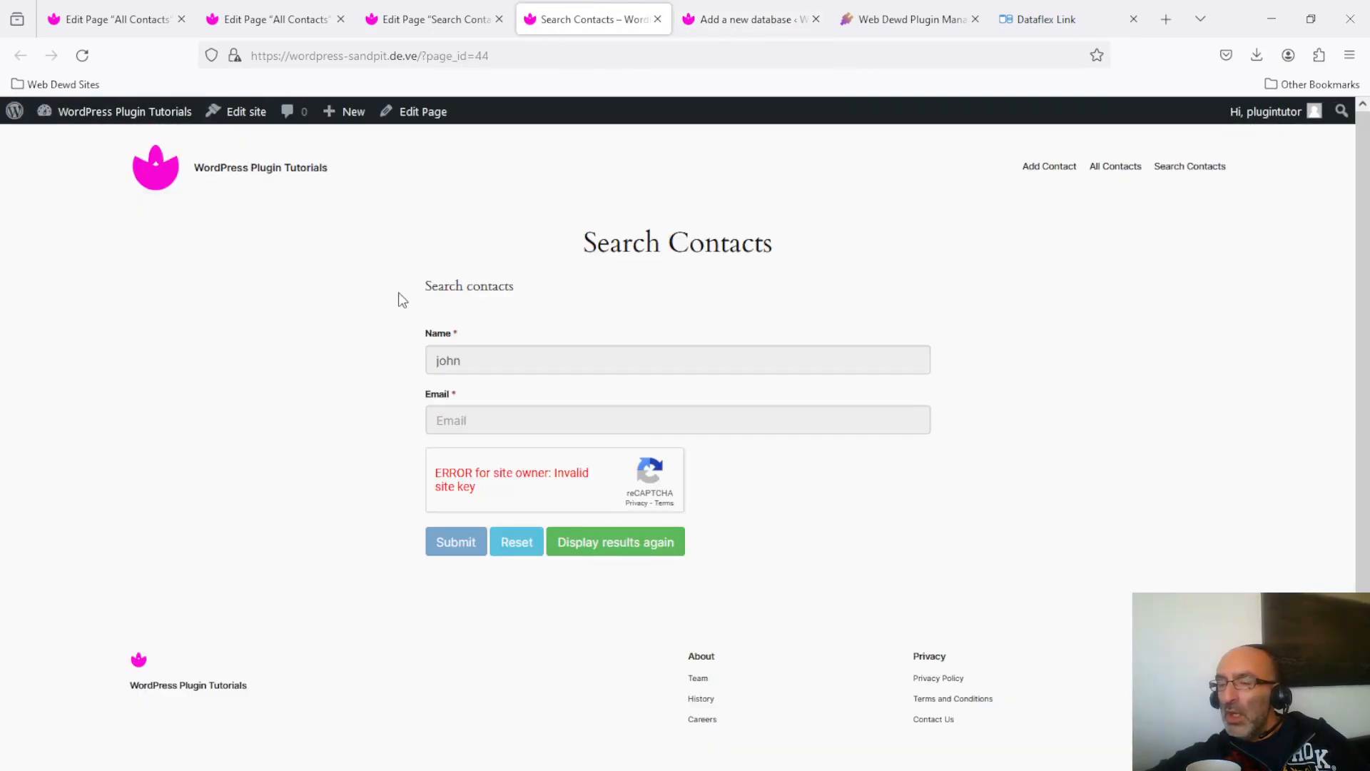
{"action": "left_click", "coordinate": [88, 57]}
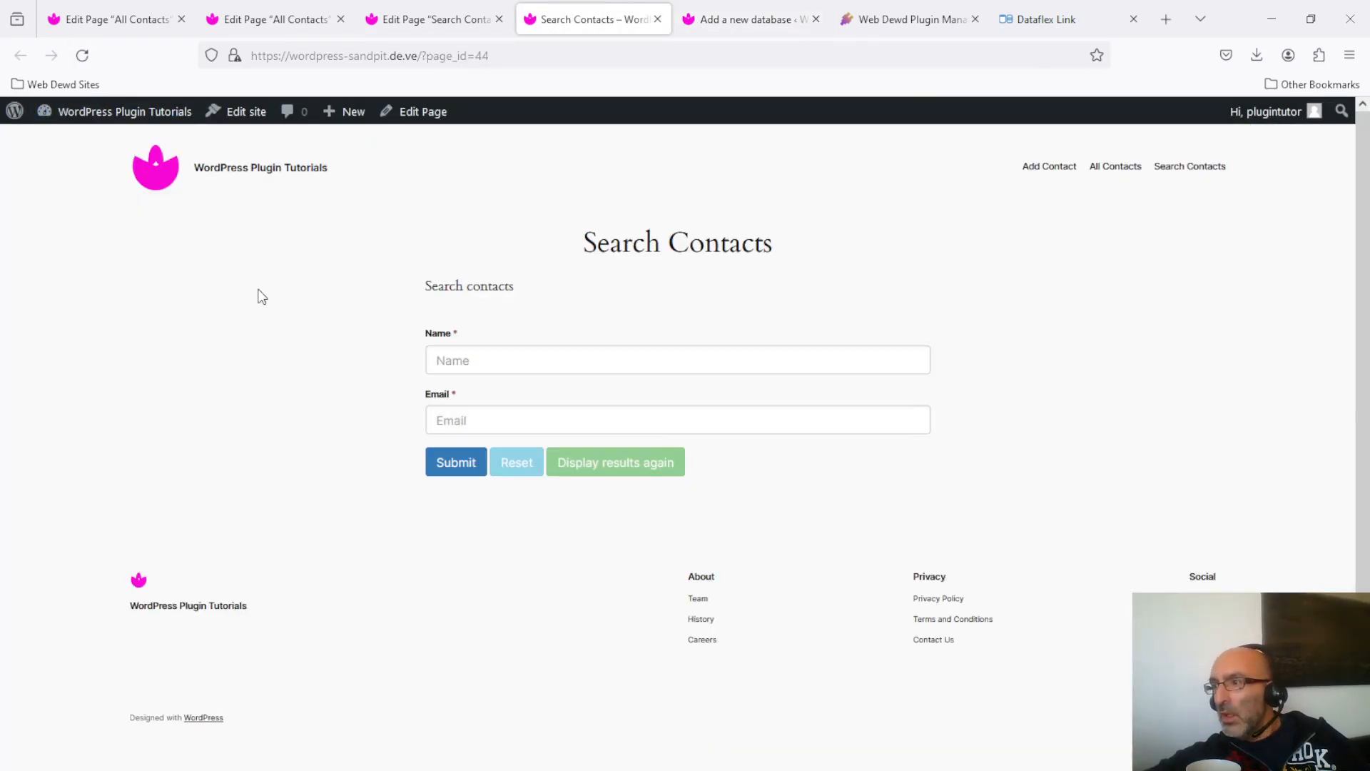
{"action": "left_click", "coordinate": [464, 360]}
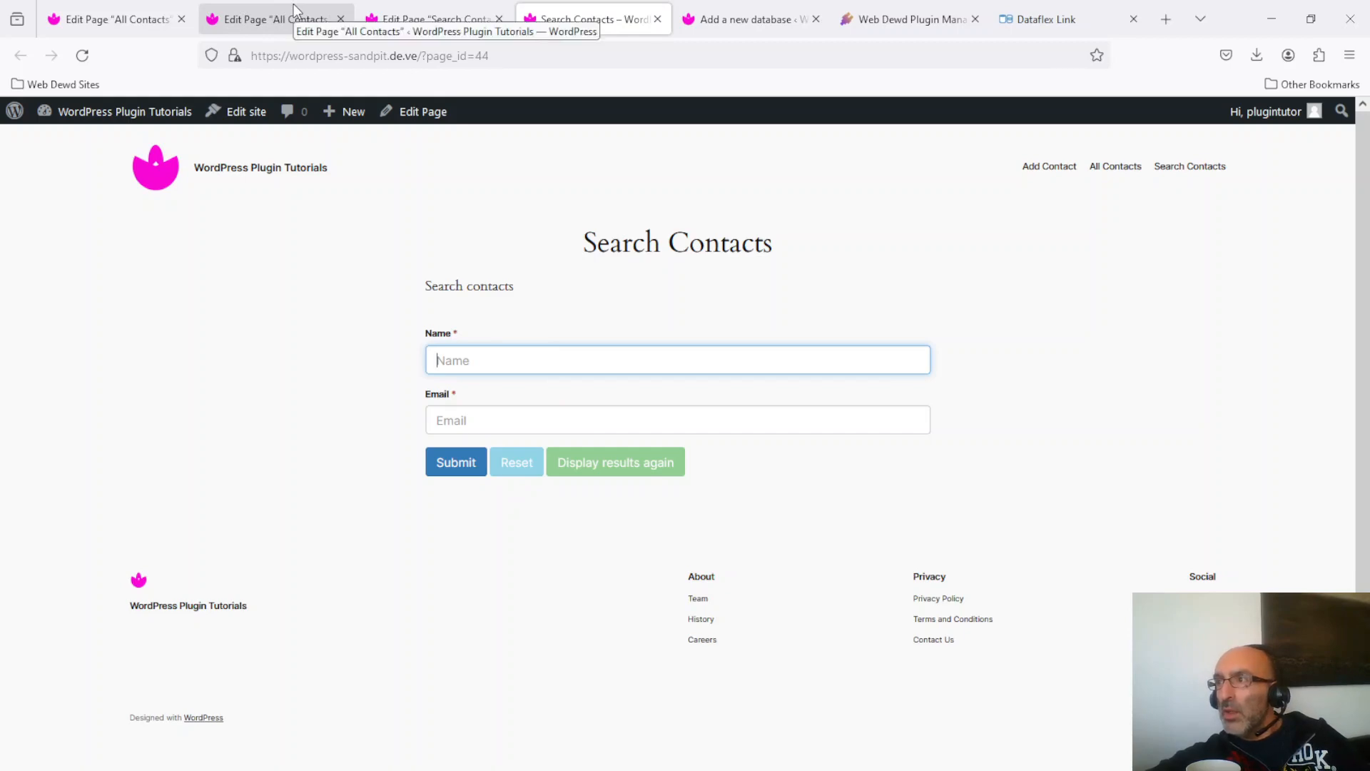
{"action": "left_click", "coordinate": [748, 17]}
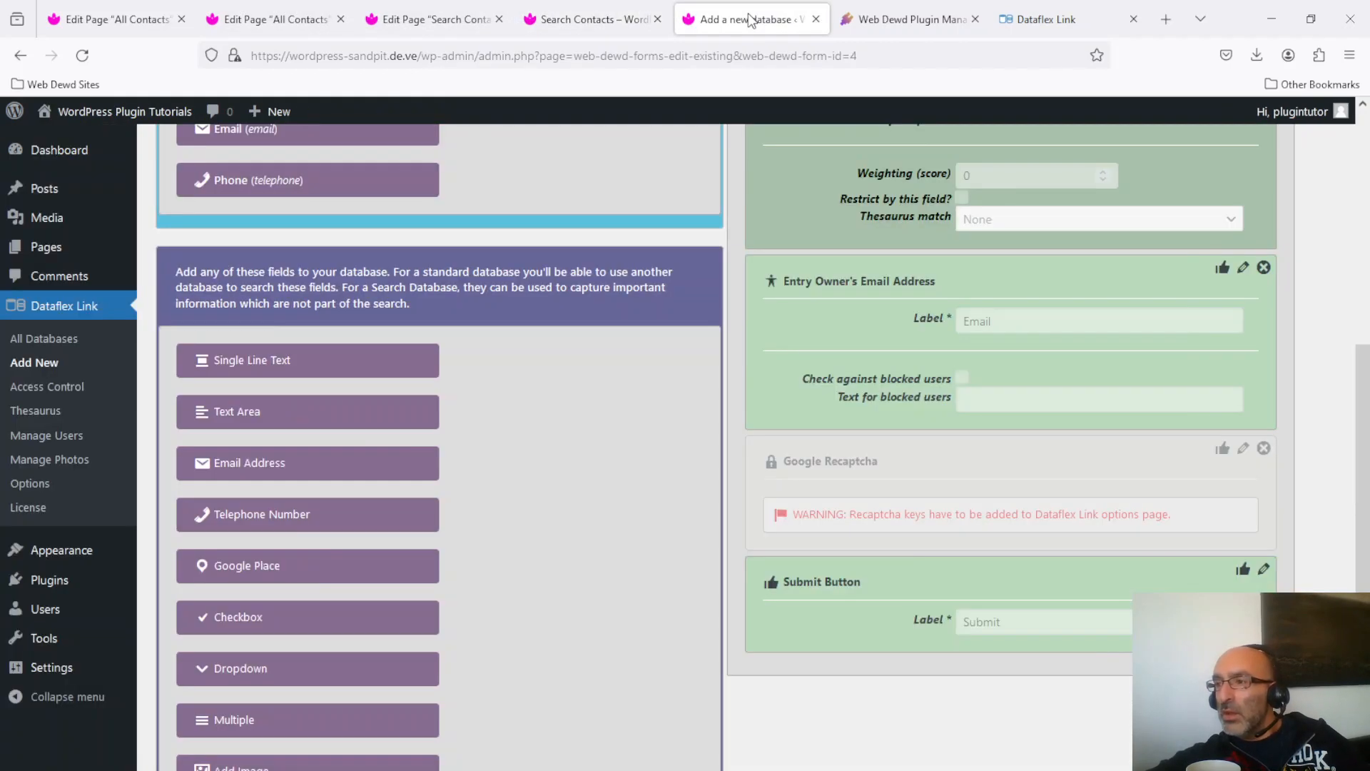
Expand the search's Database Settings and collapse all its subsections with Hide All.
{"action": "left_click_drag", "start_coordinate": [1365, 357], "coordinate": [1357, 122]}
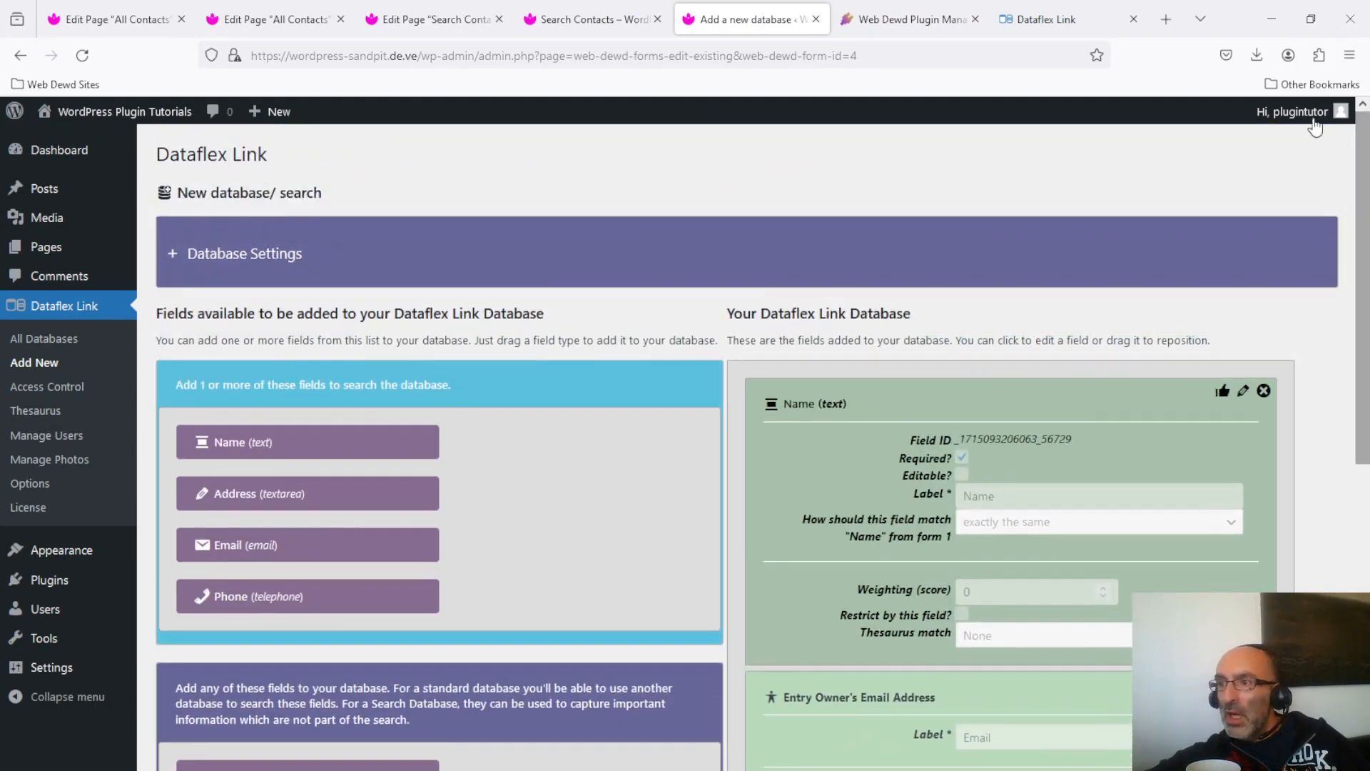
{"action": "left_click", "coordinate": [214, 257]}
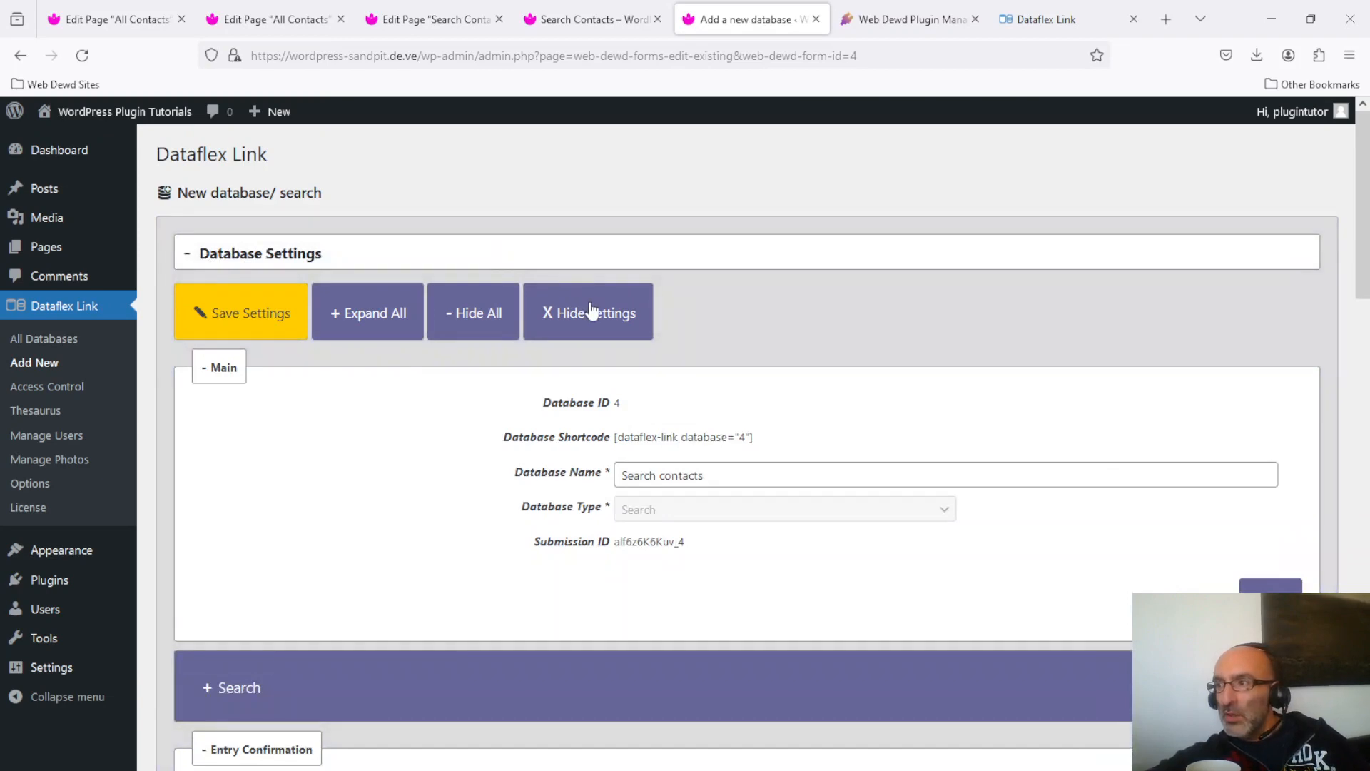
{"action": "left_click", "coordinate": [591, 312]}
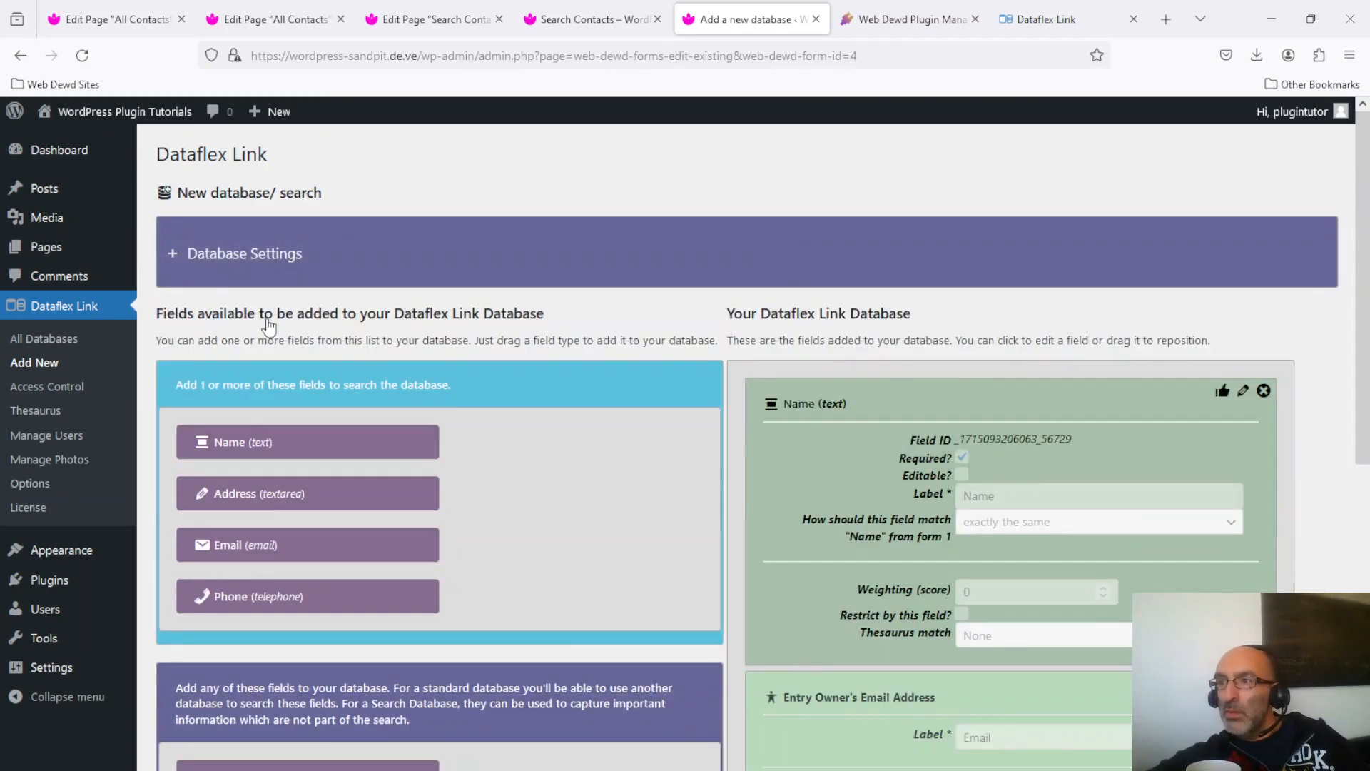
{"action": "left_click", "coordinate": [218, 256]}
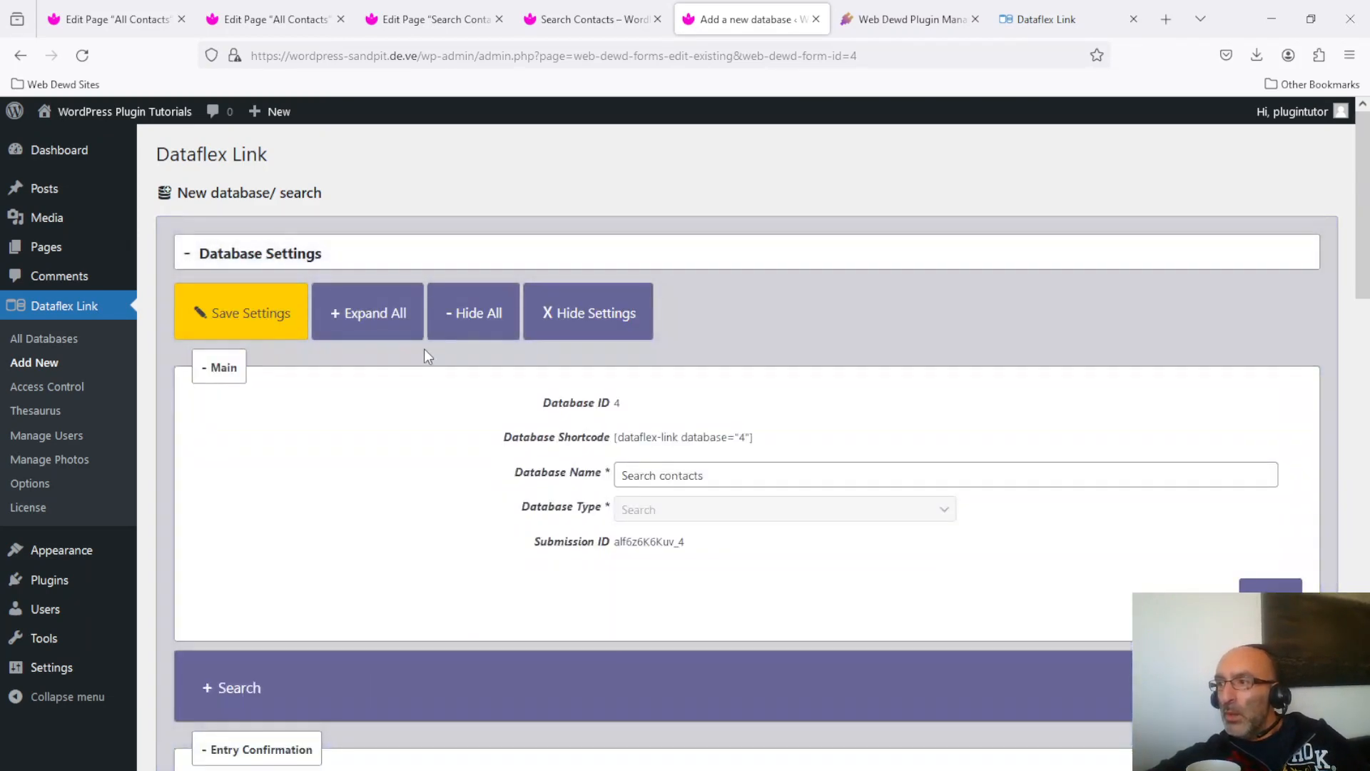
{"action": "left_click", "coordinate": [474, 314]}
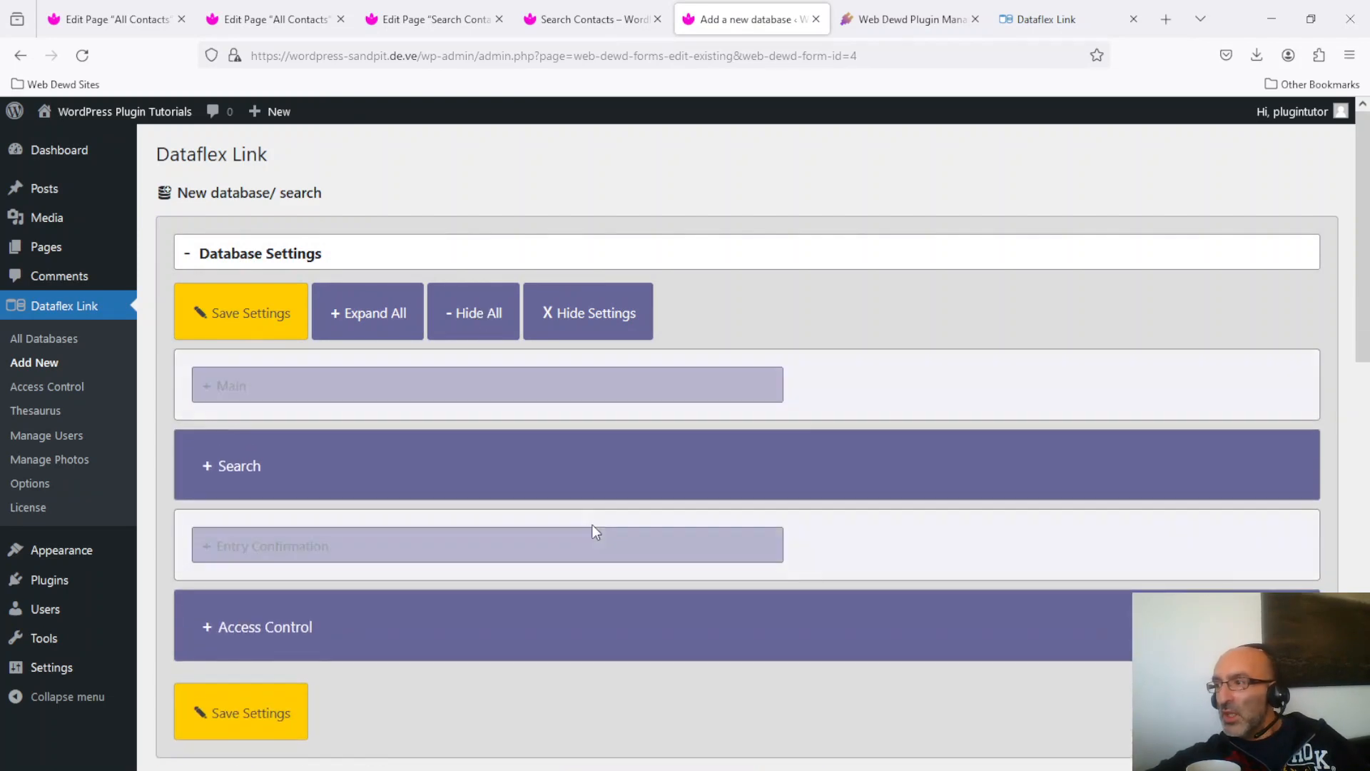
Under Access Control, set Adding Items to Private, leaving viewing and searching Public.
{"action": "scroll", "coordinate": [1000, 429], "scroll_direction": "down", "scroll_amount": 5}
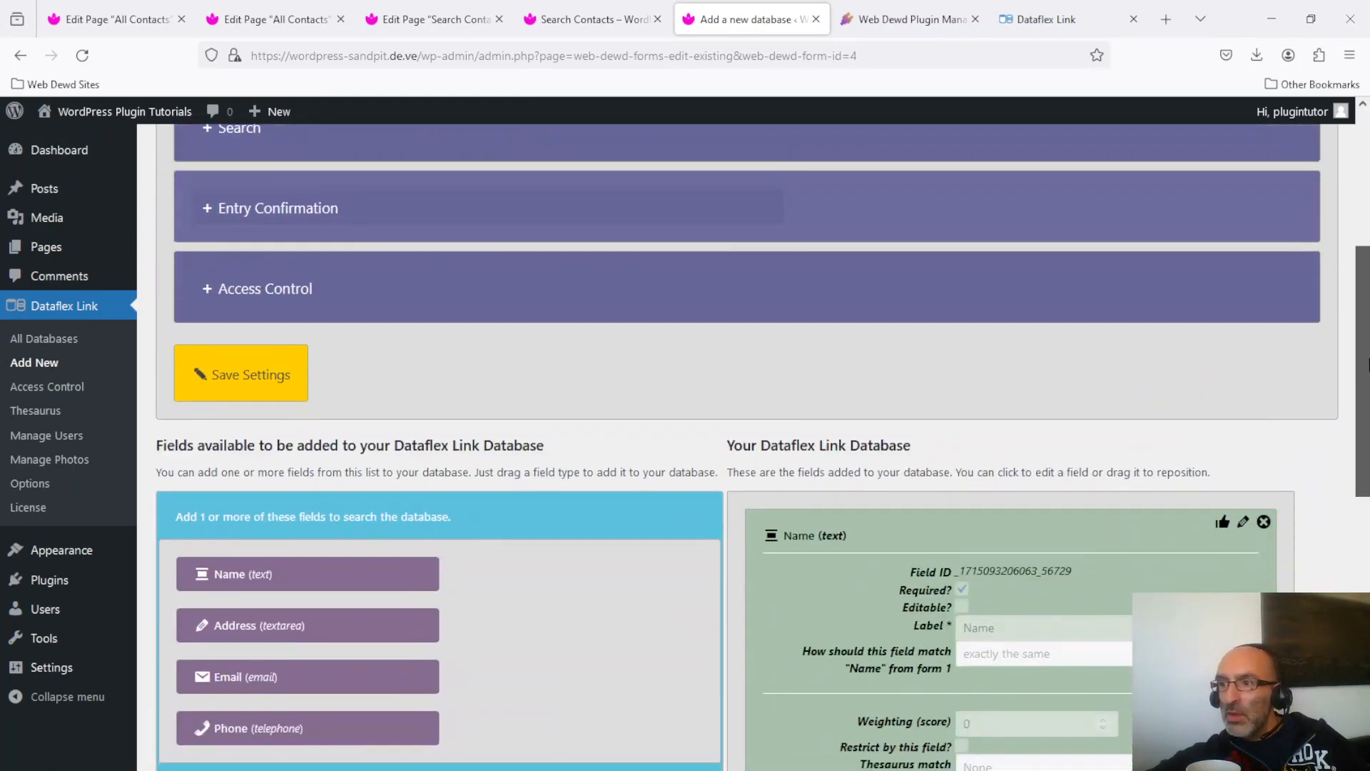
{"action": "scroll", "coordinate": [213, 167], "scroll_direction": "down", "scroll_amount": 2}
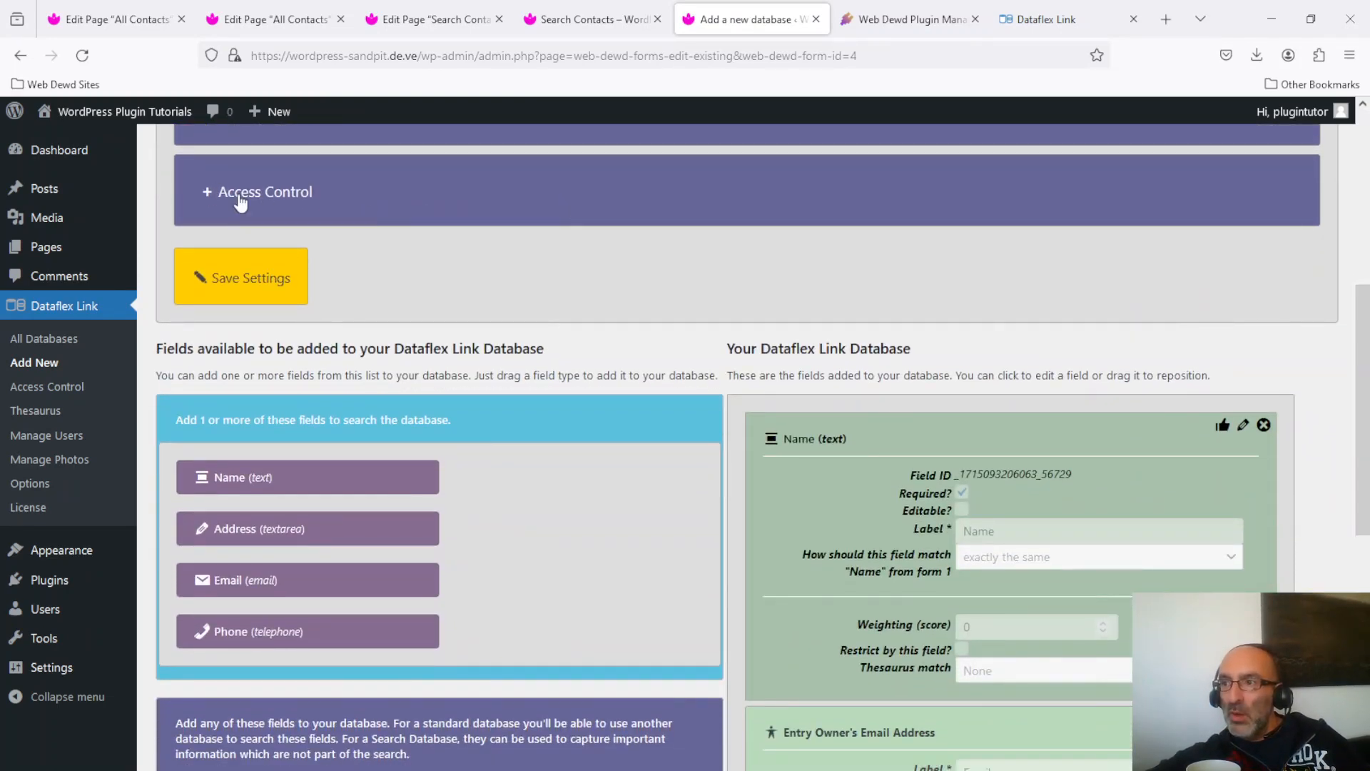
{"action": "left_click", "coordinate": [240, 197]}
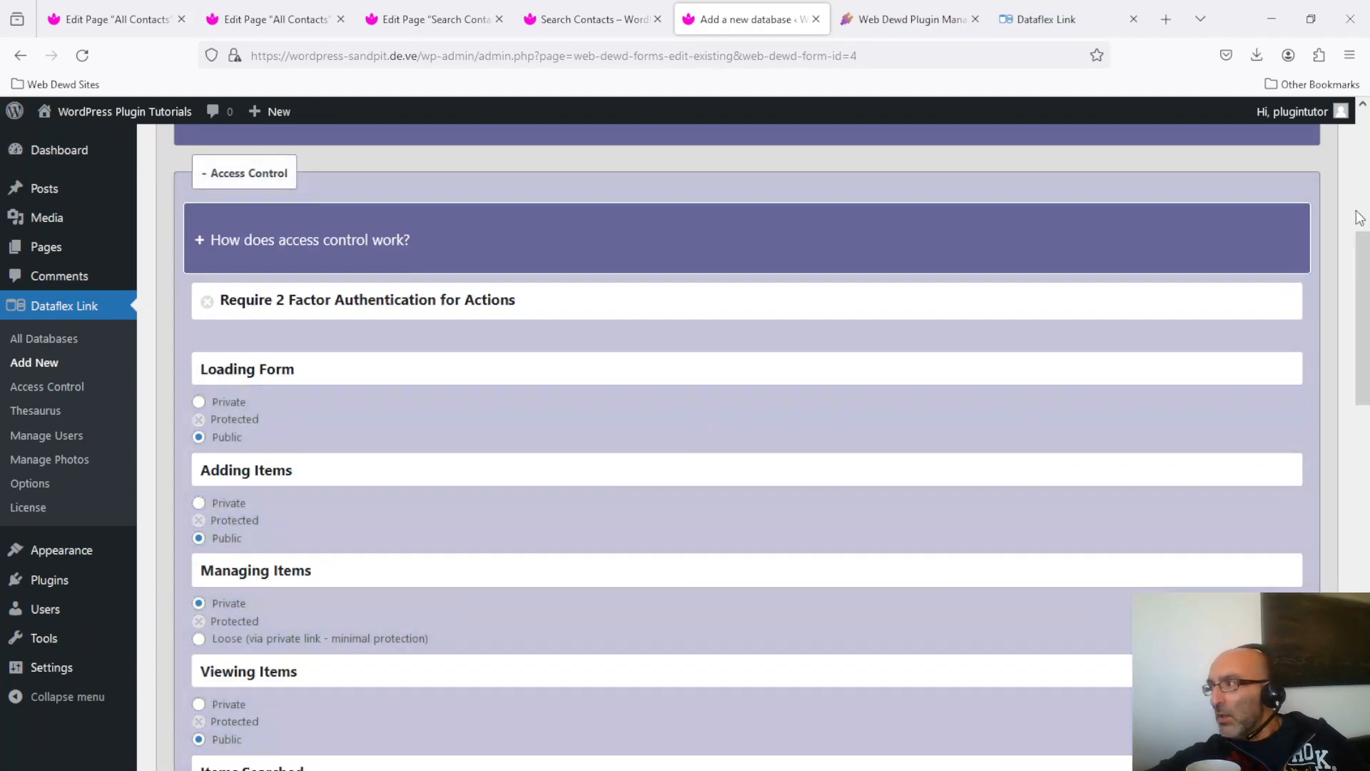
{"action": "left_click_drag", "start_coordinate": [1364, 265], "coordinate": [1367, 325]}
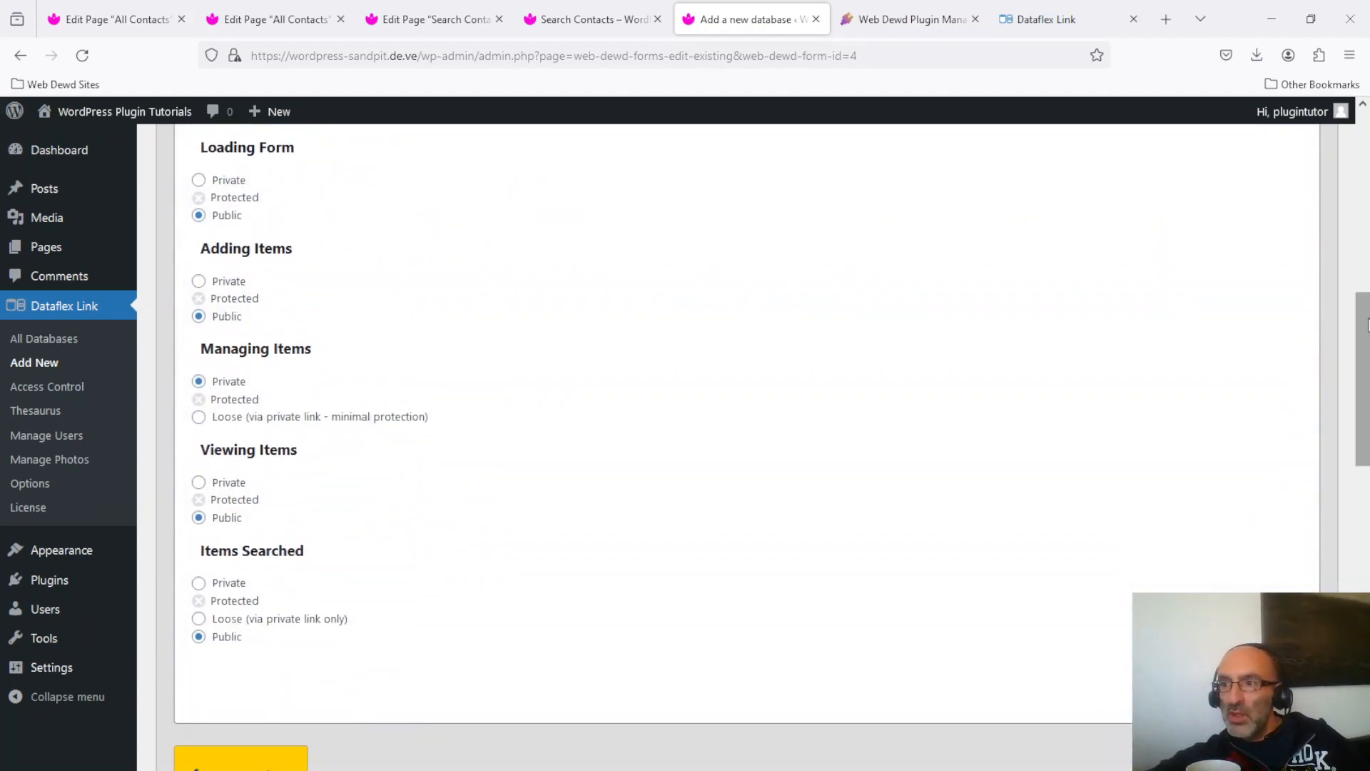
{"action": "left_click", "coordinate": [200, 281]}
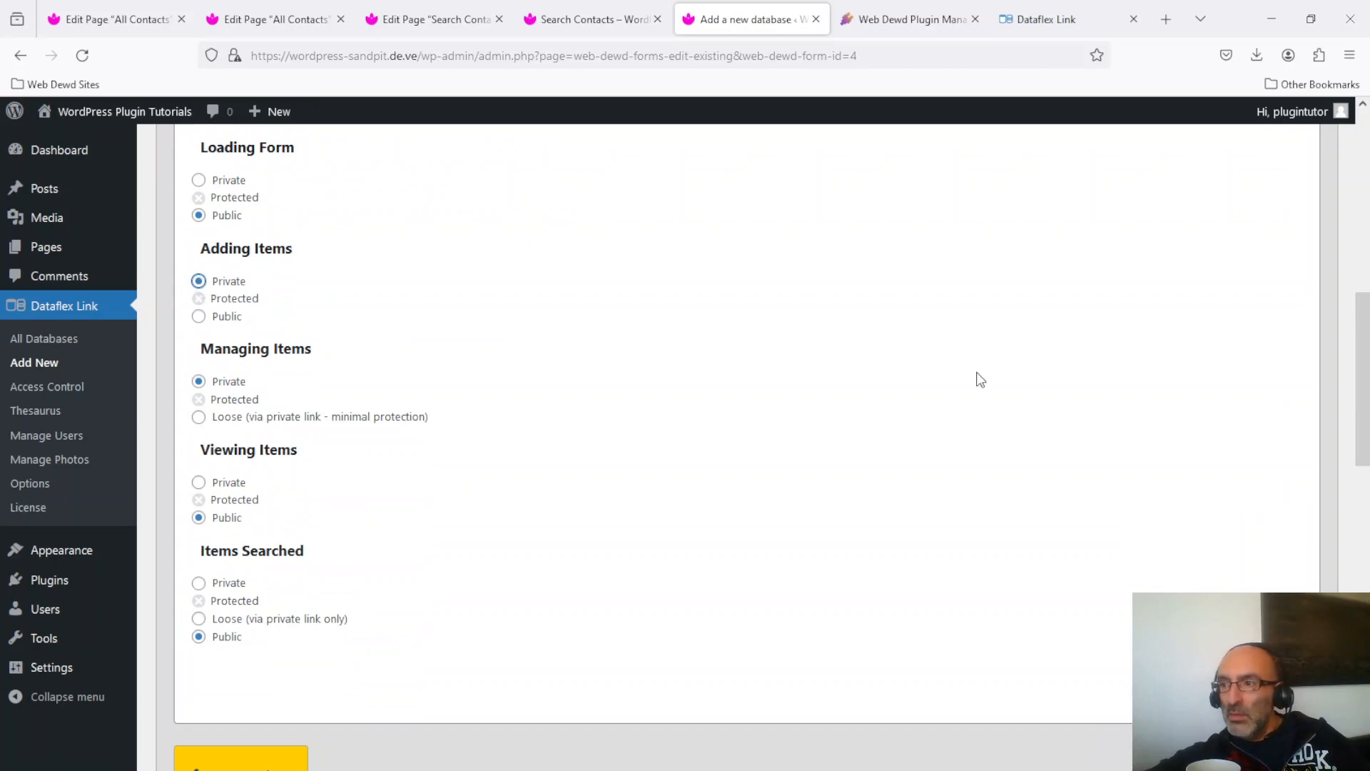
{"action": "scroll", "coordinate": [1364, 407], "scroll_direction": "down", "scroll_amount": 1}
{"action": "scroll", "coordinate": [1365, 400], "scroll_direction": "down", "scroll_amount": 1}
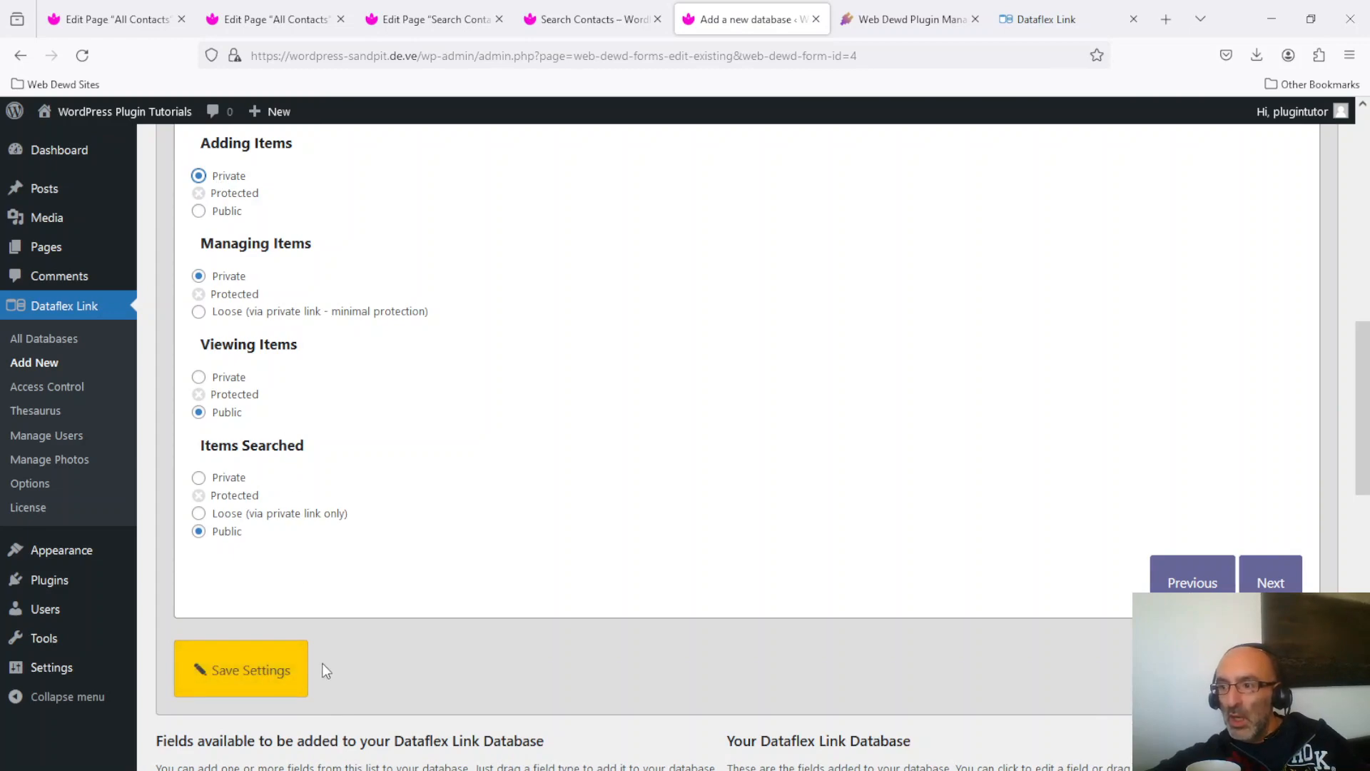
Save the access settings and reload Search Contacts to see the Unlock Padlock prompt.
{"action": "left_click", "coordinate": [249, 665]}
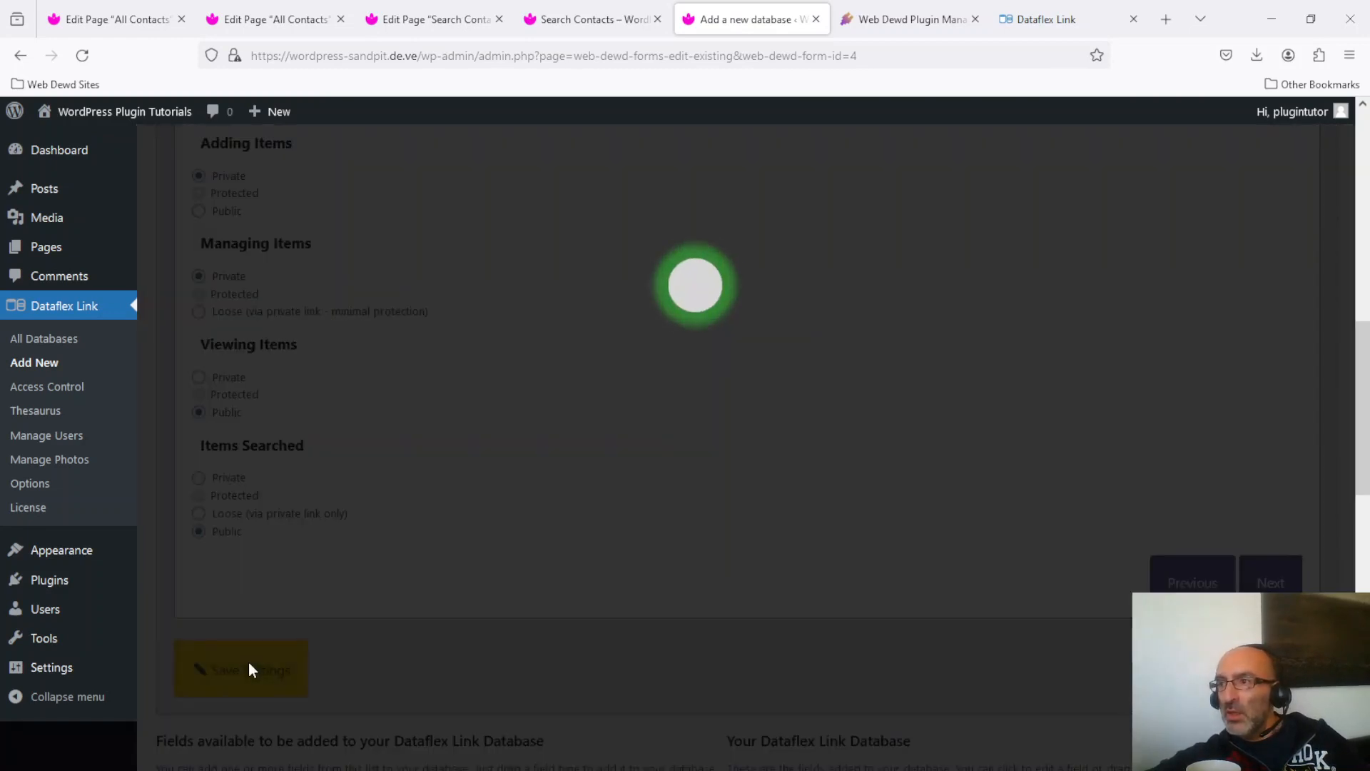
{"action": "left_click", "coordinate": [497, 361]}
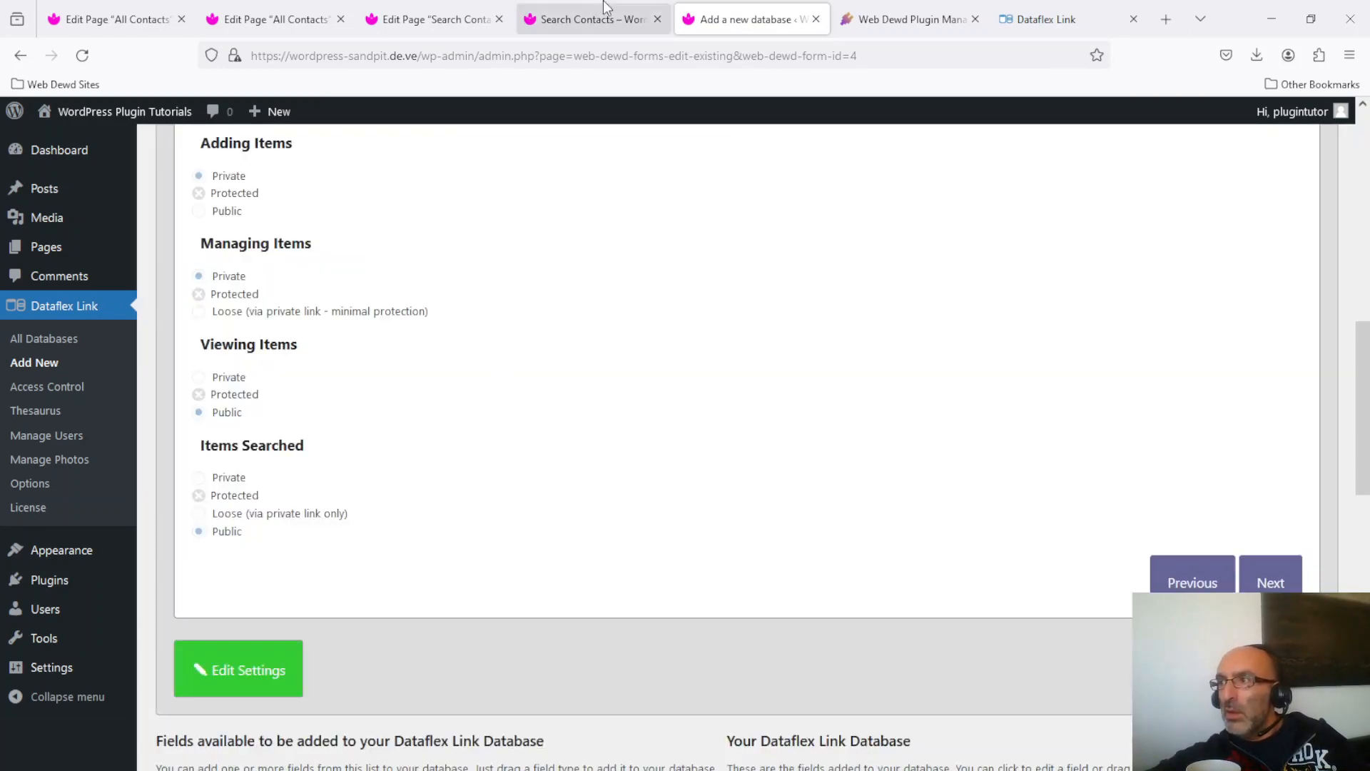
{"action": "left_click", "coordinate": [612, 22]}
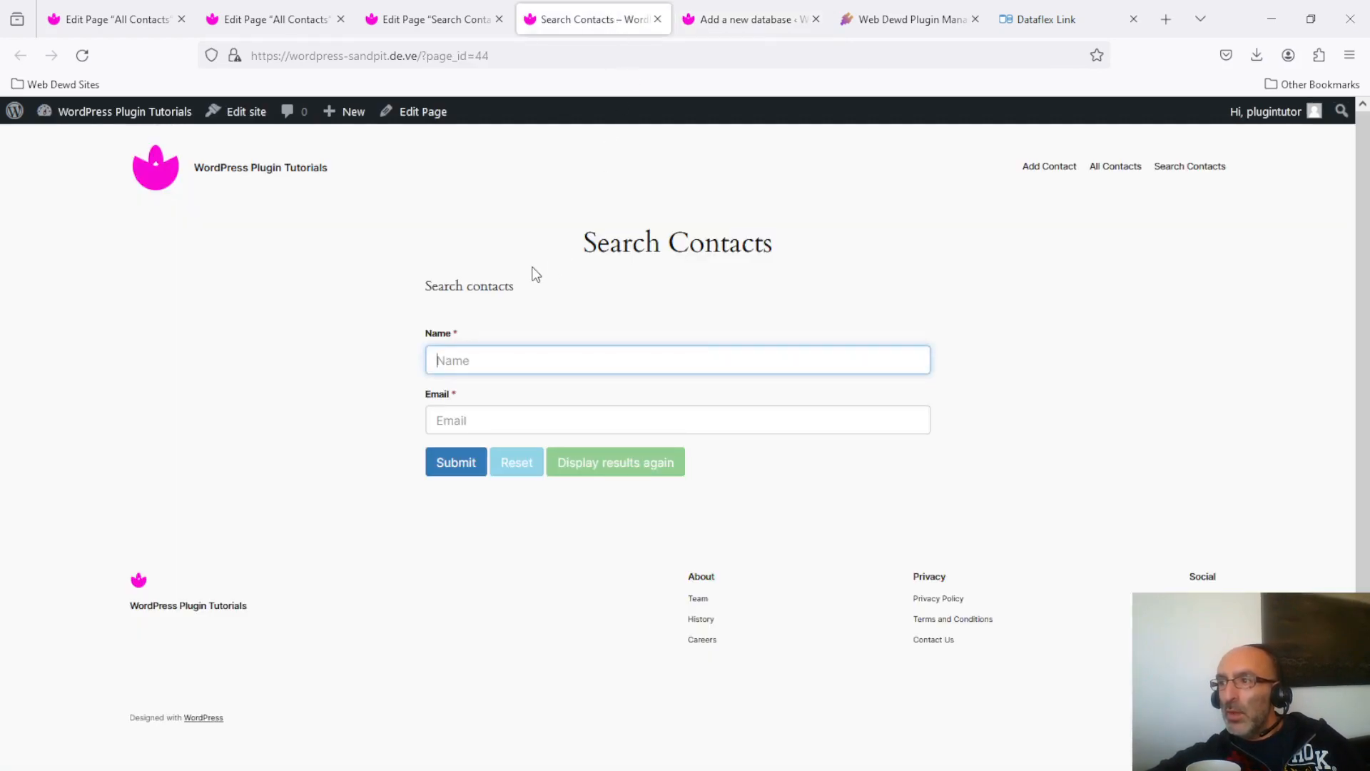
{"action": "left_click", "coordinate": [83, 55]}
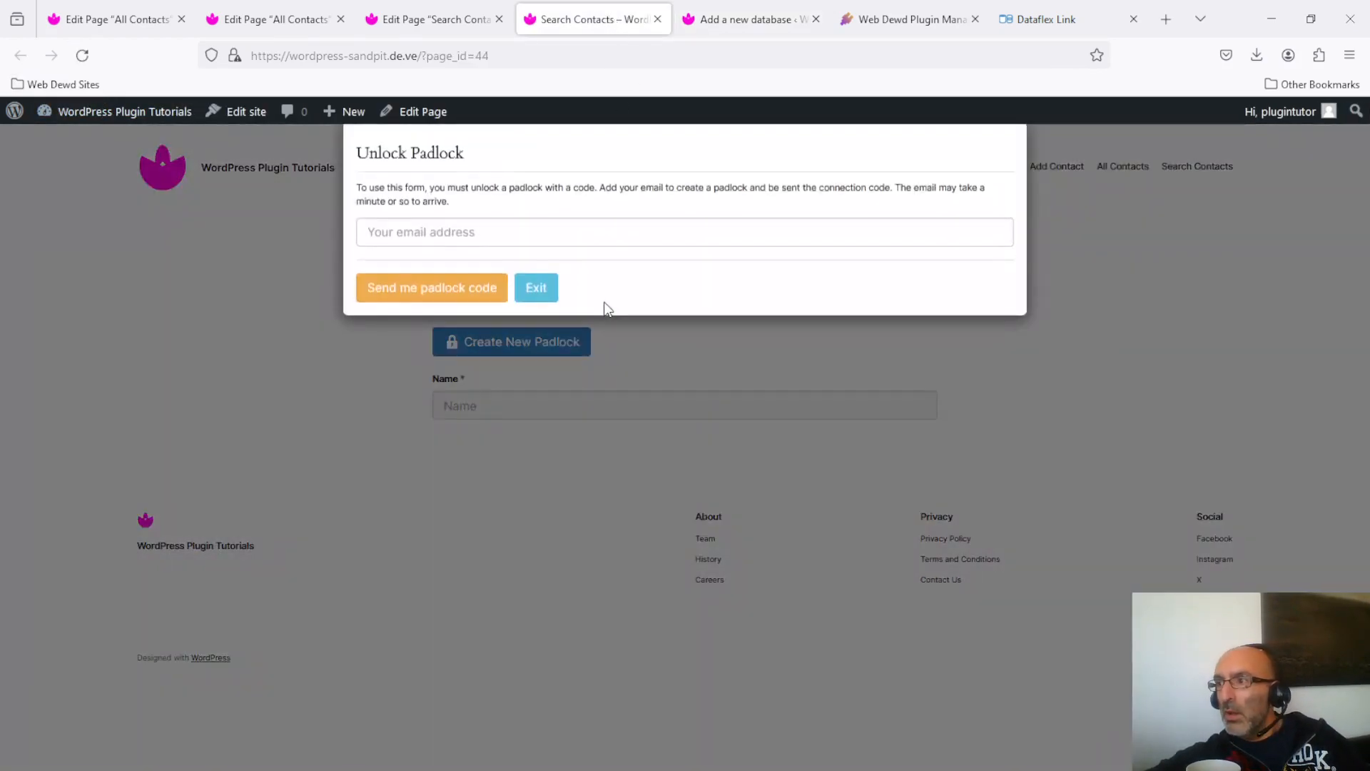